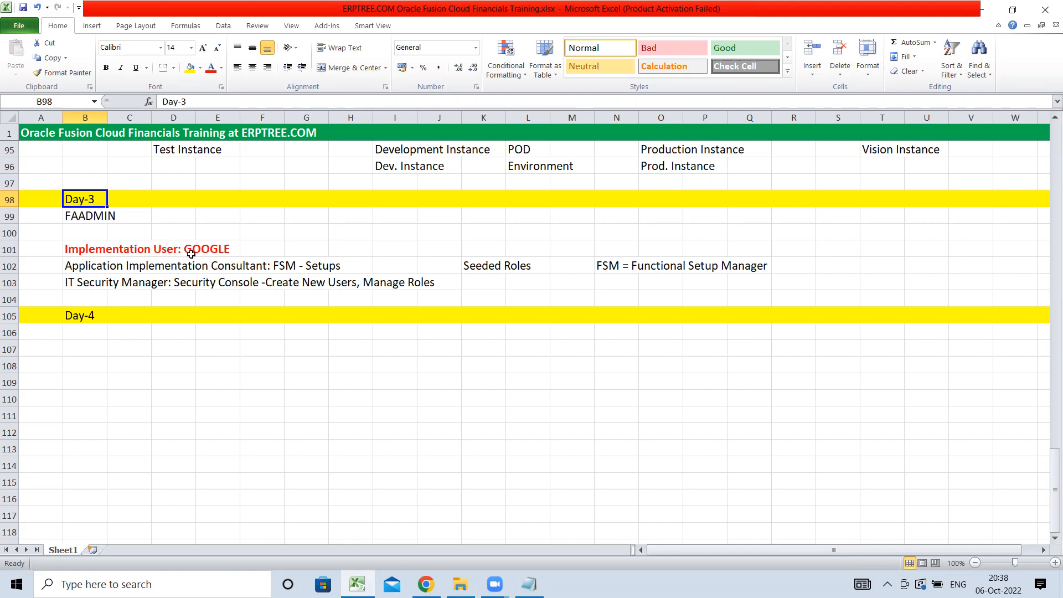
left_click(78, 267)
left_click_drag(77, 267, 282, 266)
left_click_drag(67, 284, 163, 289)
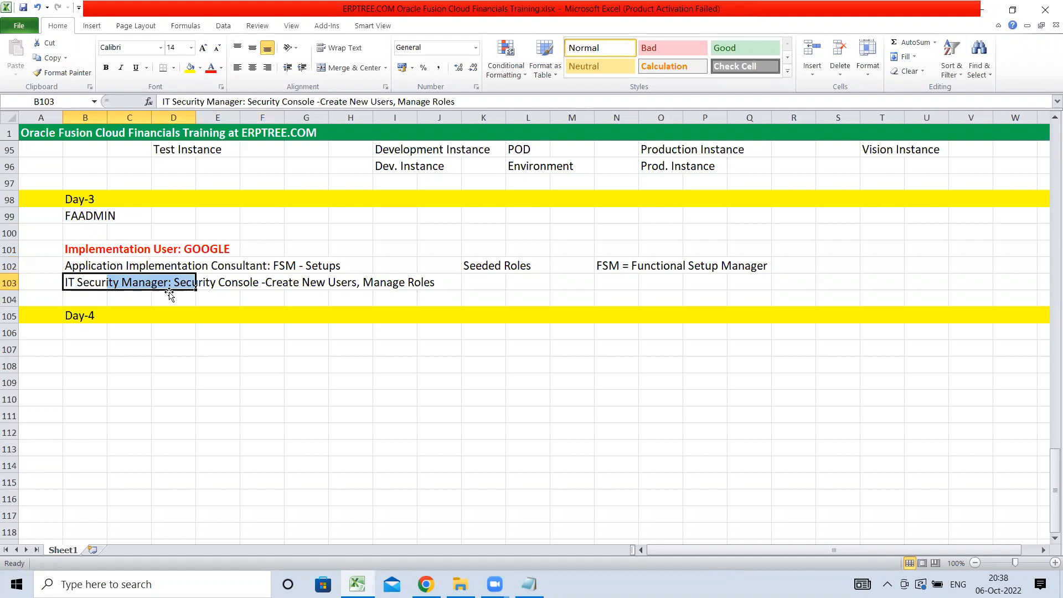
left_click(244, 364)
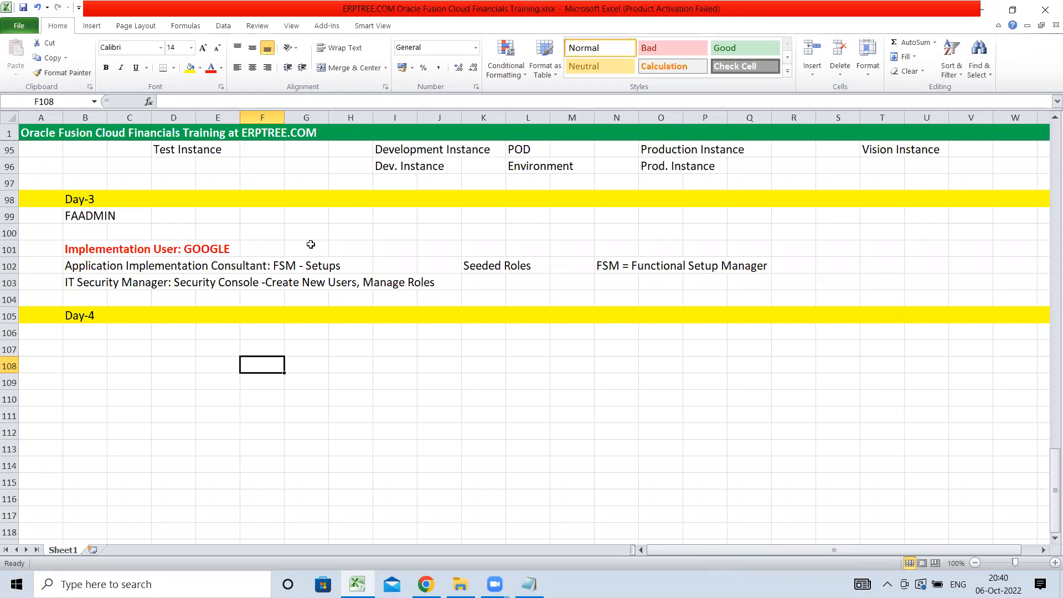
- Copy the "FSM = Functional Setup Manager" note from N102 into cell B106 under the Day-4 heading
left_click(614, 273)
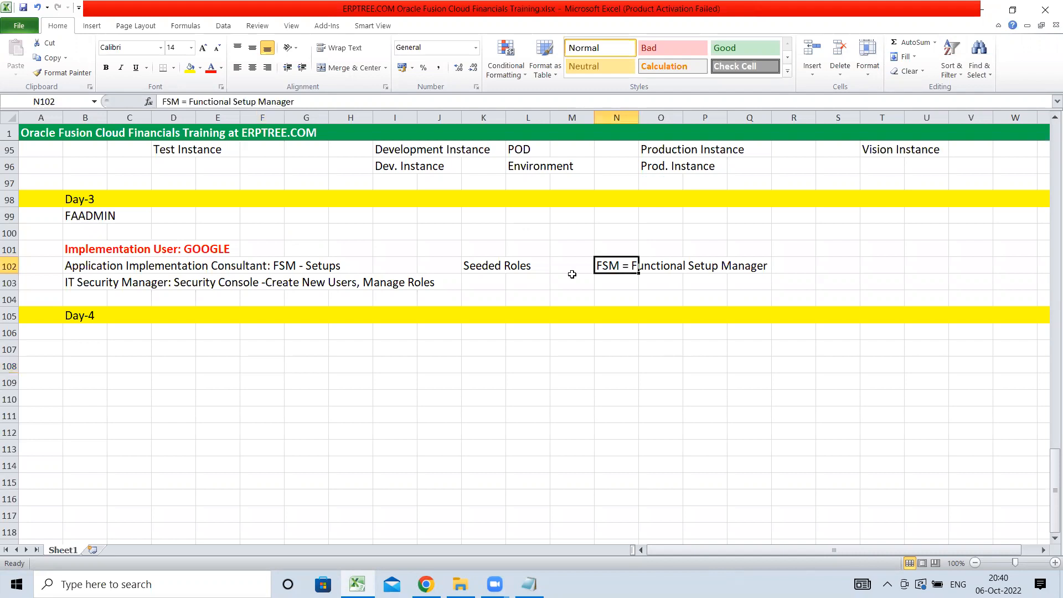
key("ctrl+c")
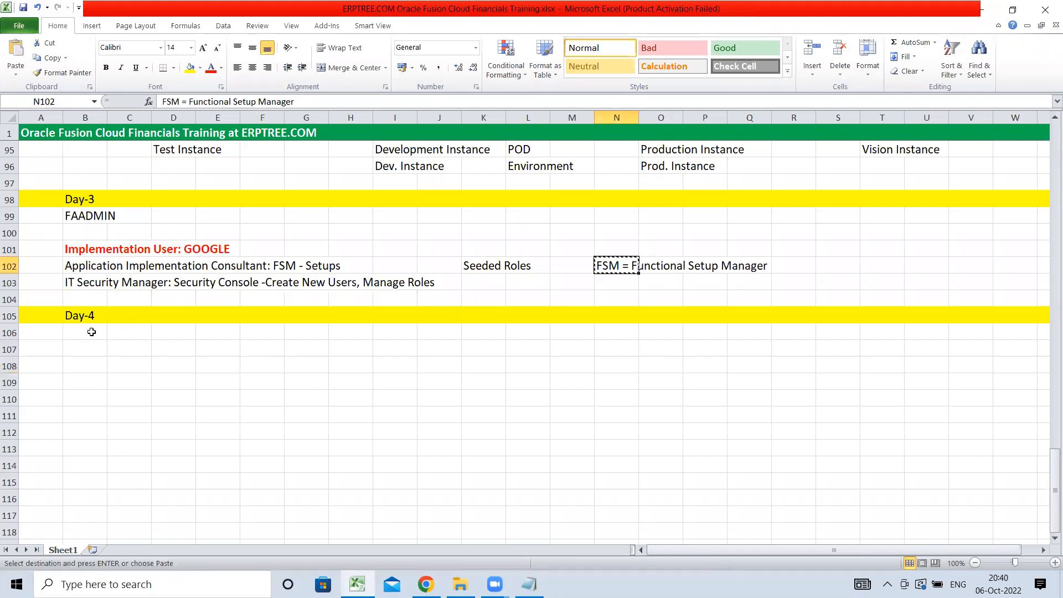
left_click(88, 331)
key("ctrl+v")
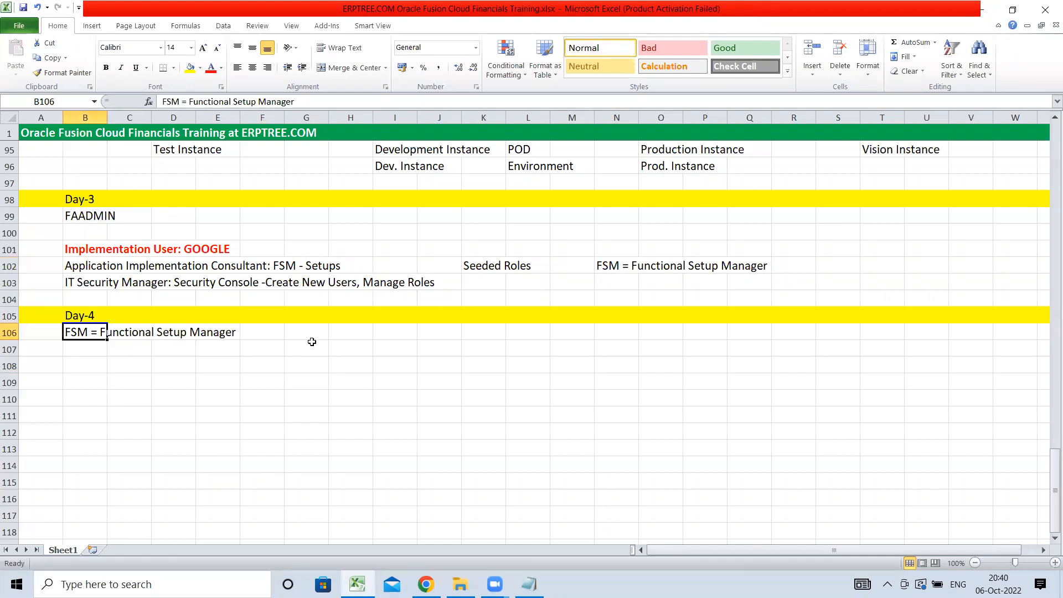
- Copy the Day-2 product families from Financials through CRM (I47:M51) into the Day-4 section starting at cell L109
scroll(310, 340, "down", 2)
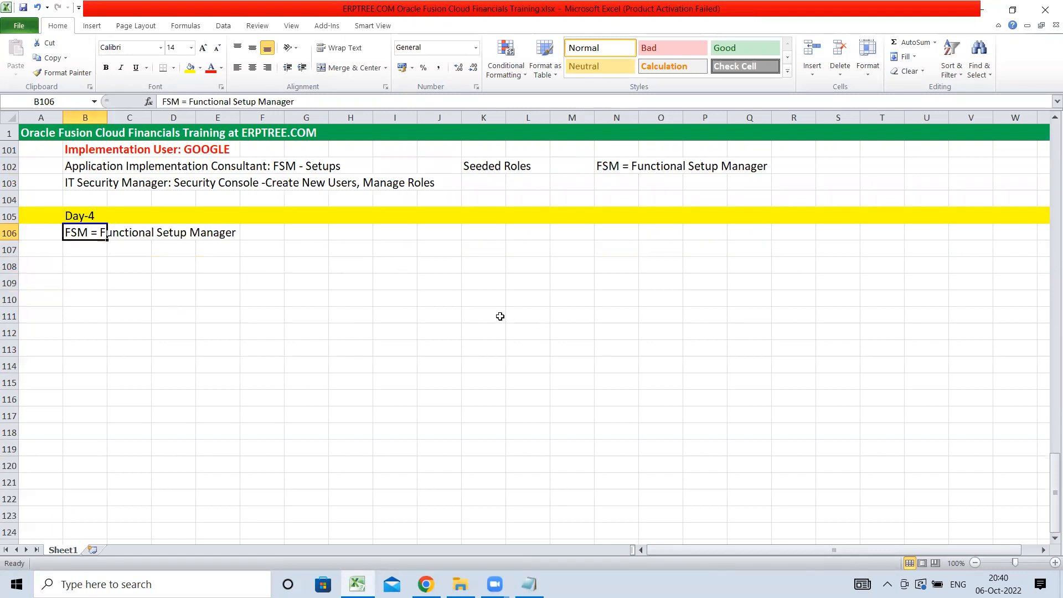
scroll(351, 279, "up", 2)
scroll(352, 278, "up", 8)
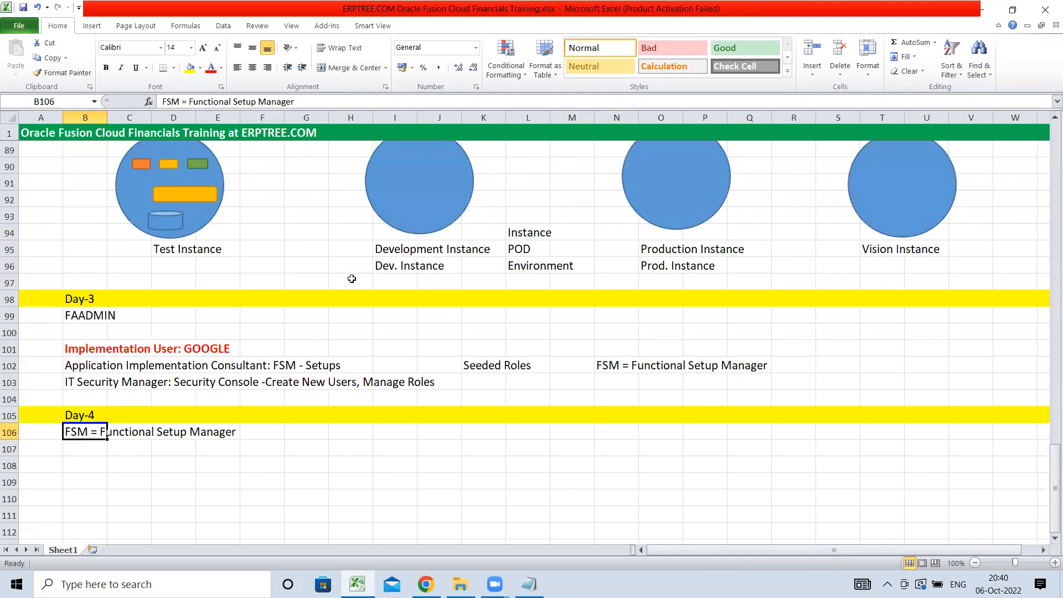
scroll(352, 278, "up", 5)
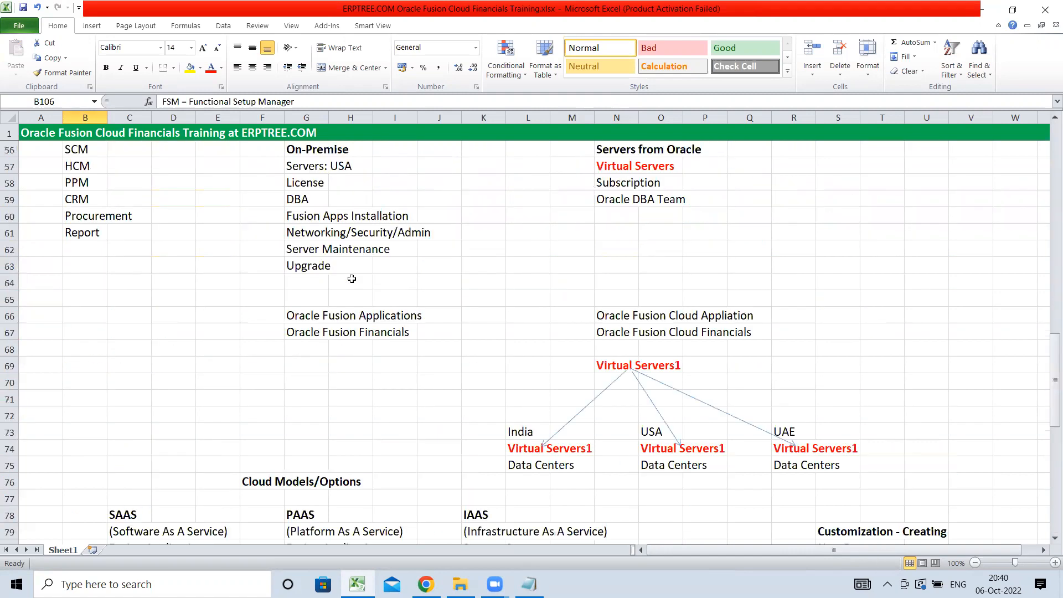
scroll(352, 278, "up", 1)
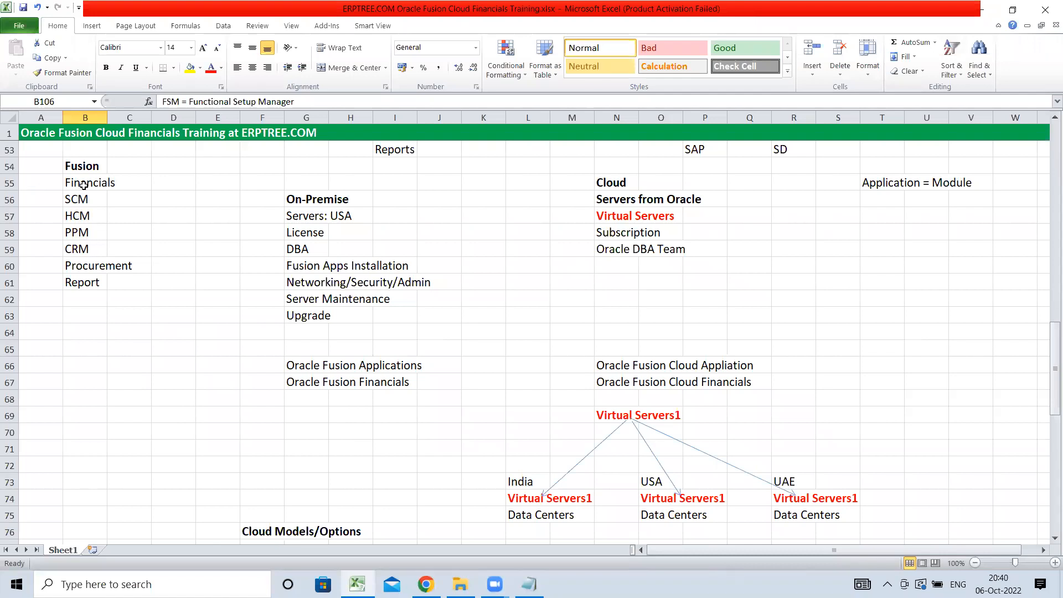
scroll(121, 220, "up", 2)
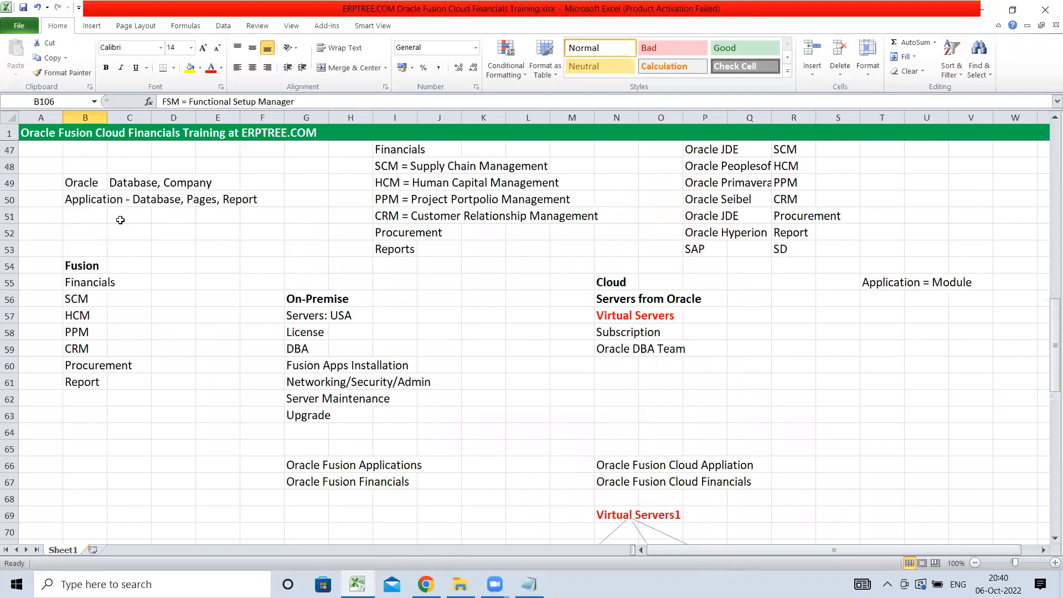
scroll(396, 229, "up", 2)
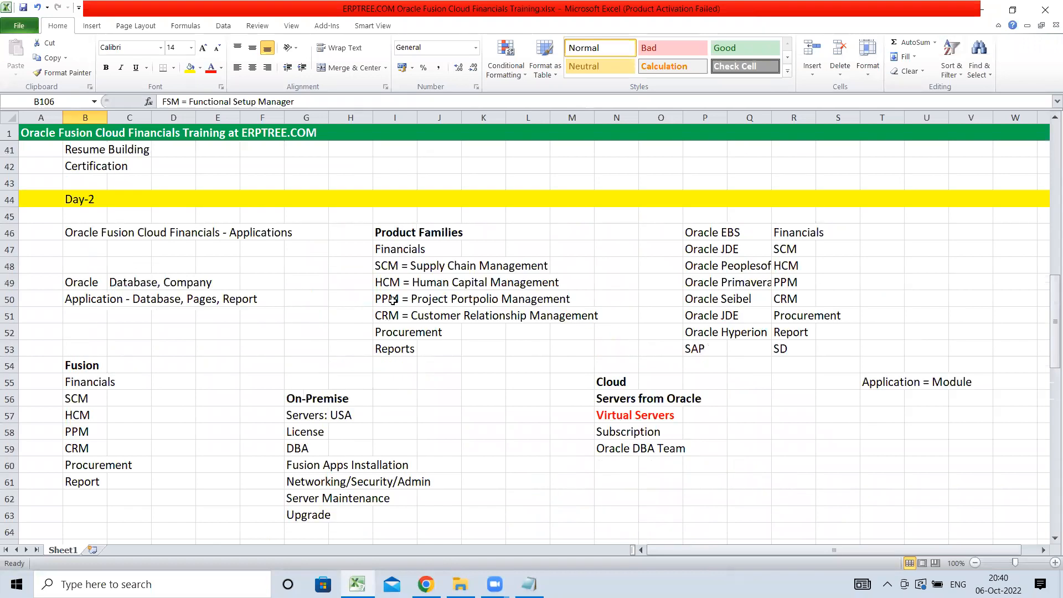
left_click_drag(394, 255, 568, 324)
key("ctrl+c")
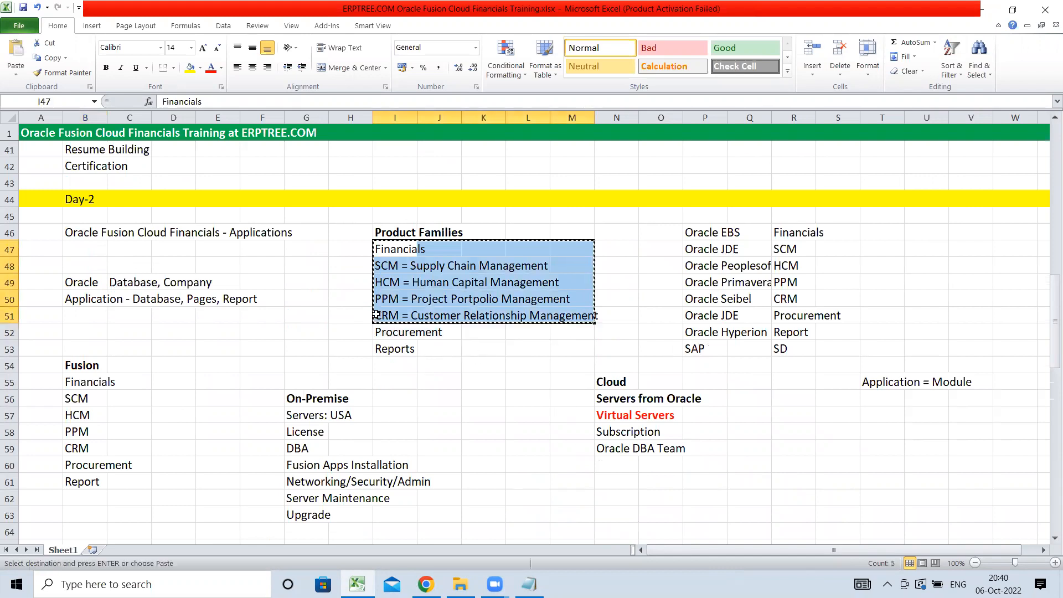
scroll(366, 311, "down", 5)
scroll(366, 311, "down", 15)
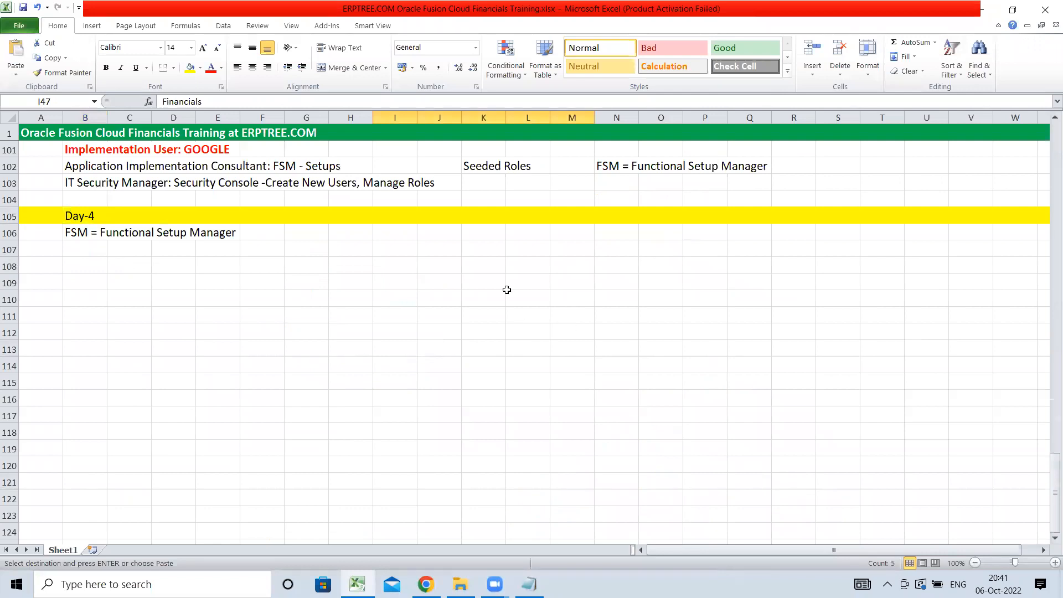
left_click(527, 287)
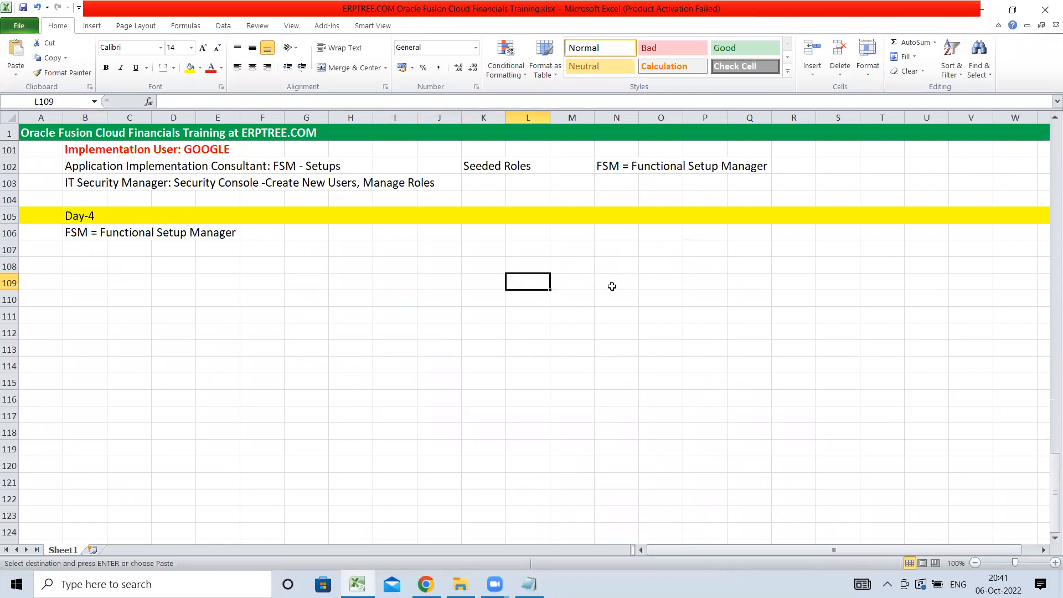
key("ctrl+v")
key("Escape")
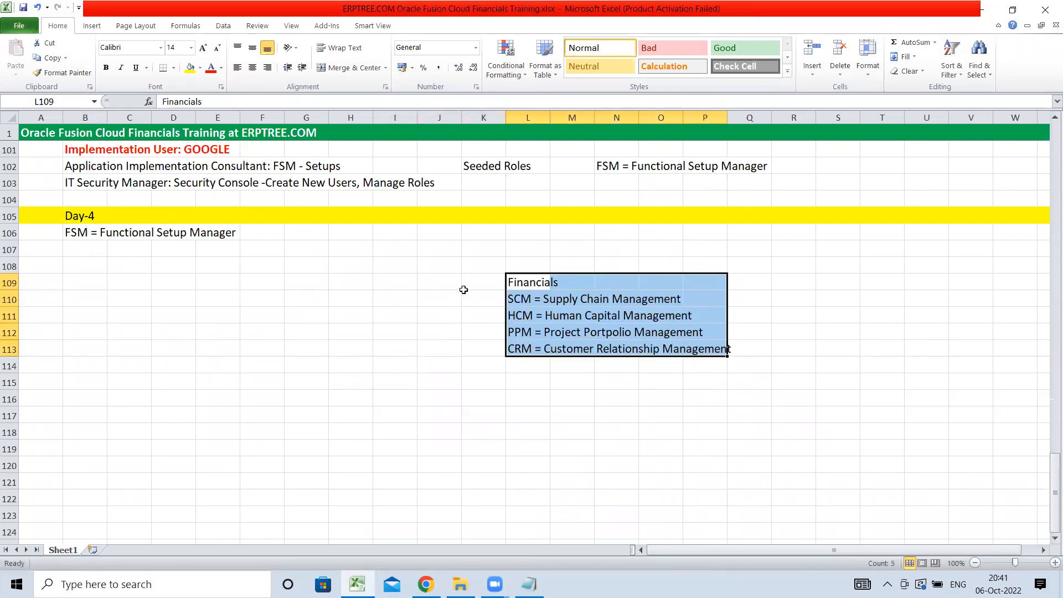
- Enter "Option" in cells J109 through J113, beside each copied product family
left_click(453, 283)
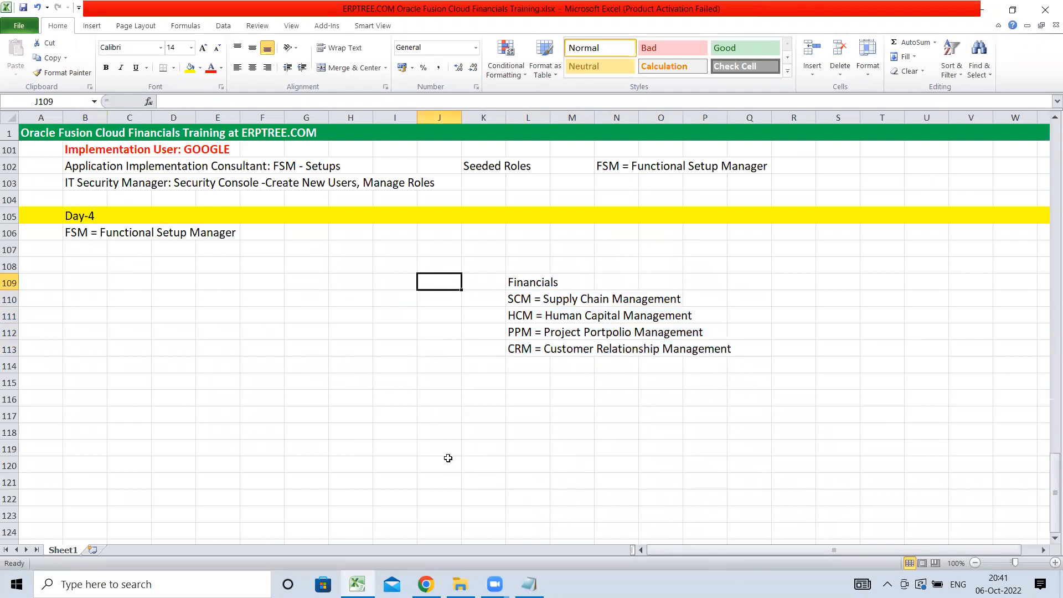
type("Option")
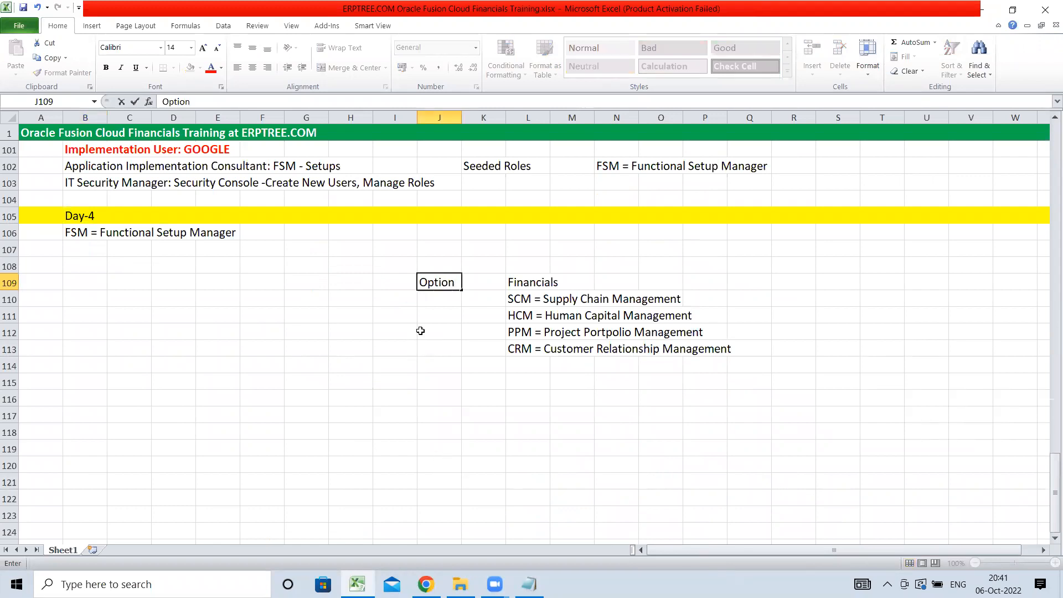
left_click(452, 294)
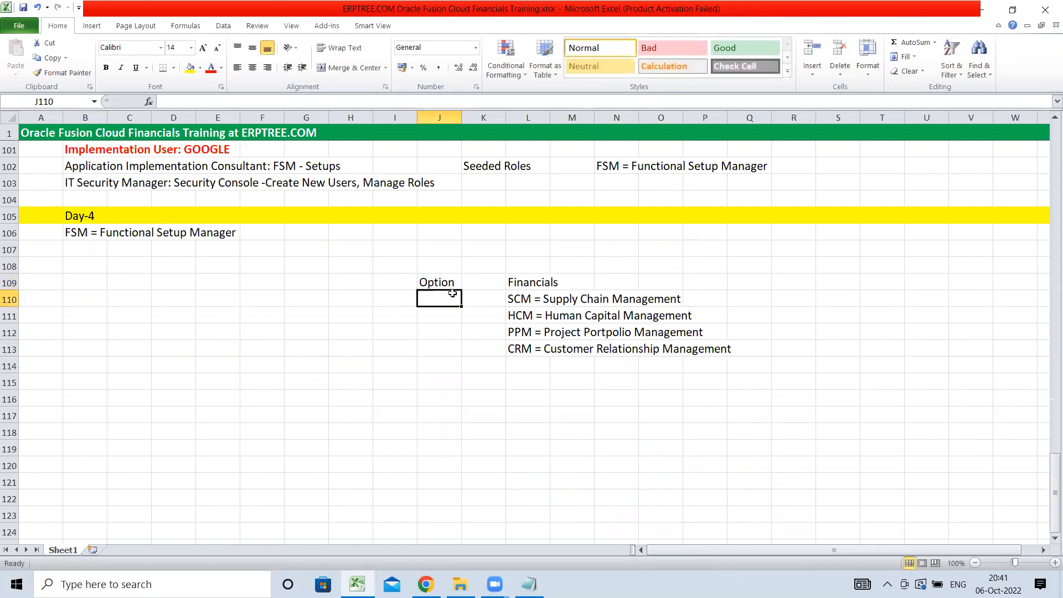
type("O")
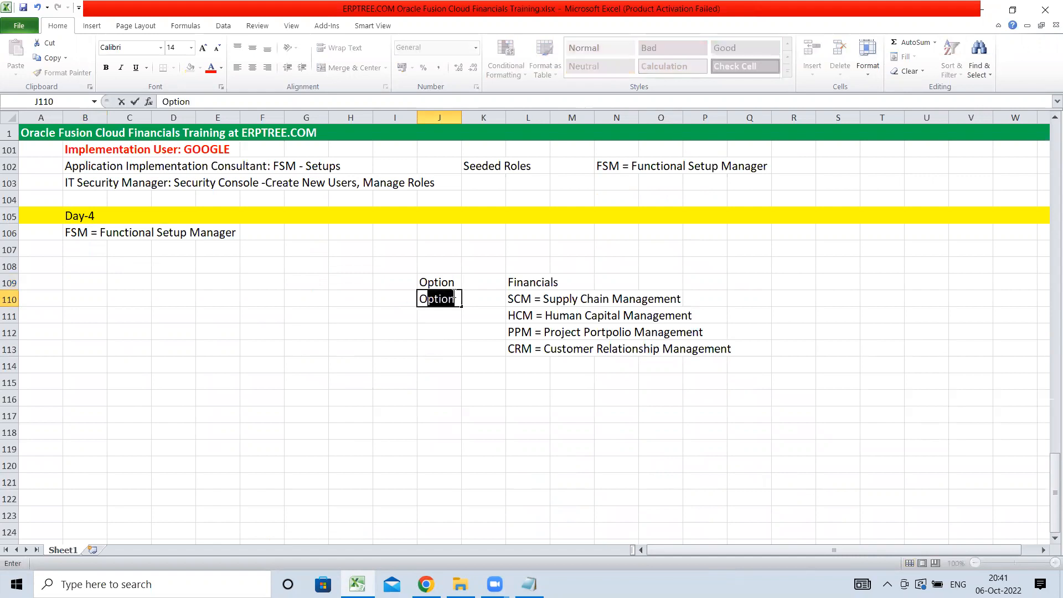
key("Return")
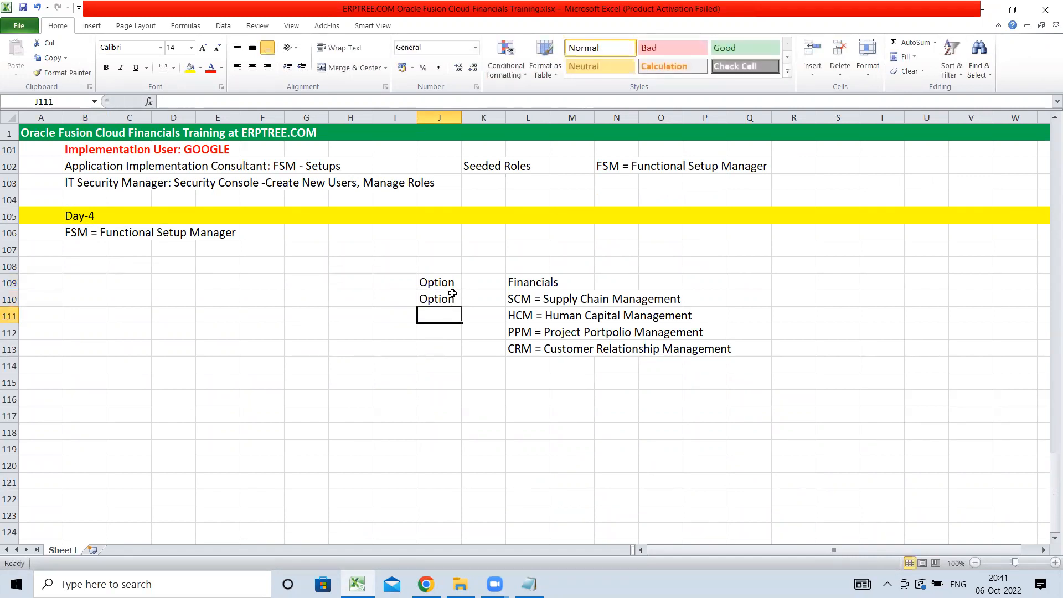
type("Option")
key("Return")
type("Option")
key("Return")
type("O")
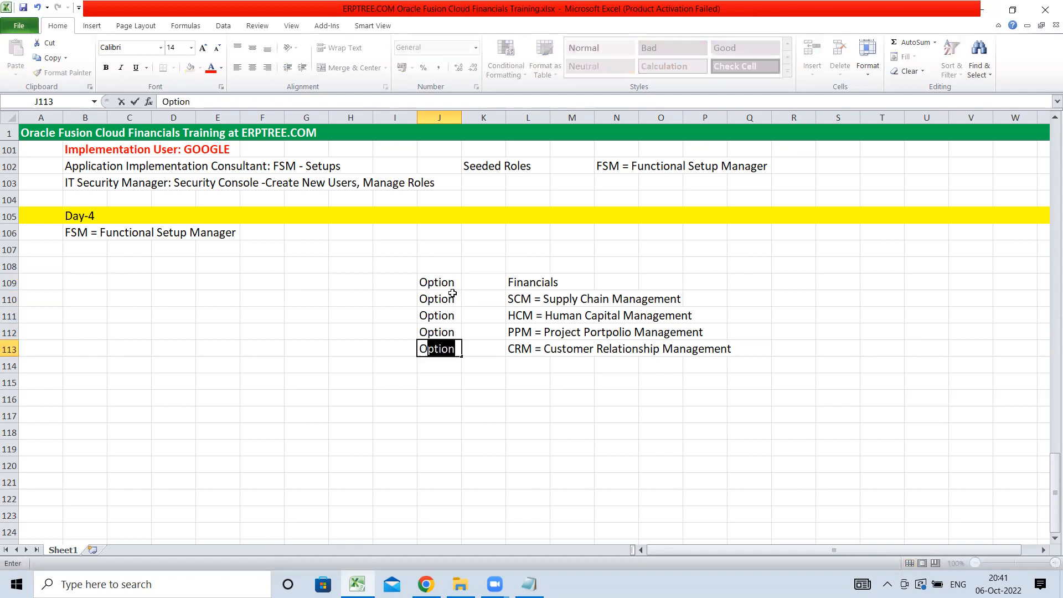
key("Tab")
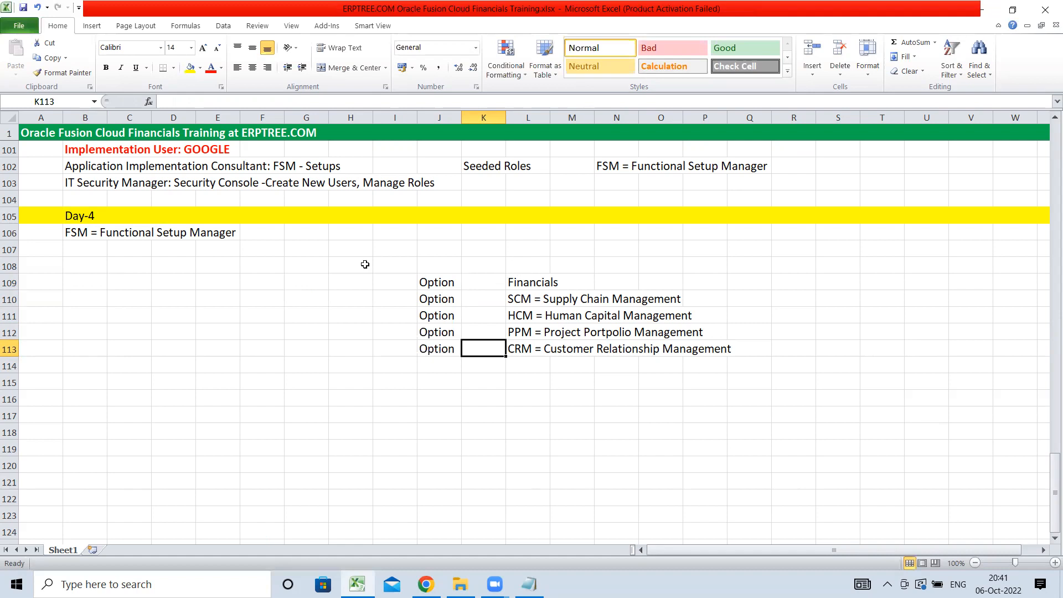
- Examine how each Option entry in J109:J113 pairs with its product family in column L
left_click(90, 233)
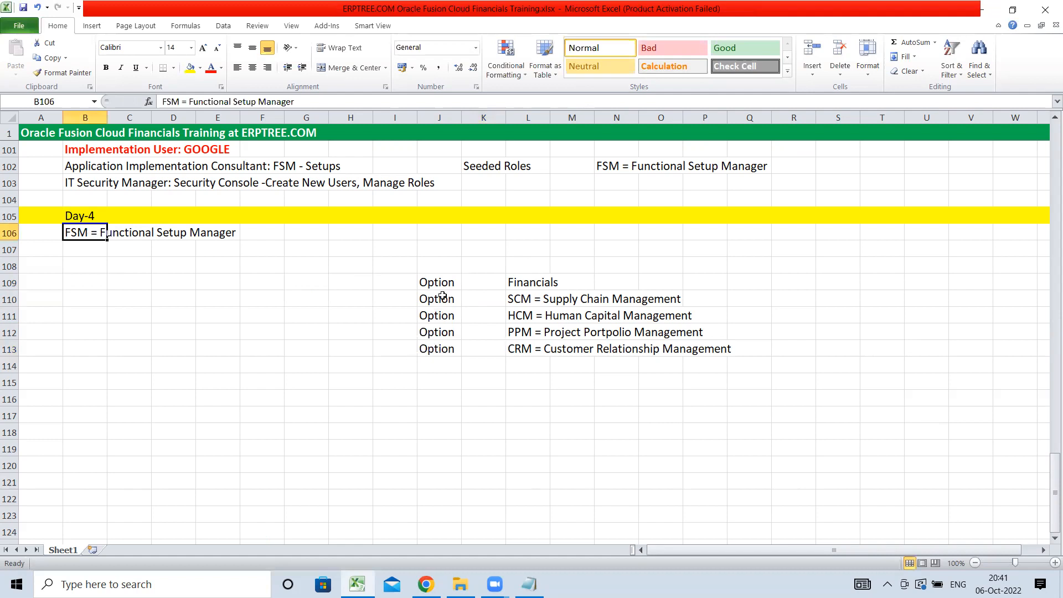
left_click_drag(526, 283, 736, 349)
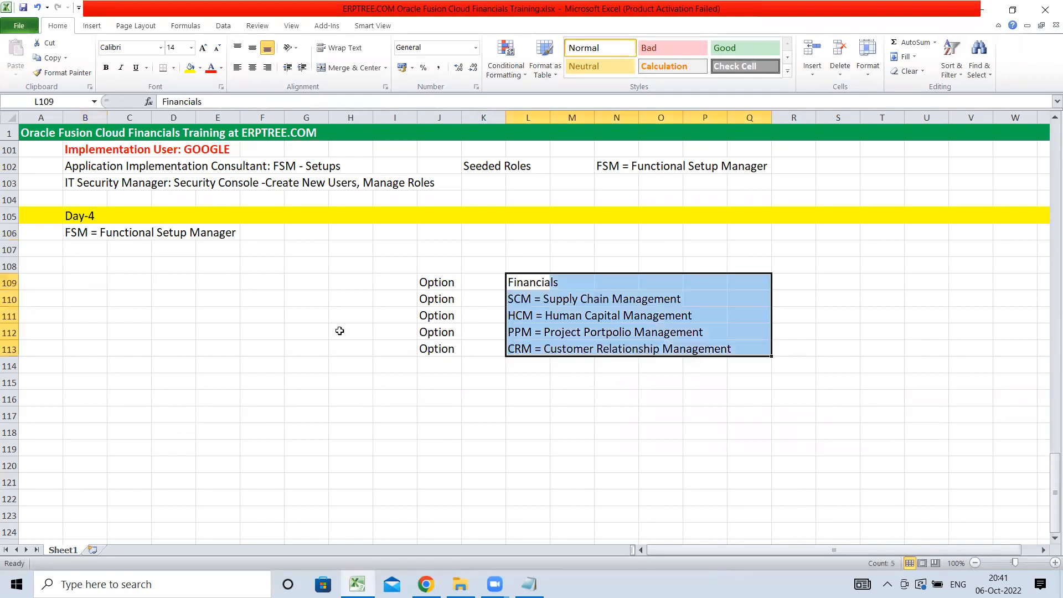
left_click_drag(443, 281, 443, 348)
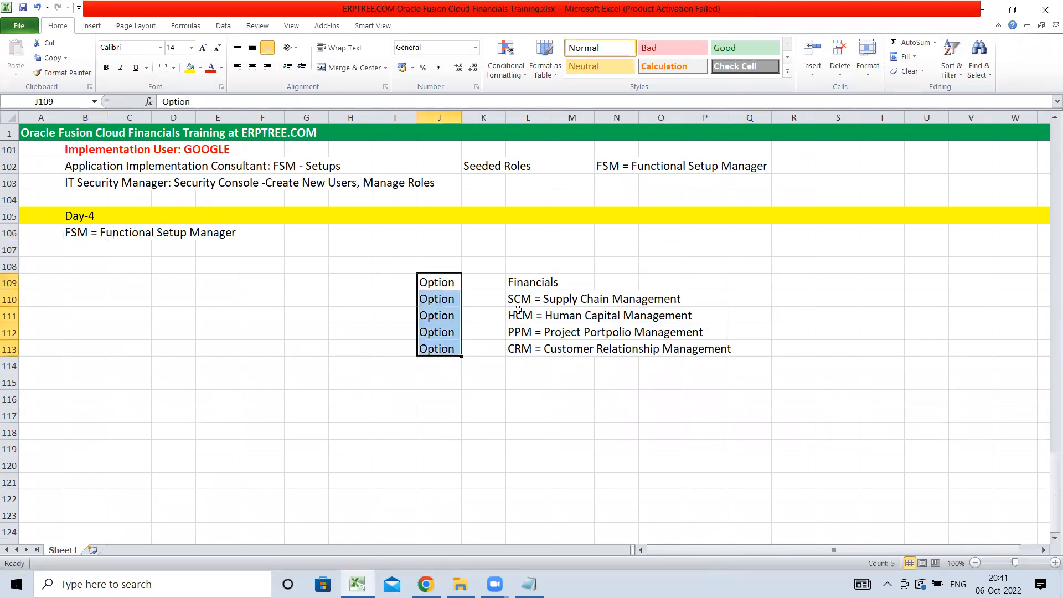
left_click(535, 280)
left_click(437, 282)
left_click(513, 297)
left_click(419, 302)
left_click(525, 315)
left_click(453, 318)
left_click(536, 283)
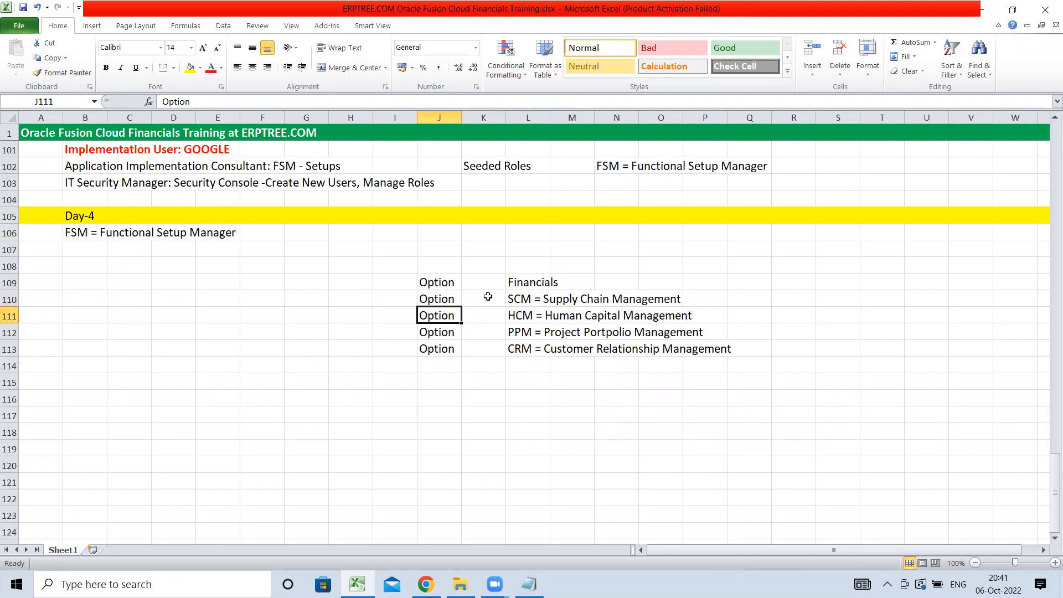
left_click(436, 281)
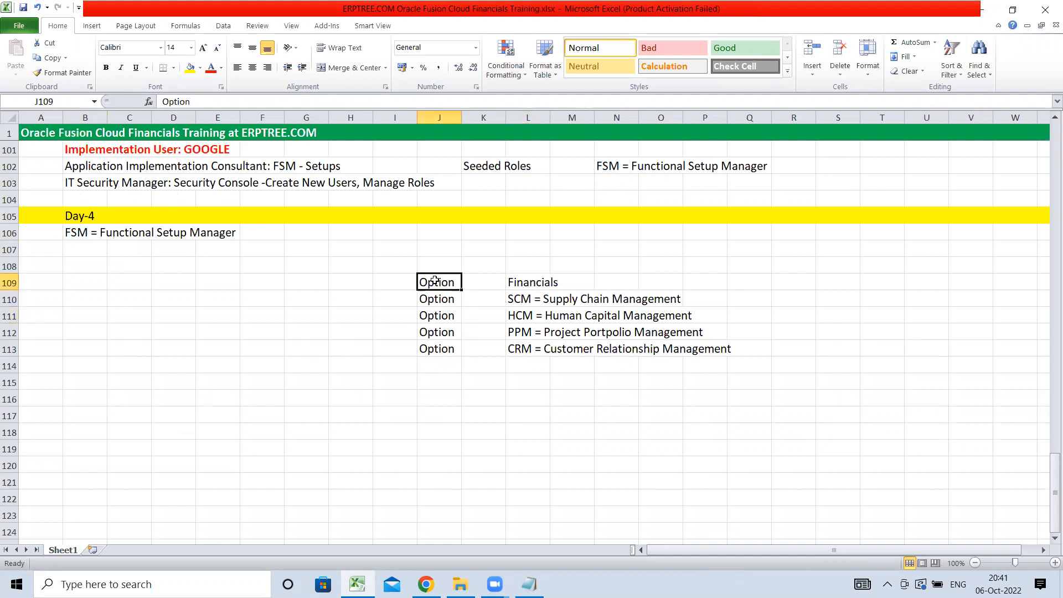
left_click(520, 283)
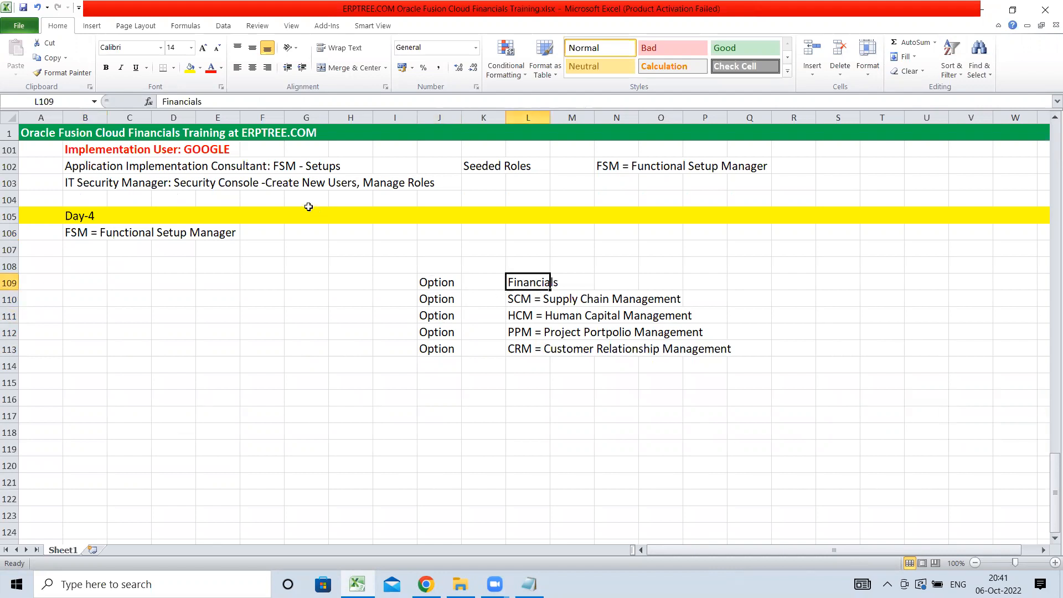
- Look up the financials applications in B10:B14 and enter their abbreviations AP, AR, CM, FA and GL in cells L115 through L119
scroll(269, 277, "up", 7)
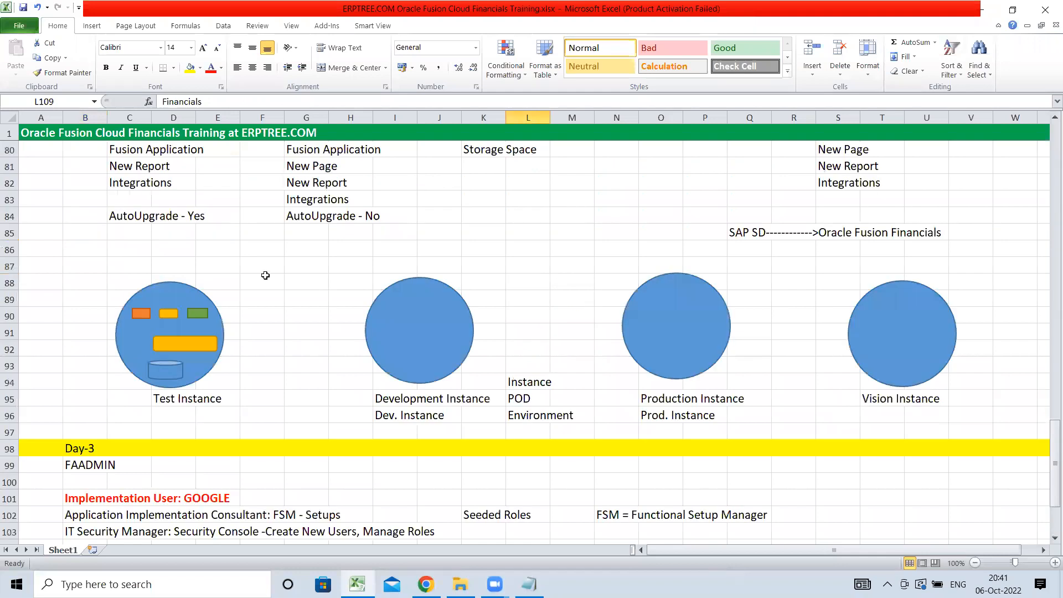
scroll(266, 275, "up", 14)
scroll(296, 216, "up", 6)
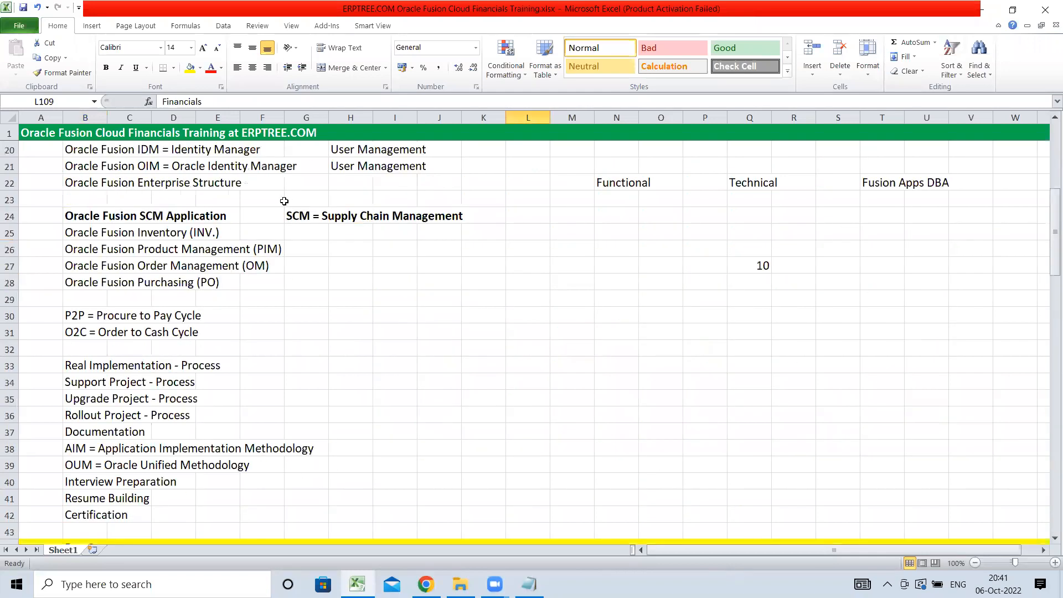
scroll(271, 255, "up", 4)
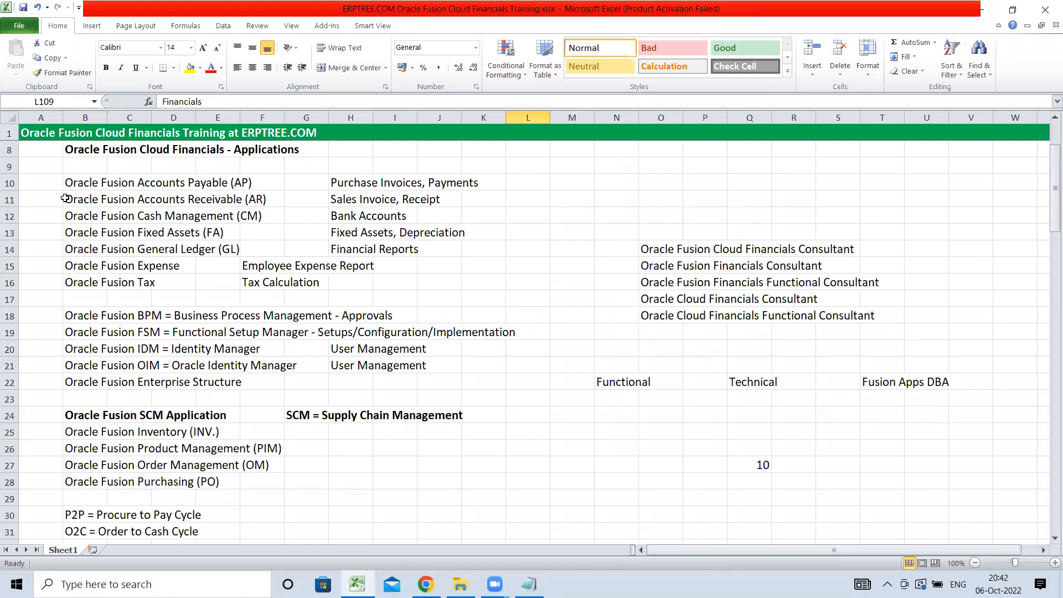
left_click_drag(83, 182, 274, 249)
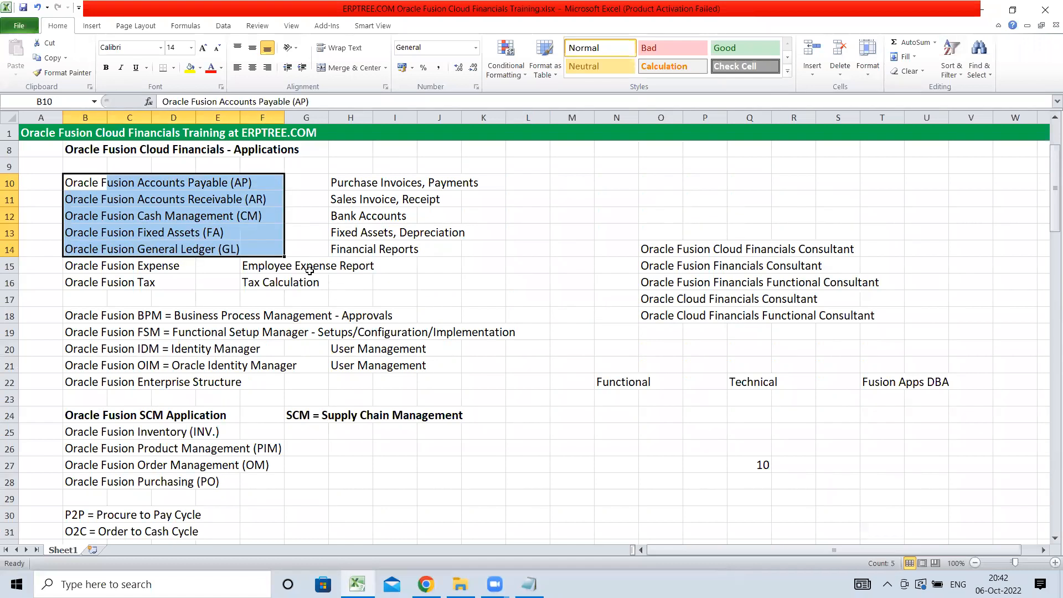
scroll(471, 309, "down", 20)
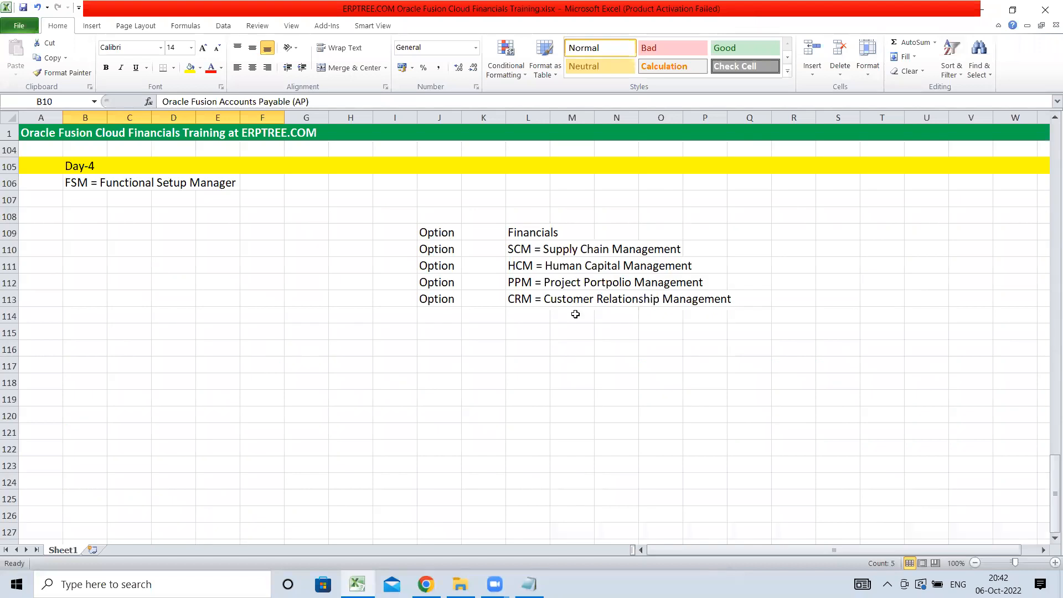
left_click(519, 335)
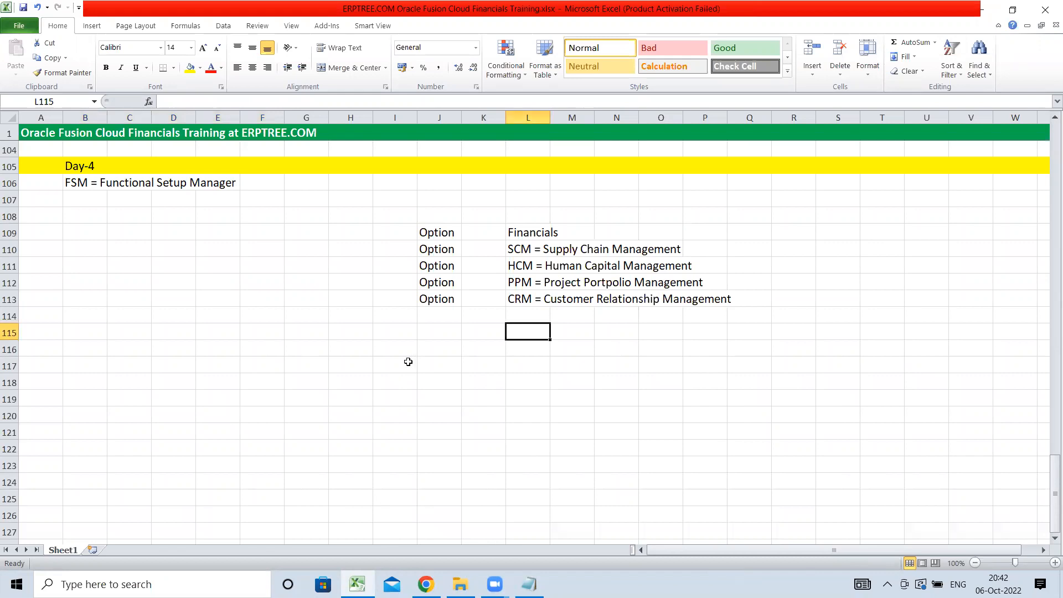
type("AP")
key("Return")
type("AR")
key("Return")
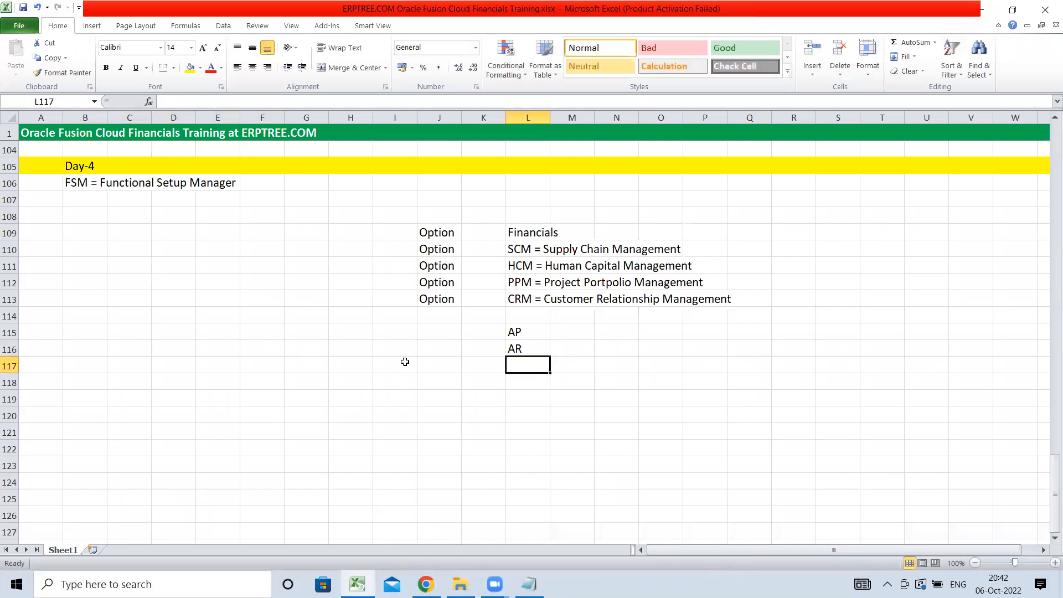
type("CM")
key("Return")
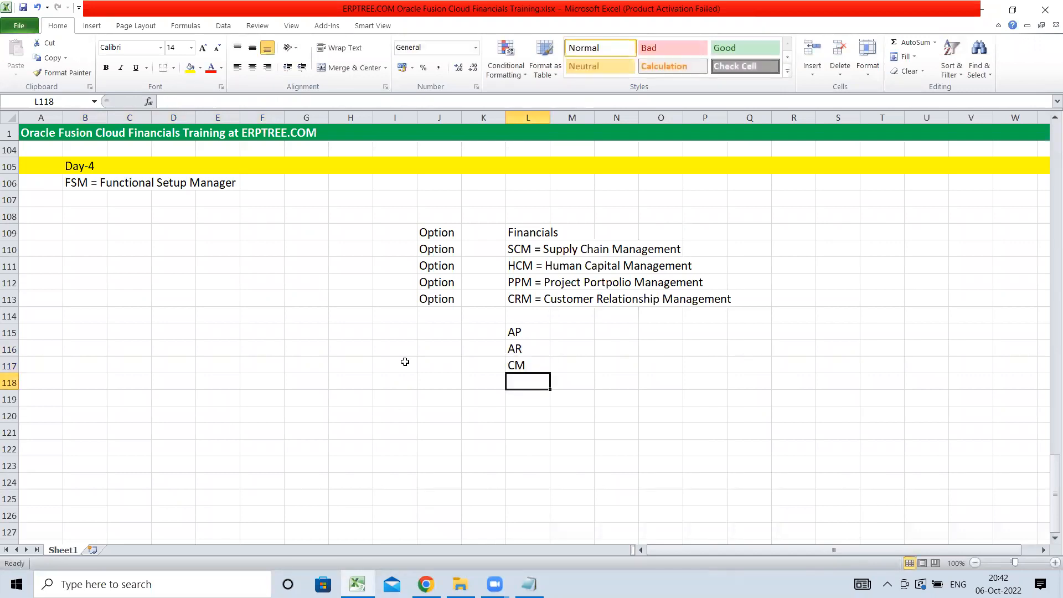
type("FA")
key("Return")
type("GL")
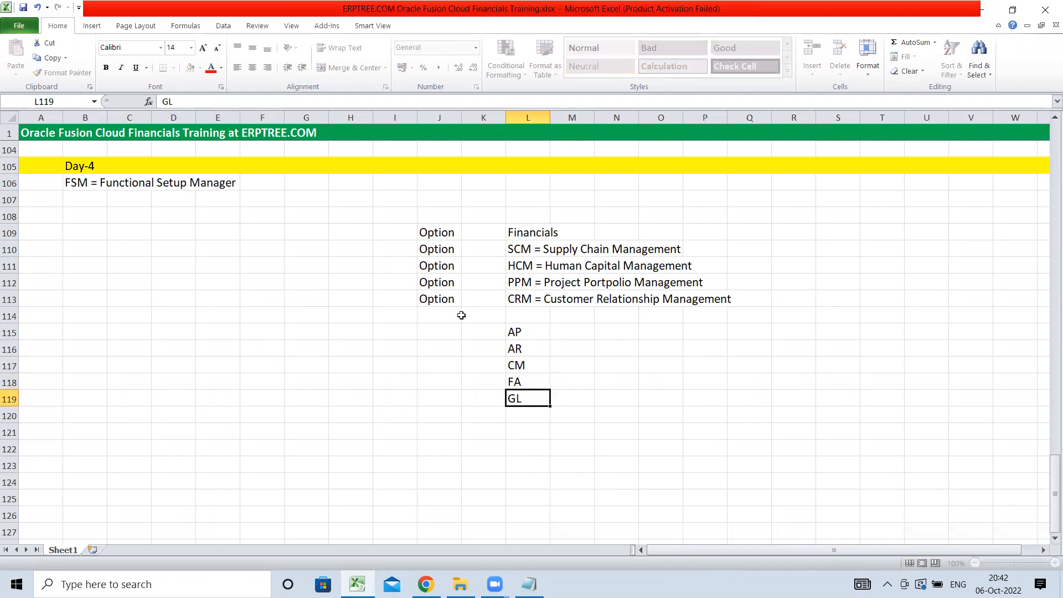
left_click(528, 227)
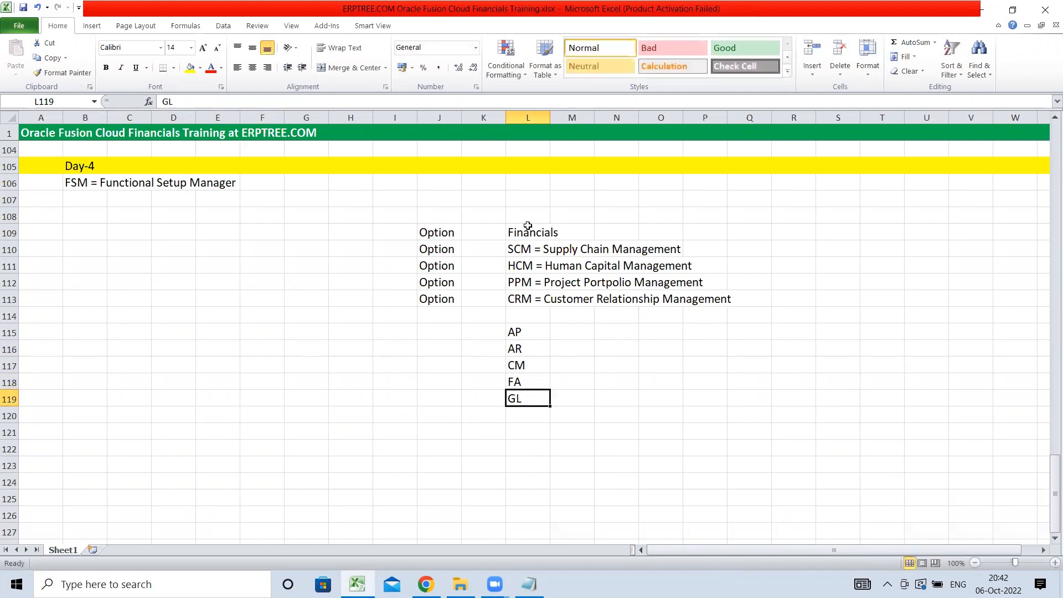
- Copy the "Option" entries from J109:J113 into J115:J119, beside the application abbreviations
left_click(435, 236)
left_click_drag(515, 330, 516, 399)
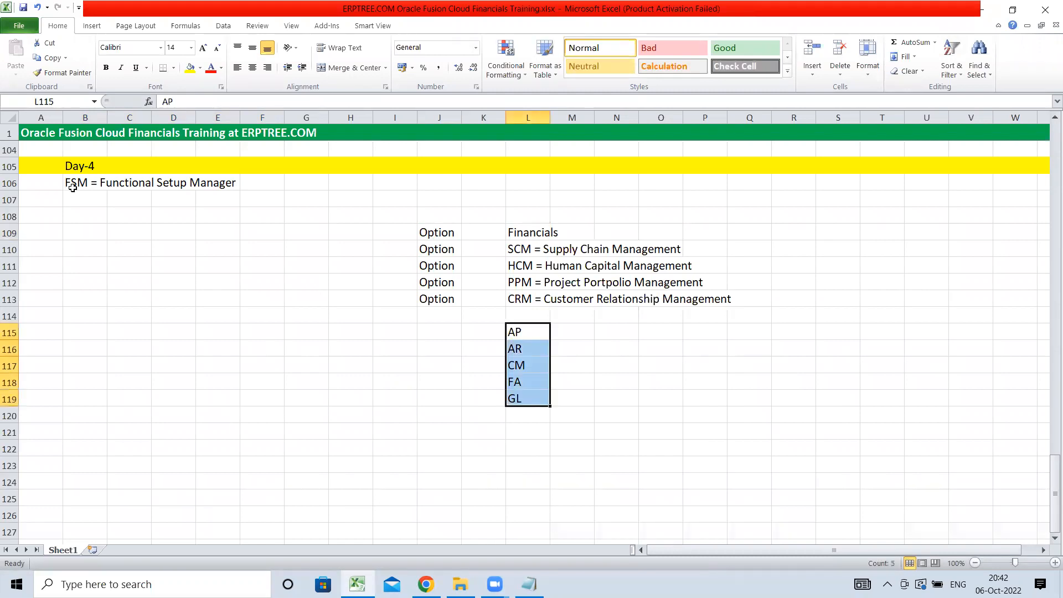
left_click(435, 334)
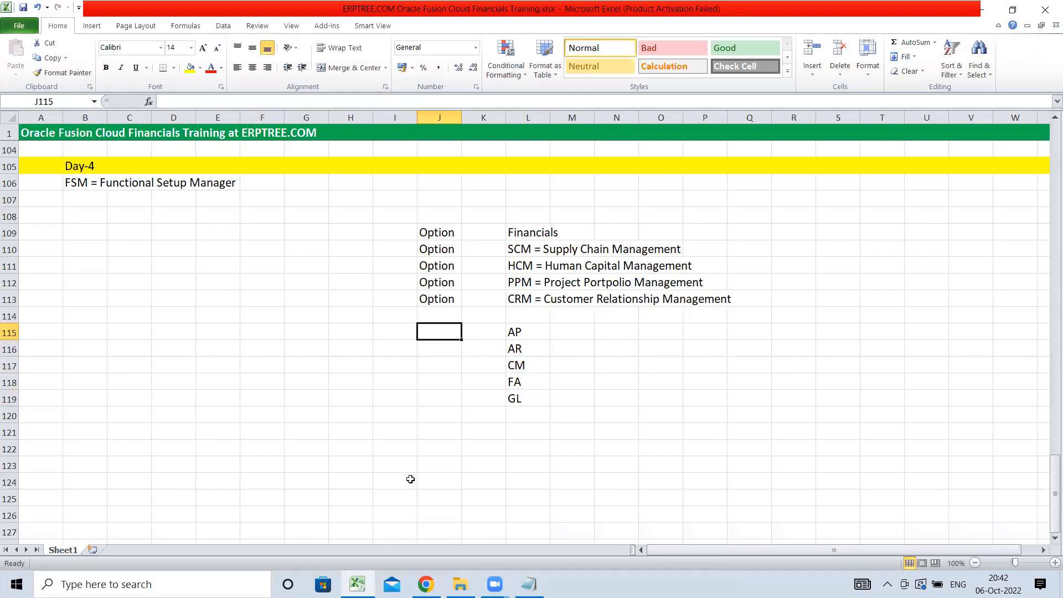
left_click_drag(448, 233, 443, 299)
key("ctrl+c")
left_click_drag(448, 335, 426, 399)
key("ctrl+v")
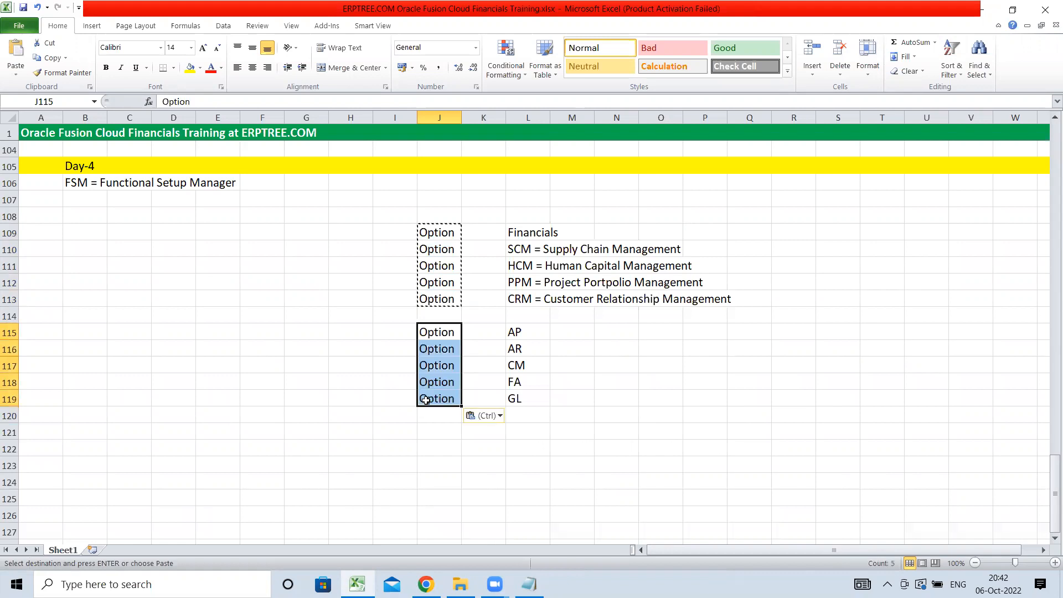
key("Escape")
- Replace the "Option" entries in J109:J113 with "Offering" beside each product family
left_click_drag(443, 232, 426, 306)
key("Delete")
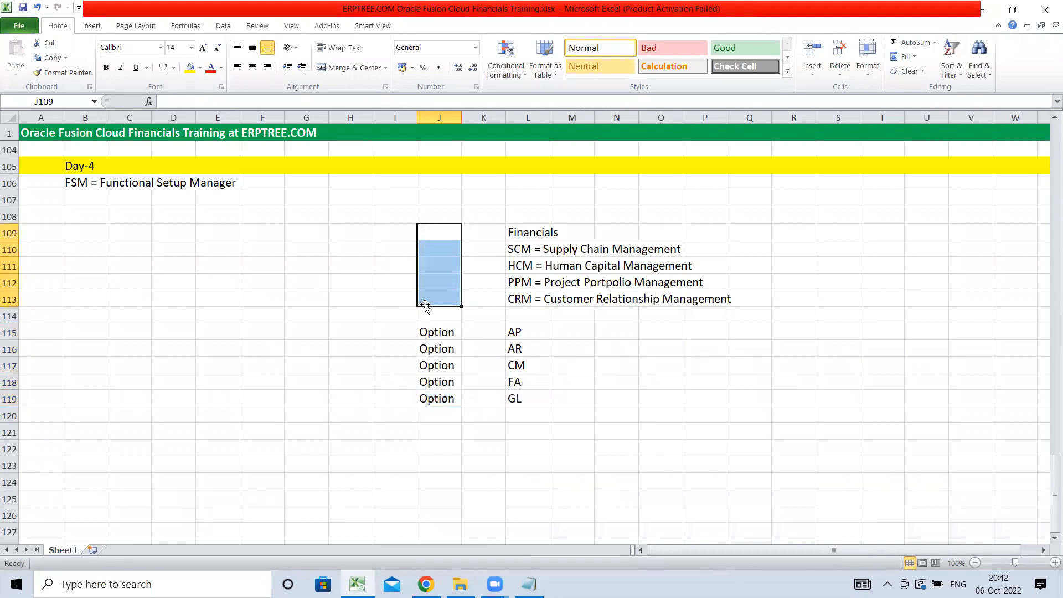
left_click(447, 234)
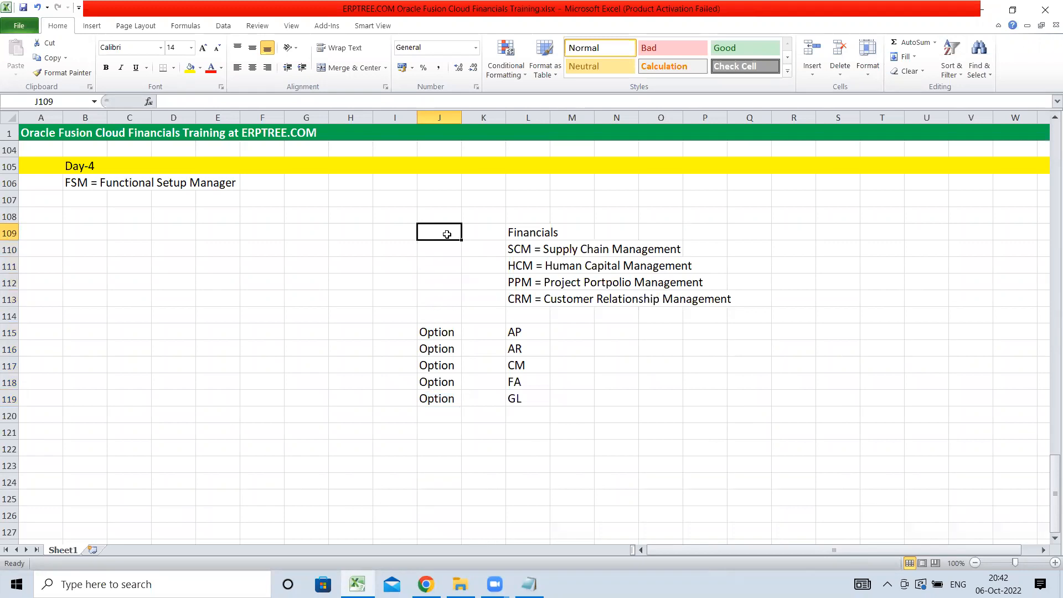
type("Offering")
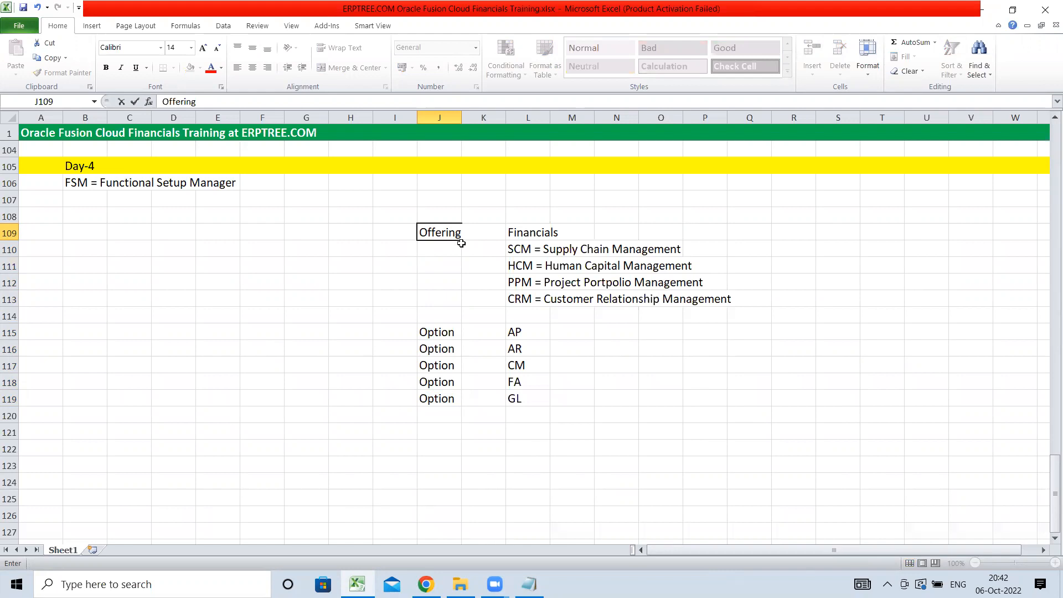
left_click_drag(463, 240, 462, 306)
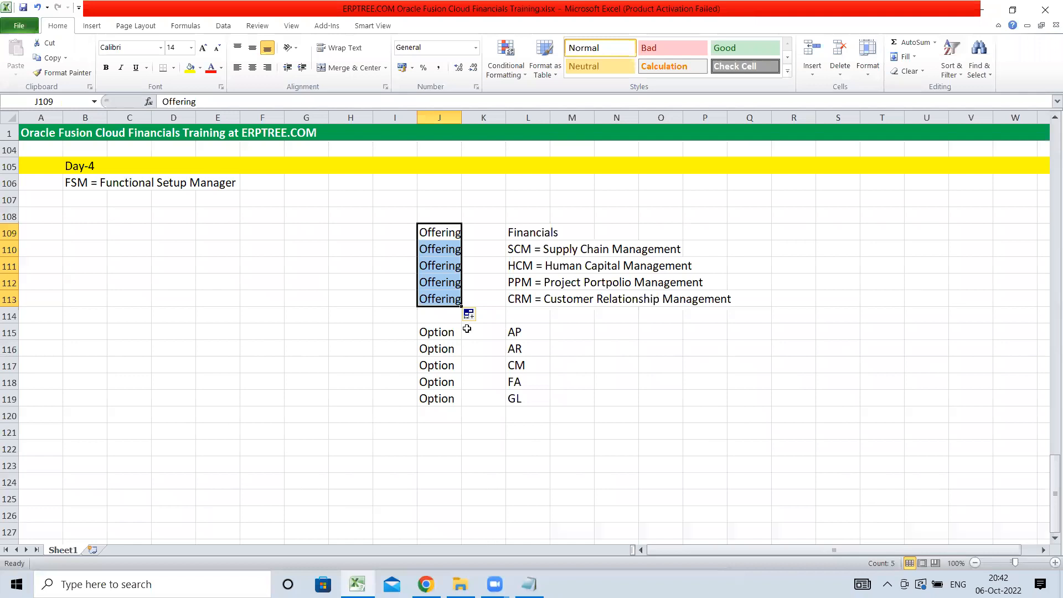
- Review the option rows for the applications, the FAADMIN note under Day-3, and the offering rows for Financials, SCM and HCM
left_click_drag(518, 331, 524, 398)
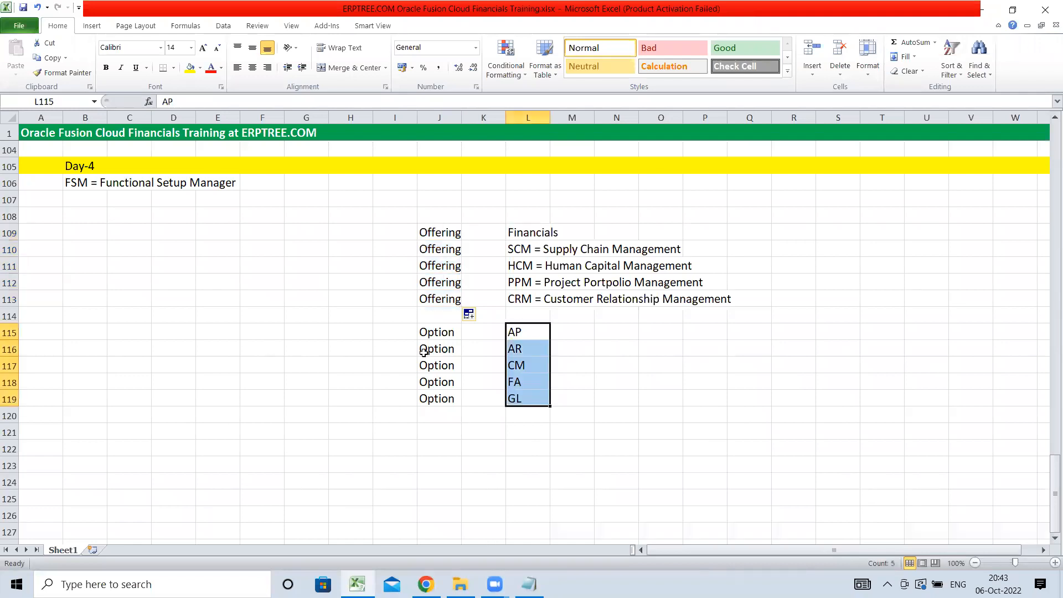
left_click_drag(430, 332, 438, 403)
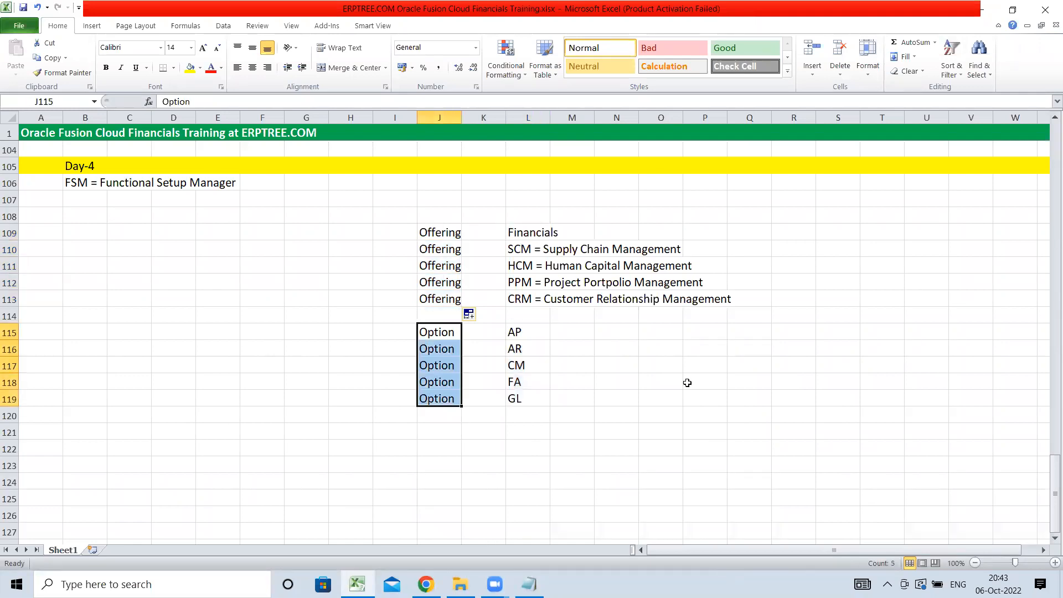
left_click(639, 376)
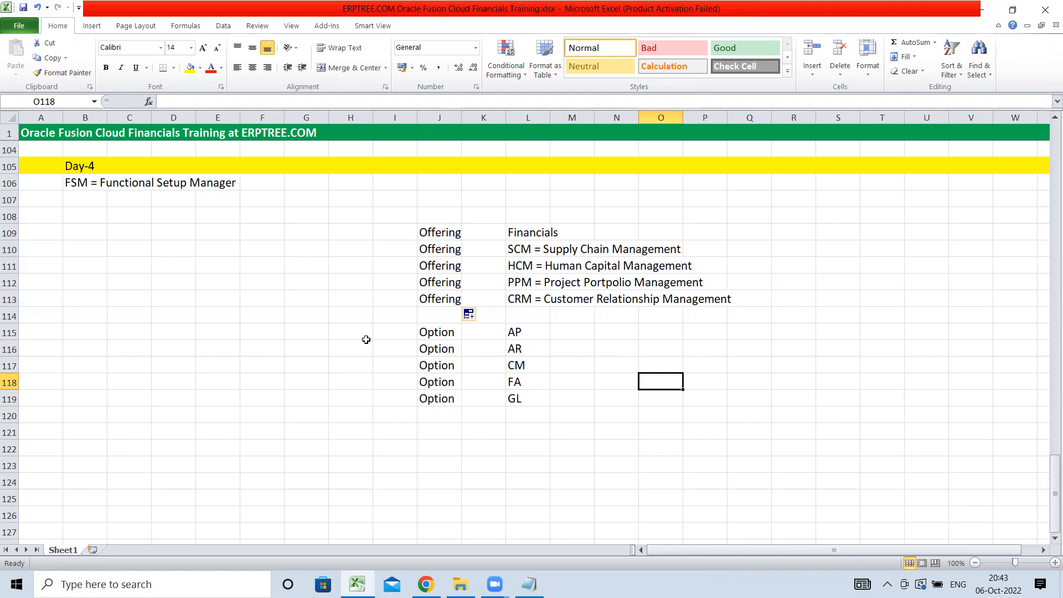
scroll(260, 286, "up", 3)
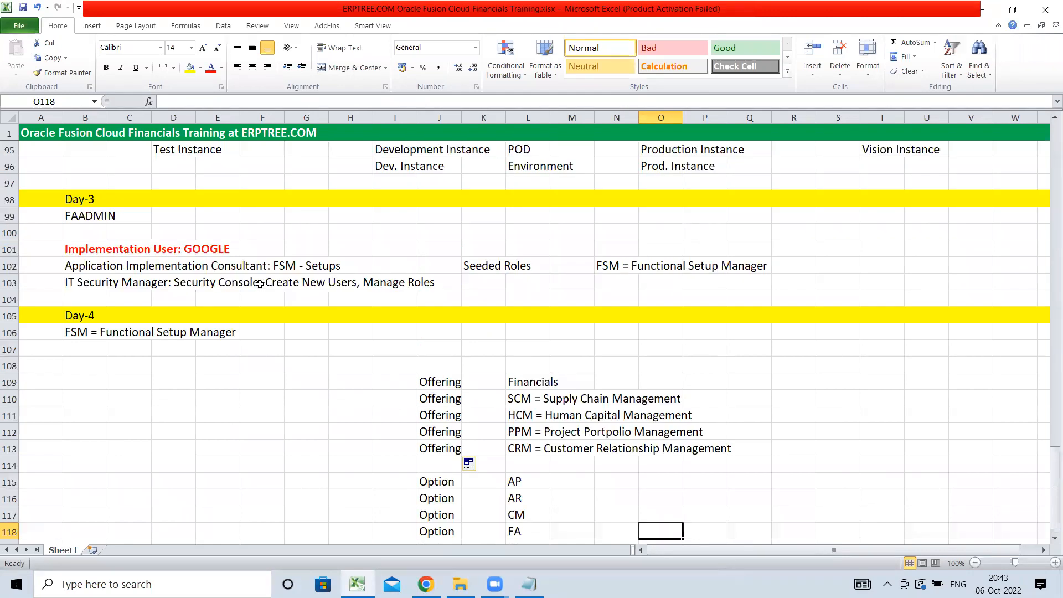
left_click(81, 219)
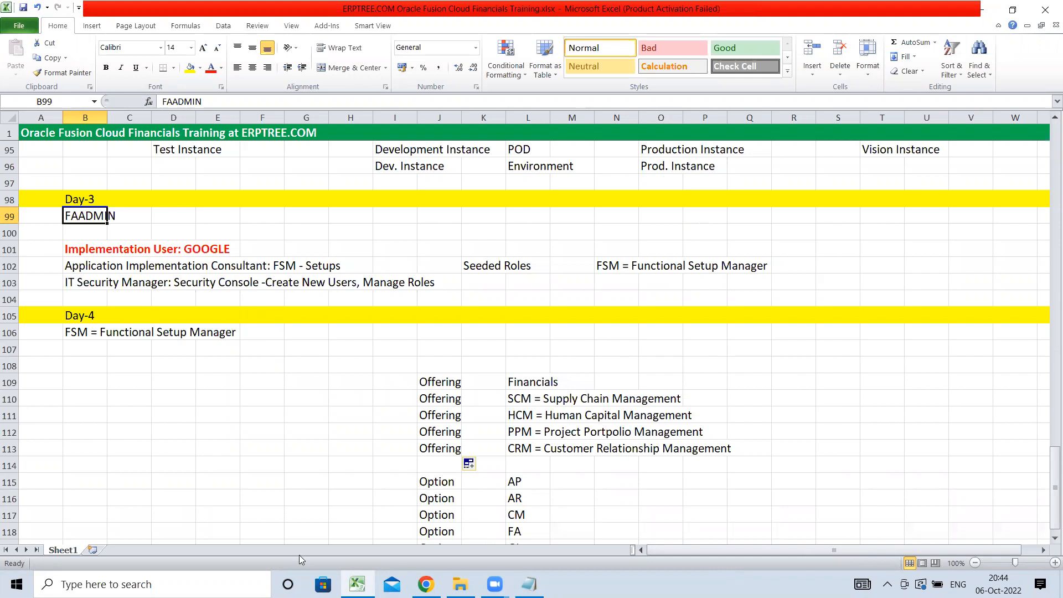
scroll(504, 378, "down", 2)
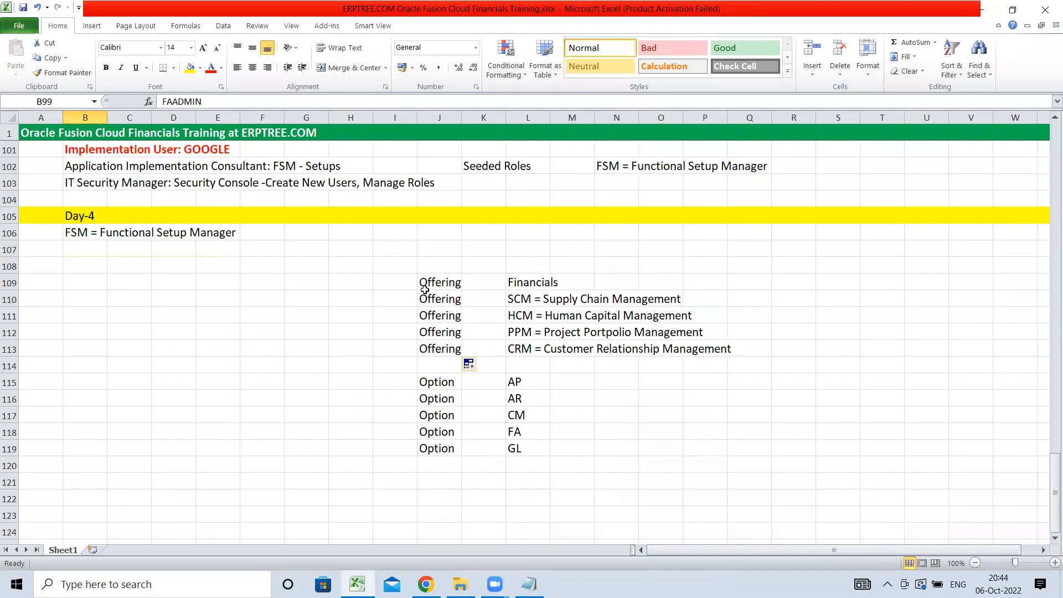
left_click_drag(439, 281, 672, 318)
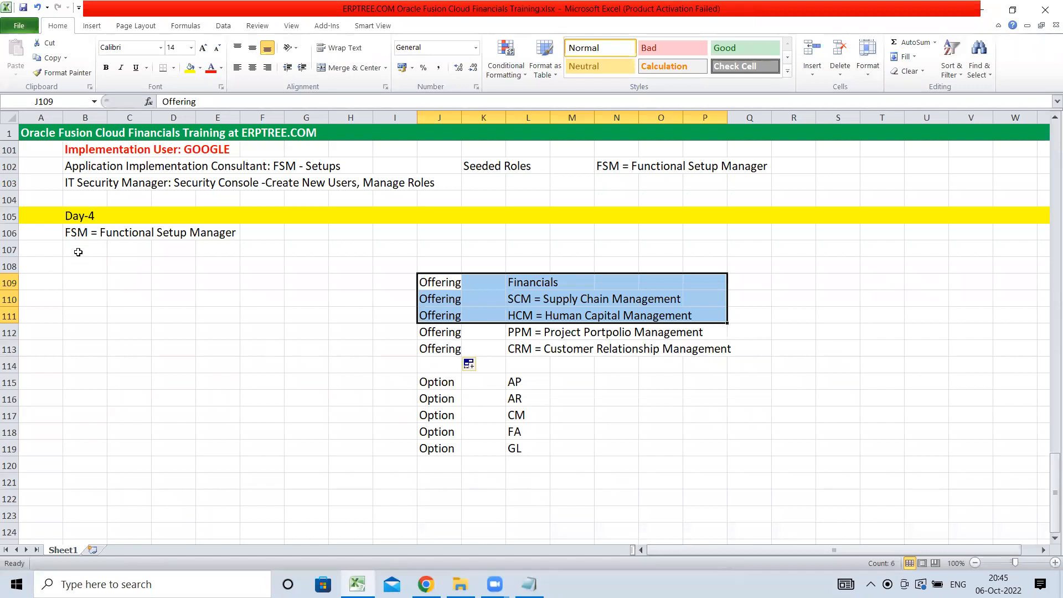
- Enter "Enable Offerings & Options" in cell B107, below the Functional Setup Manager note
left_click(78, 250)
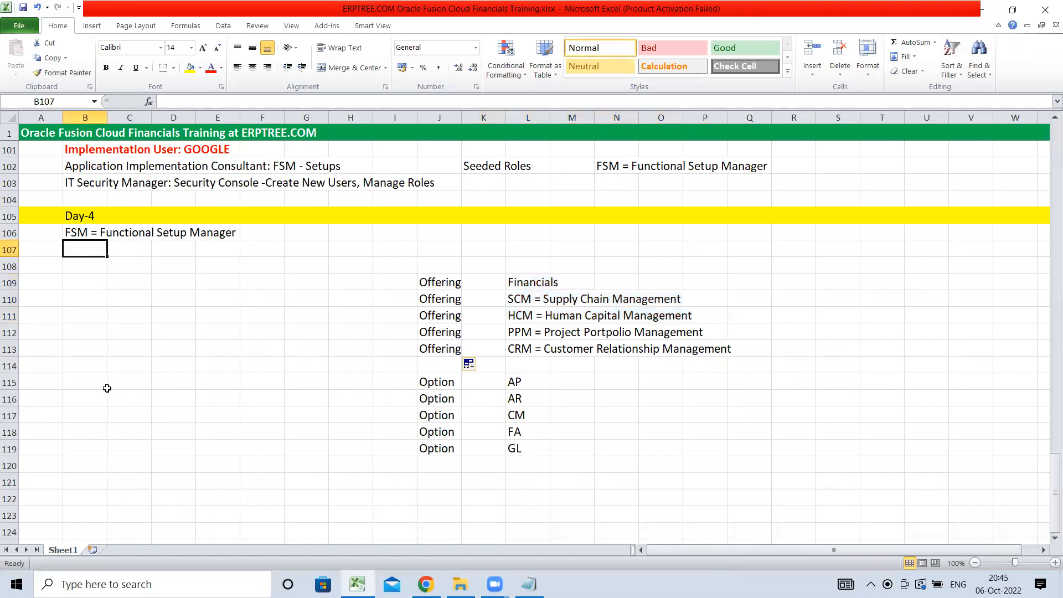
type("E")
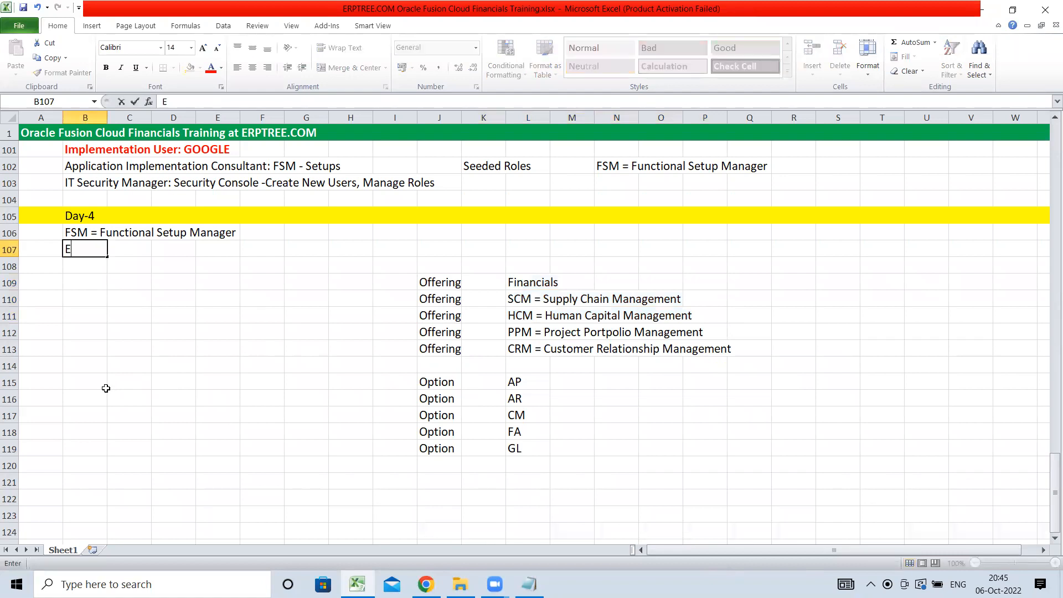
type("nable Offerings")
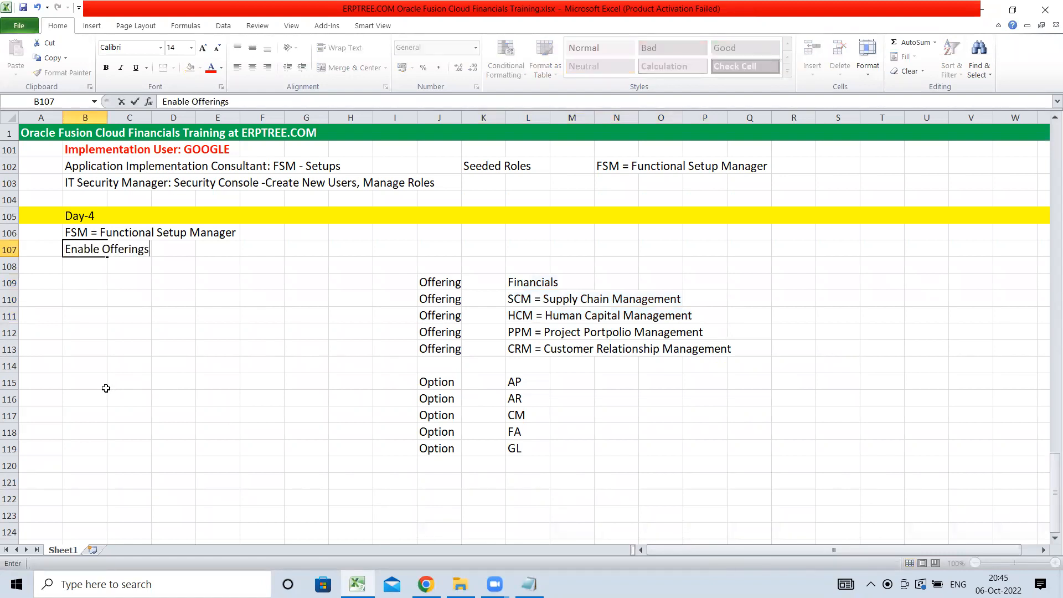
type(" & Options")
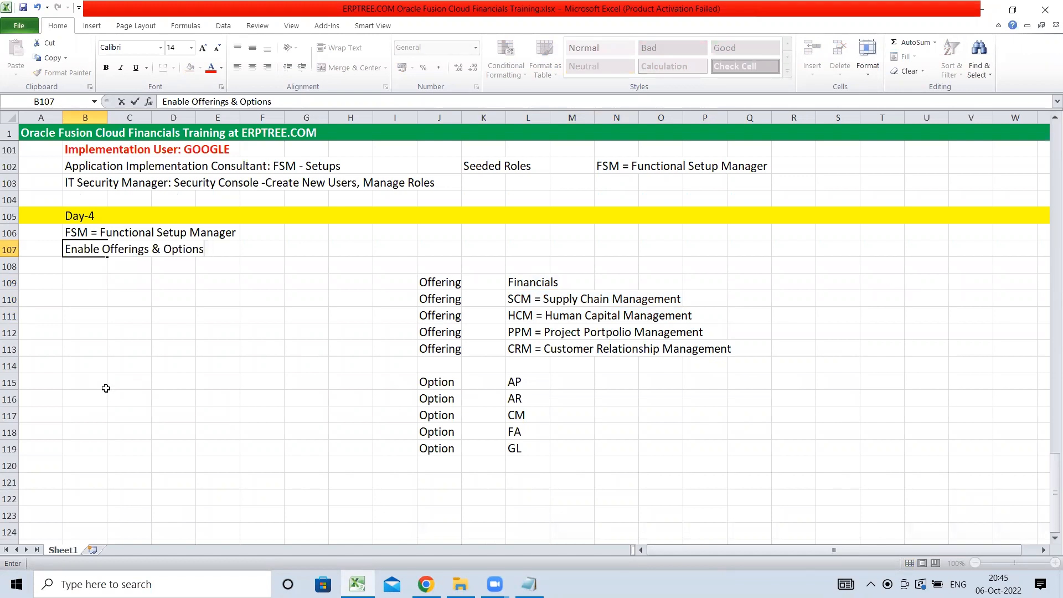
key("Return")
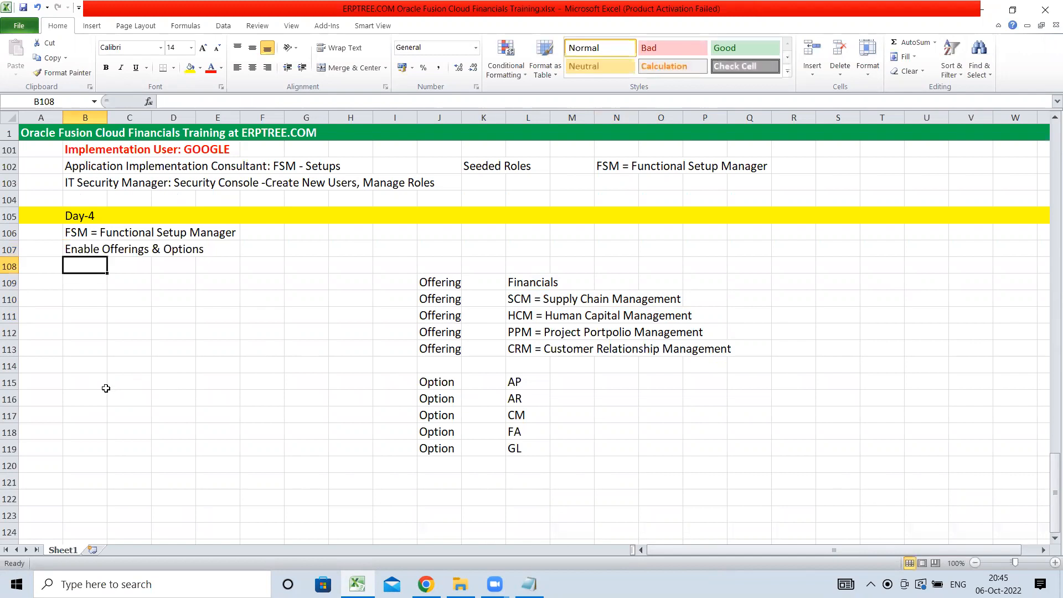
- Enter "Create Implementation Project" in cell B108 as the following Day-4 note
type("C")
key("BackSpace")
type("Cr")
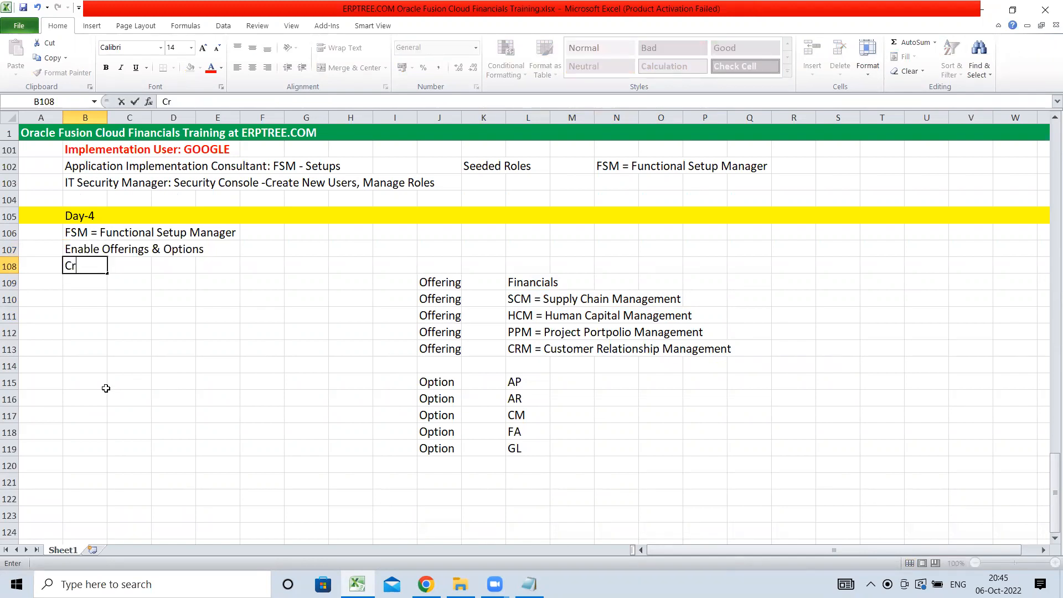
type("eate Impl")
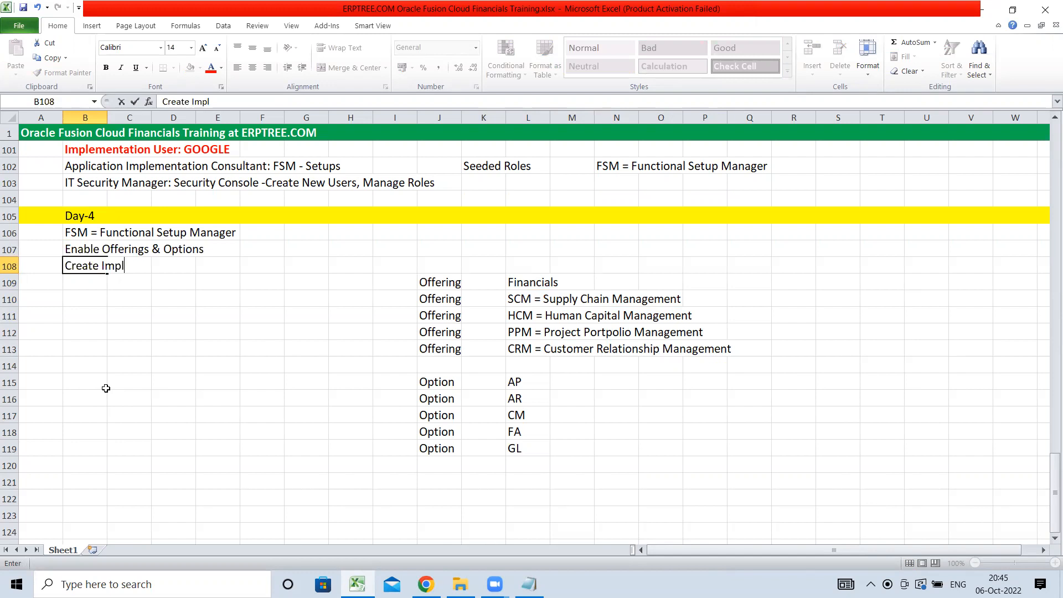
type("ementation Pro")
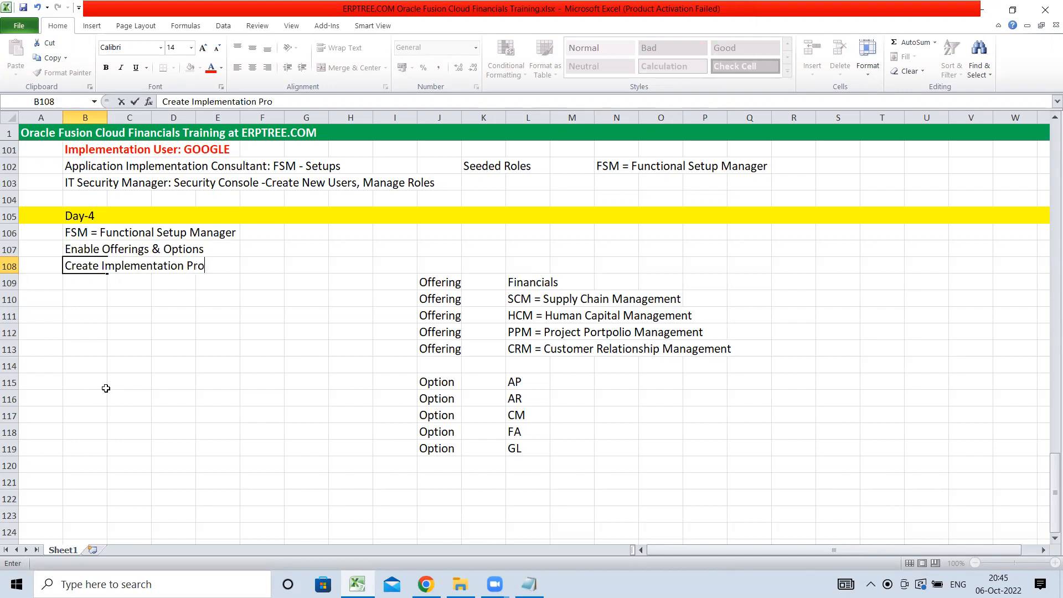
type("ject")
key("ctrl+Return")
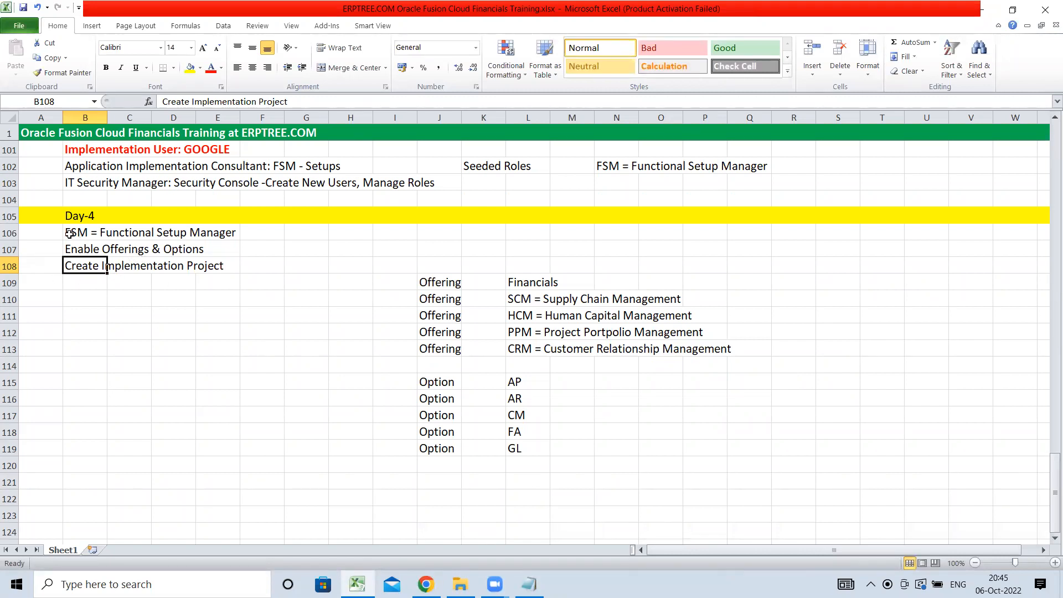
- Review the implementation project note in B108 against the offerings in rows 109–113 and the options in J115:L119
left_click_drag(70, 263, 250, 267)
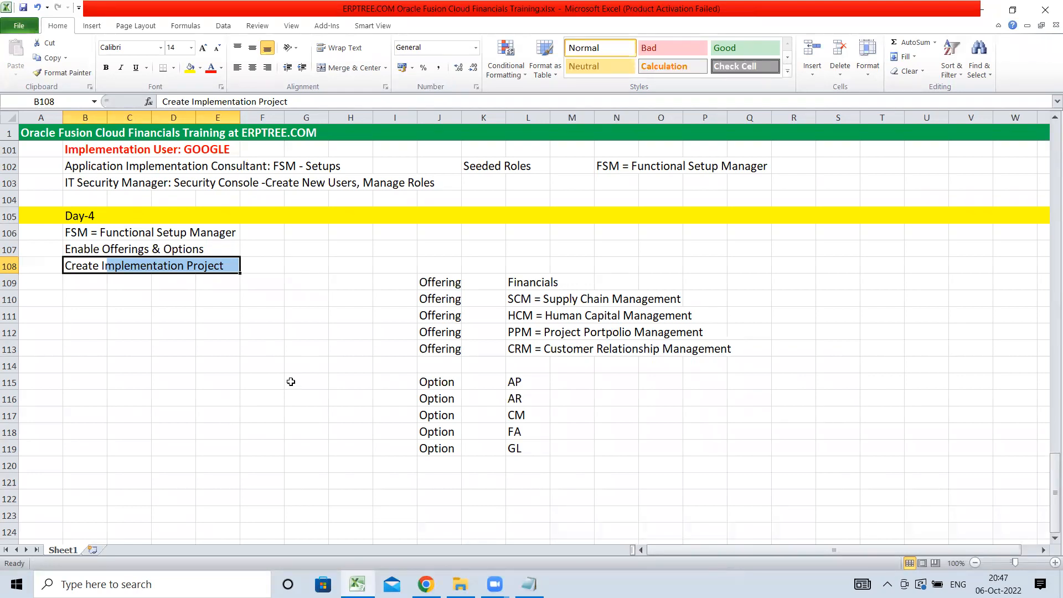
left_click_drag(77, 265, 214, 266)
left_click_drag(428, 278, 738, 349)
left_click_drag(436, 382, 529, 442)
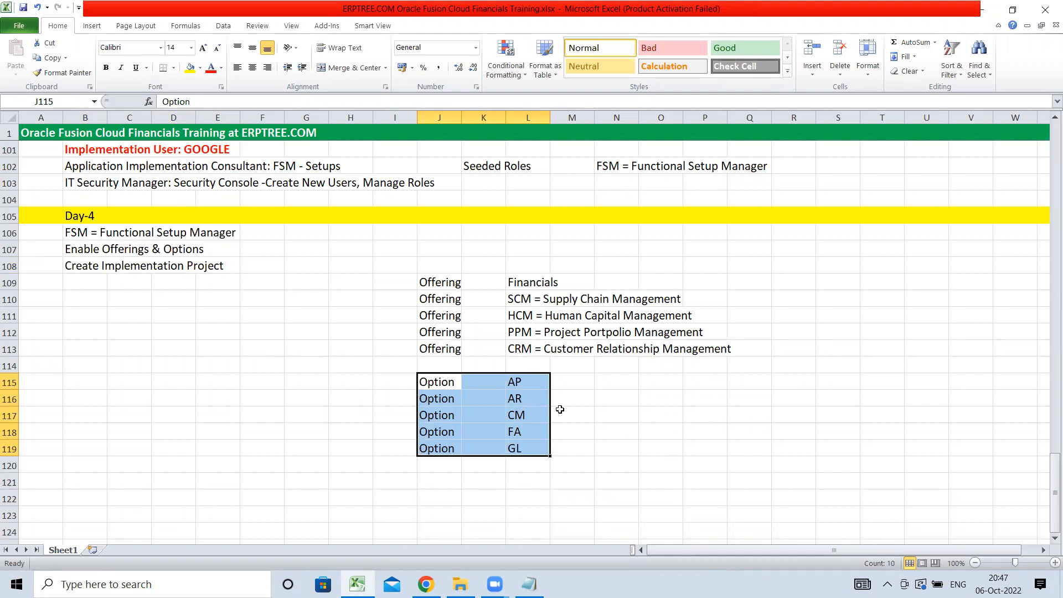
- Enter "Select Offerings & Options in Implementation Project" in cell B109, below the Create Implementation Project note
left_click(78, 249)
left_click_drag(78, 249, 223, 255)
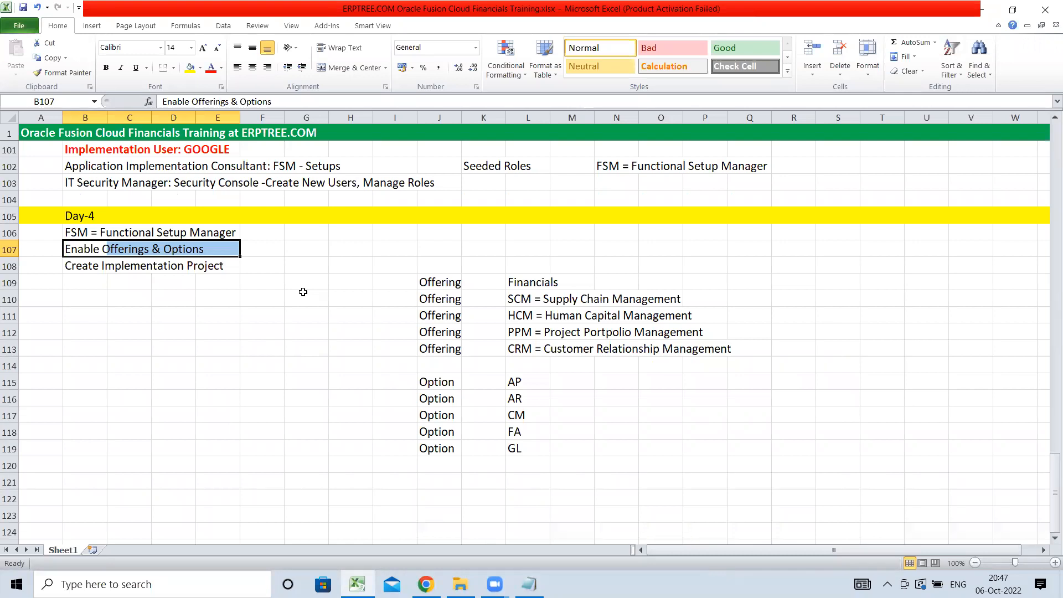
left_click(92, 280)
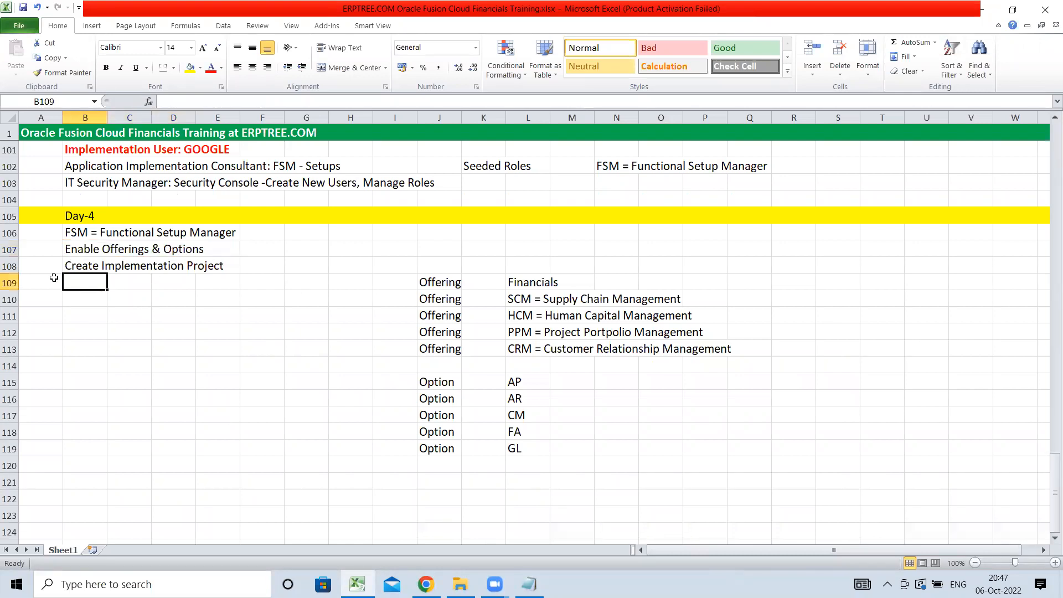
type("Sel")
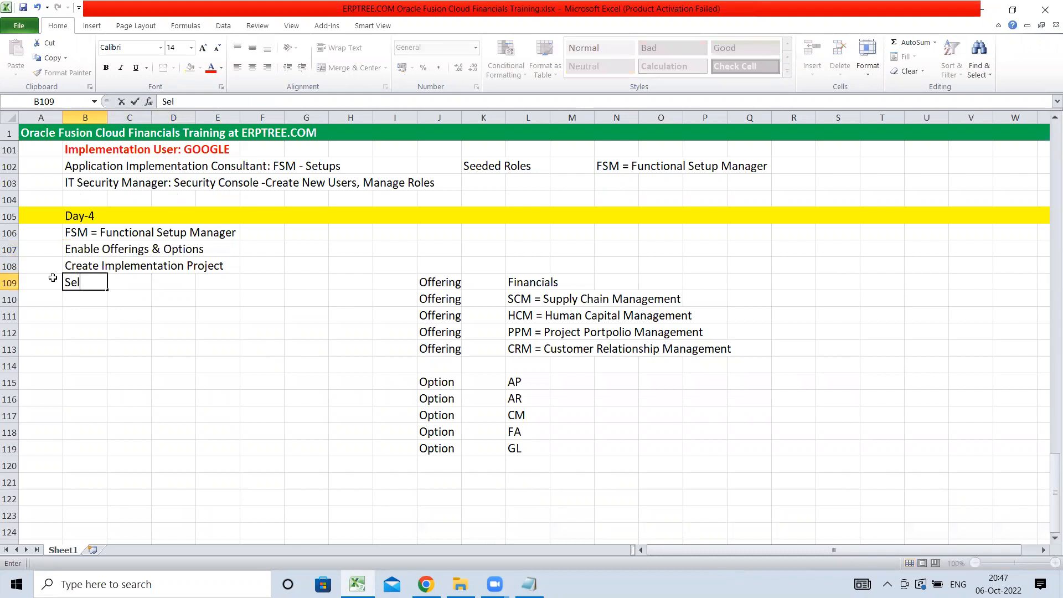
type("ect Offerings")
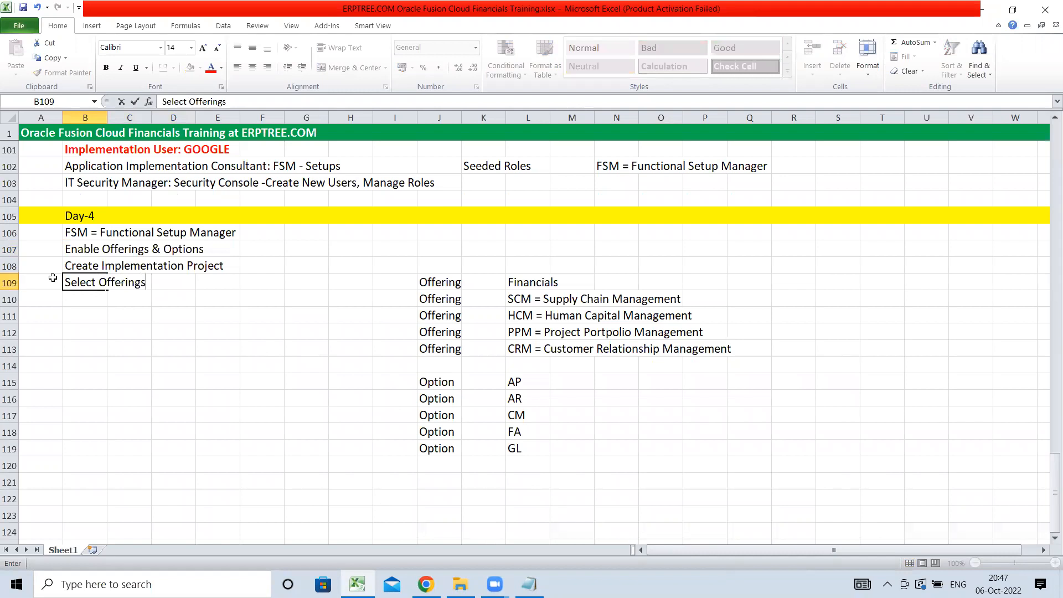
type(" & Options")
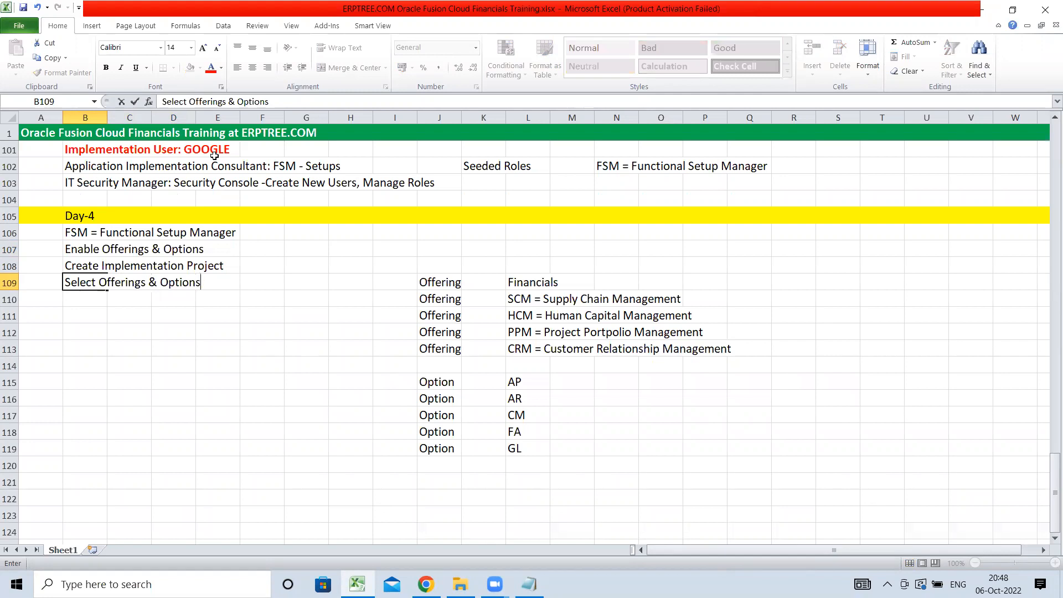
type(" in Implementation Project")
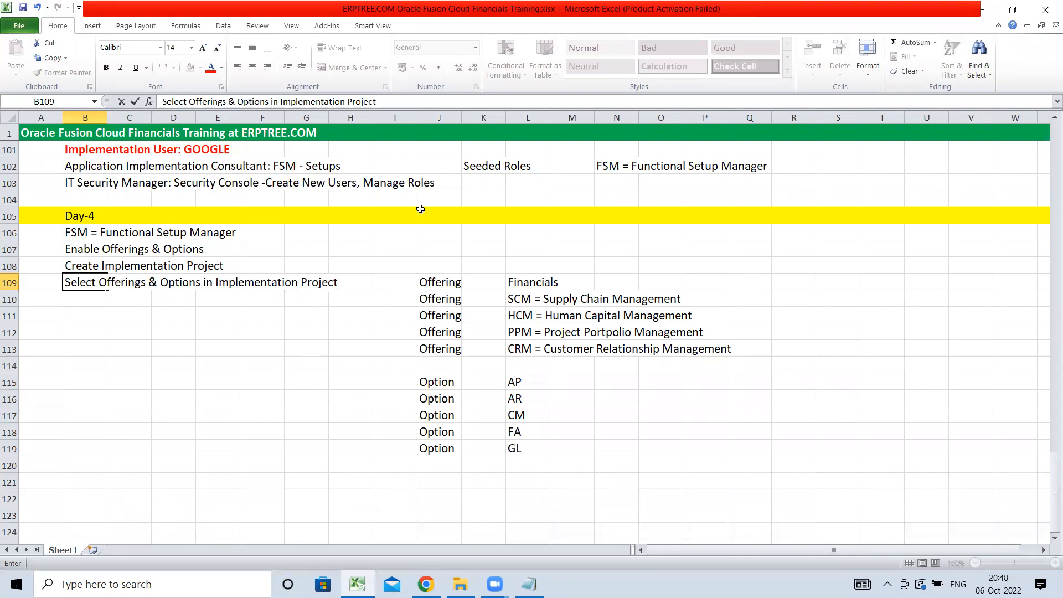
- Review the Financials offering and the option rows J115:L119 against the implementation project notes in B108 and B109
left_click_drag(449, 283, 556, 281)
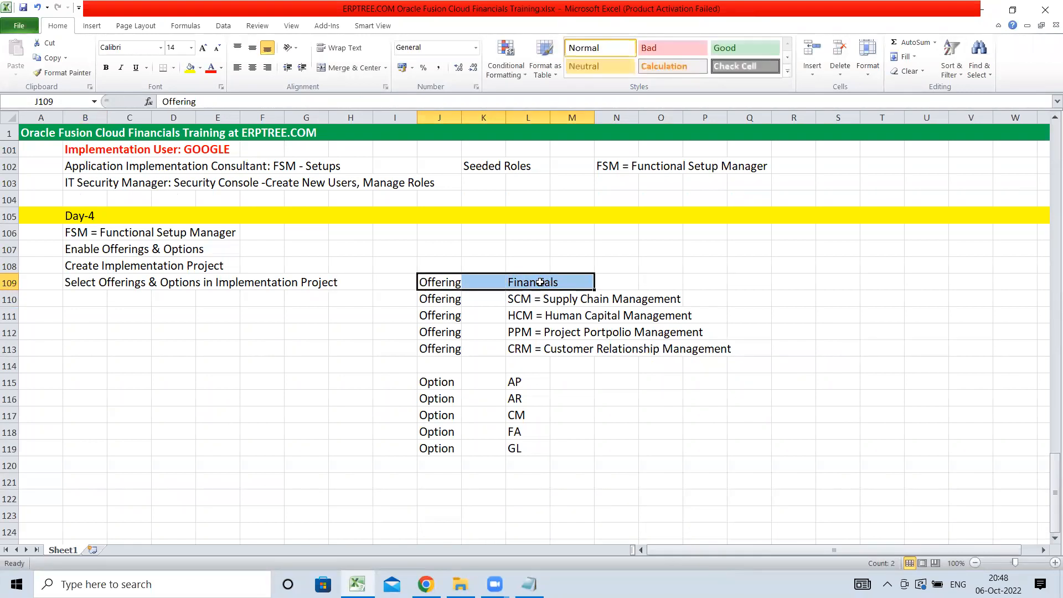
left_click_drag(447, 382, 535, 460)
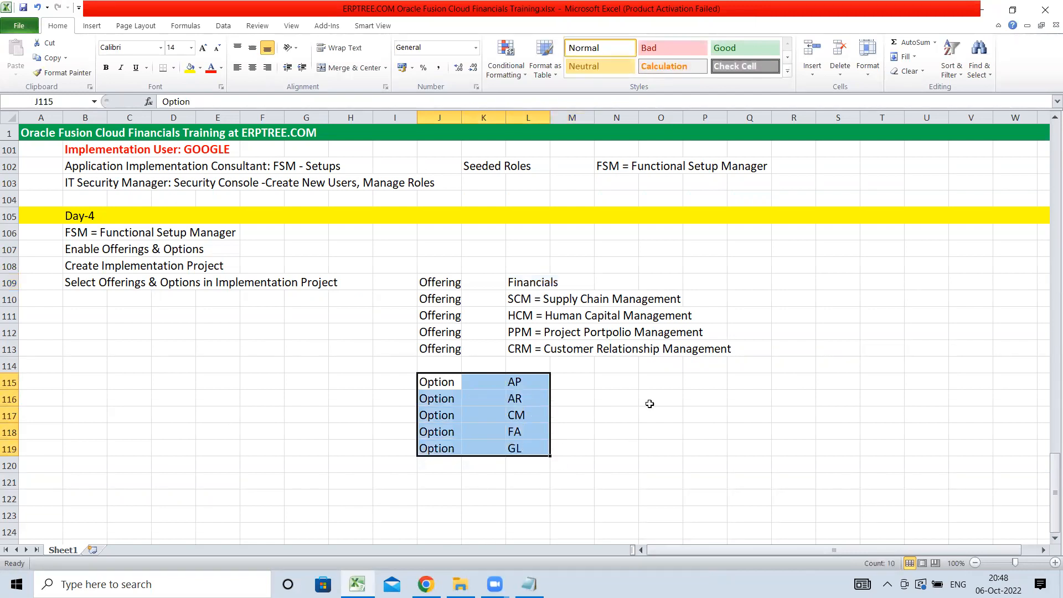
left_click_drag(77, 266, 199, 267)
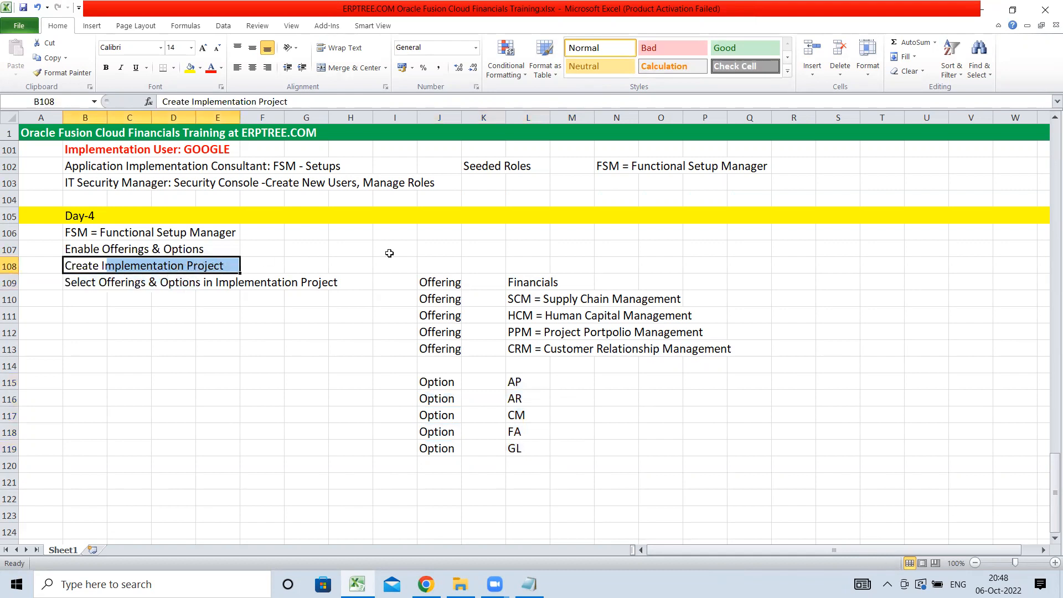
left_click(448, 282)
left_click_drag(448, 282, 667, 305)
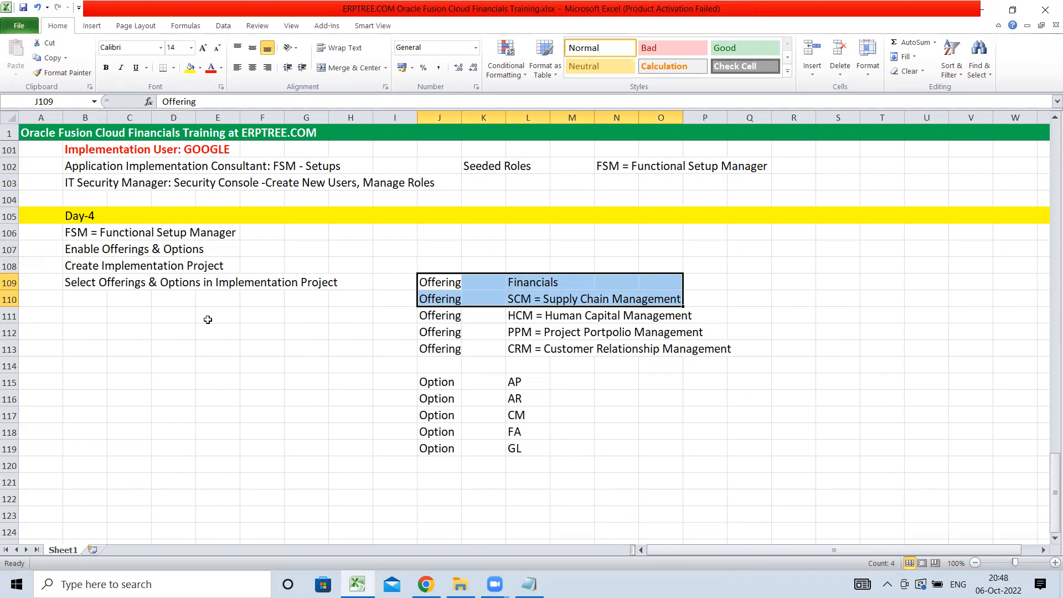
left_click_drag(73, 285, 327, 289)
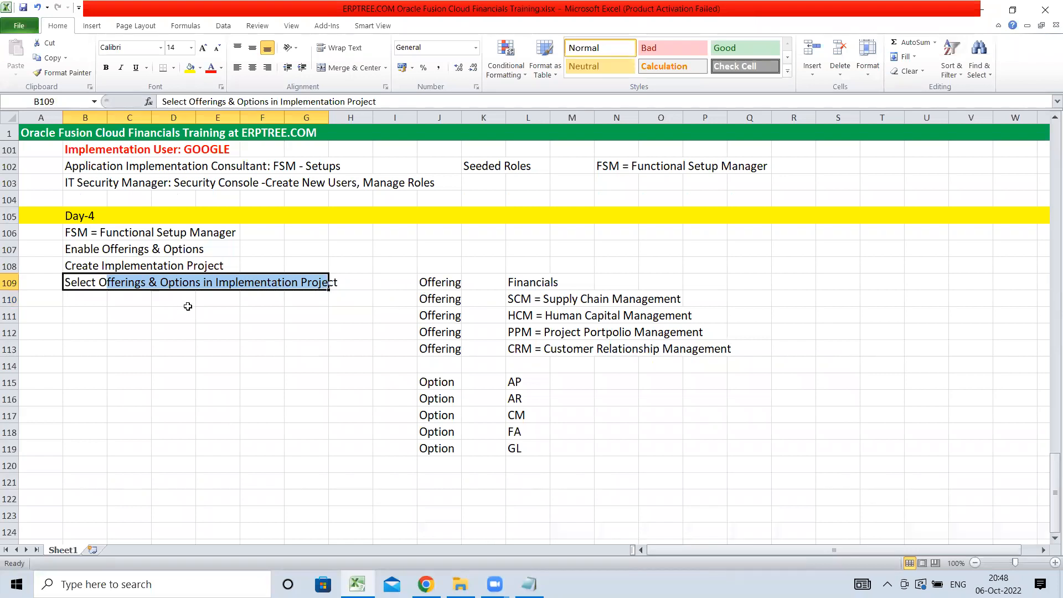
left_click_drag(79, 265, 348, 284)
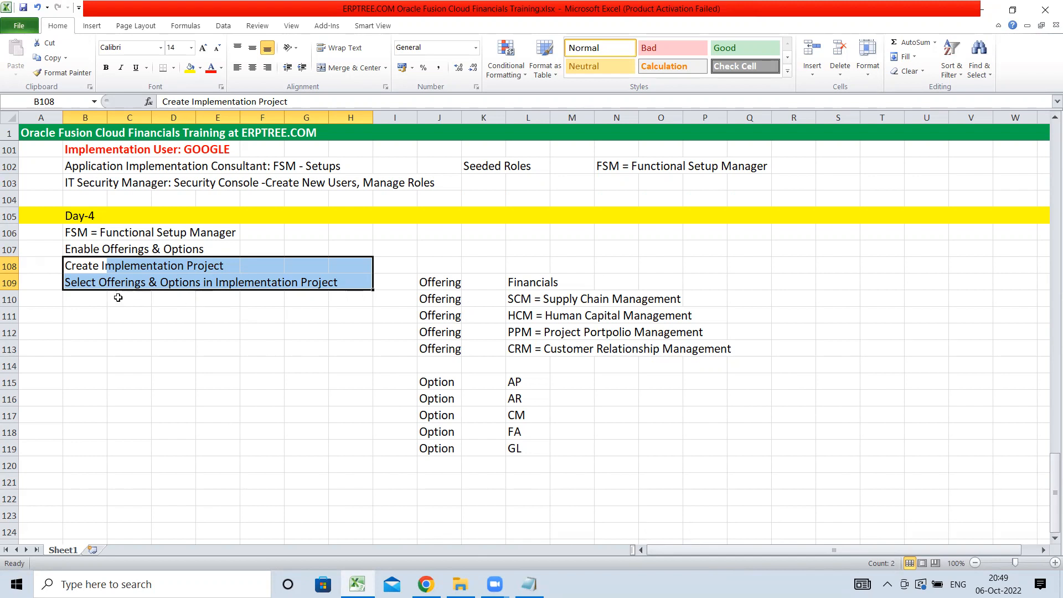
- Enter "System Creates Task List" in cell B110 as the following Day-4 note
left_click(89, 298)
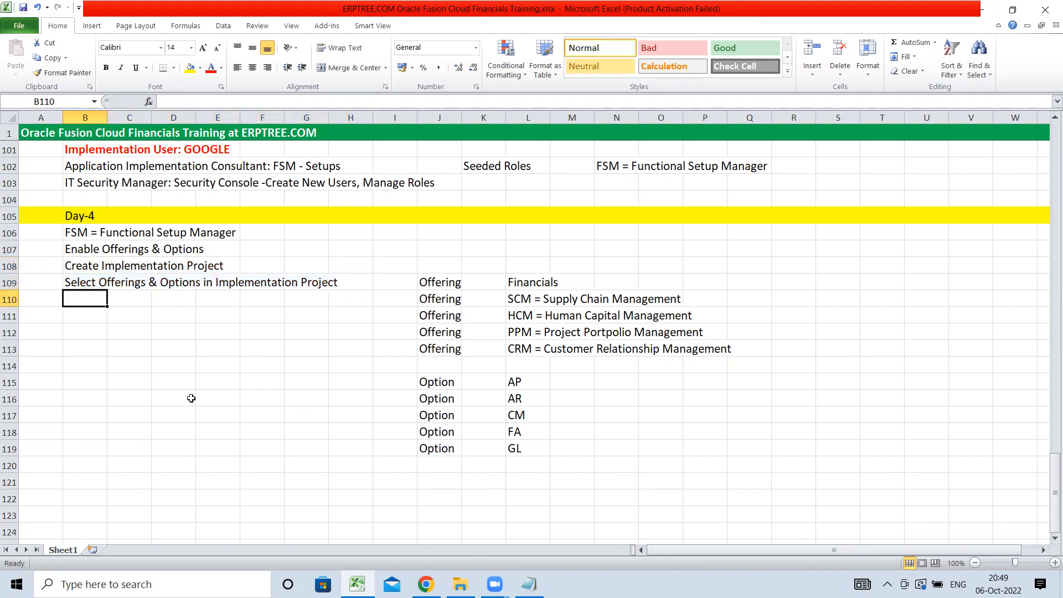
type("System")
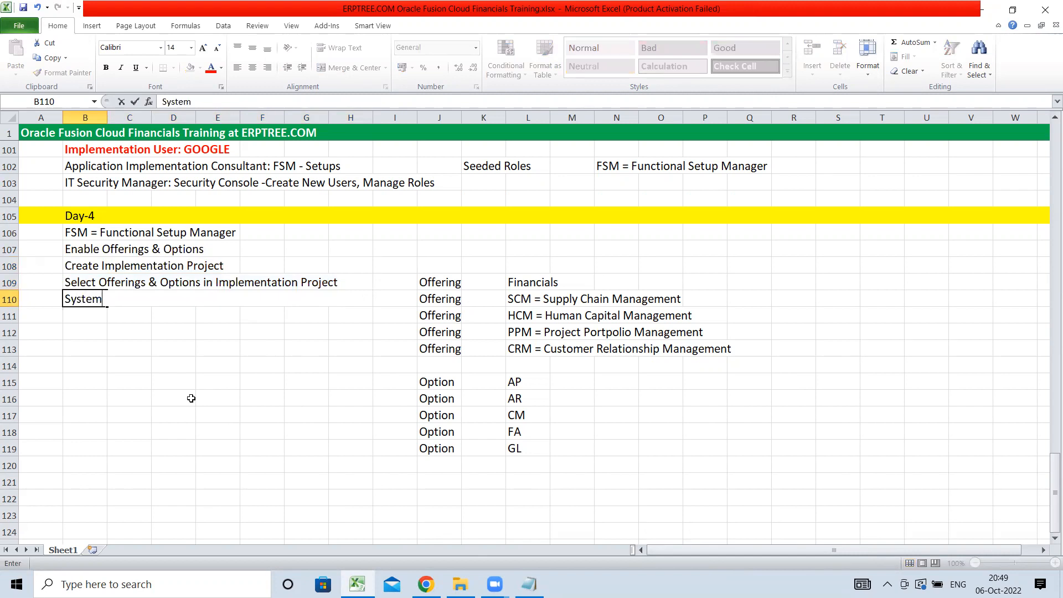
key("BackSpace")
type("Creates Task List")
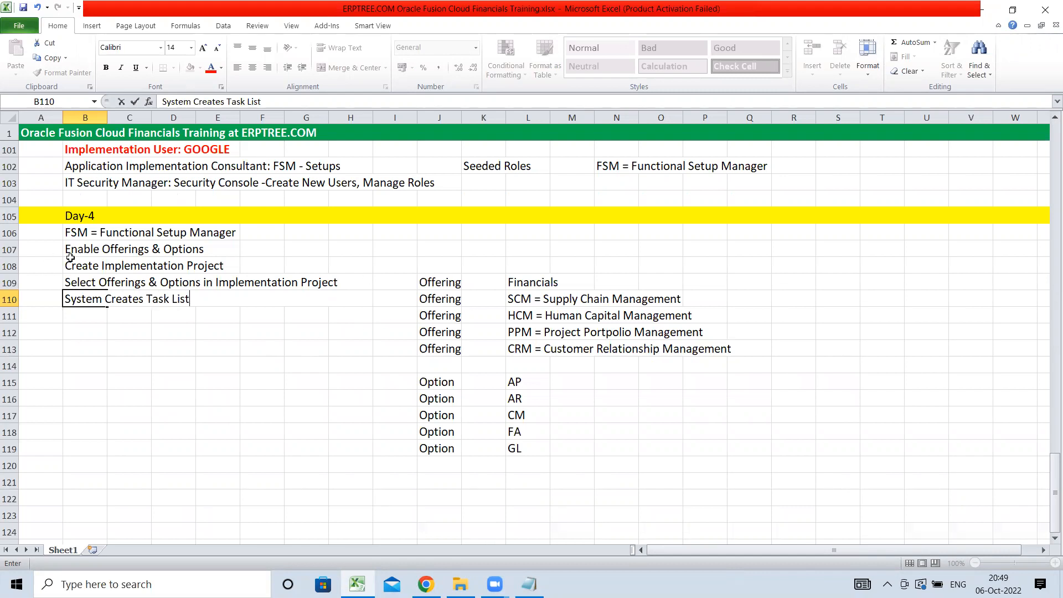
- Review the Enable Offerings & Options note and the selection note in B109 against the Financials offering and the AP option
left_click_drag(78, 250, 194, 252)
left_click_drag(422, 282, 569, 283)
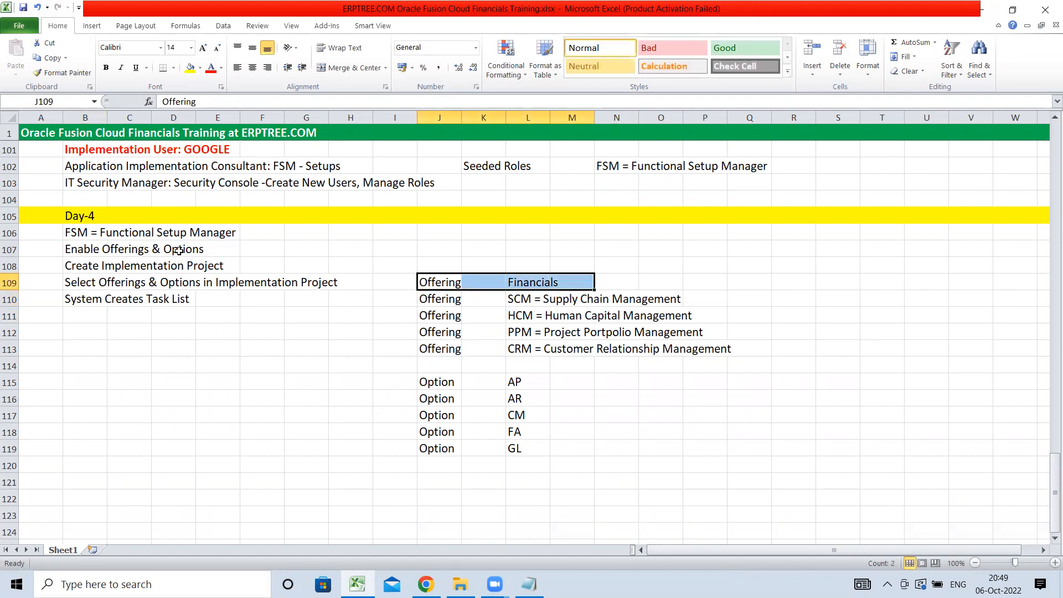
left_click_drag(429, 381, 500, 378)
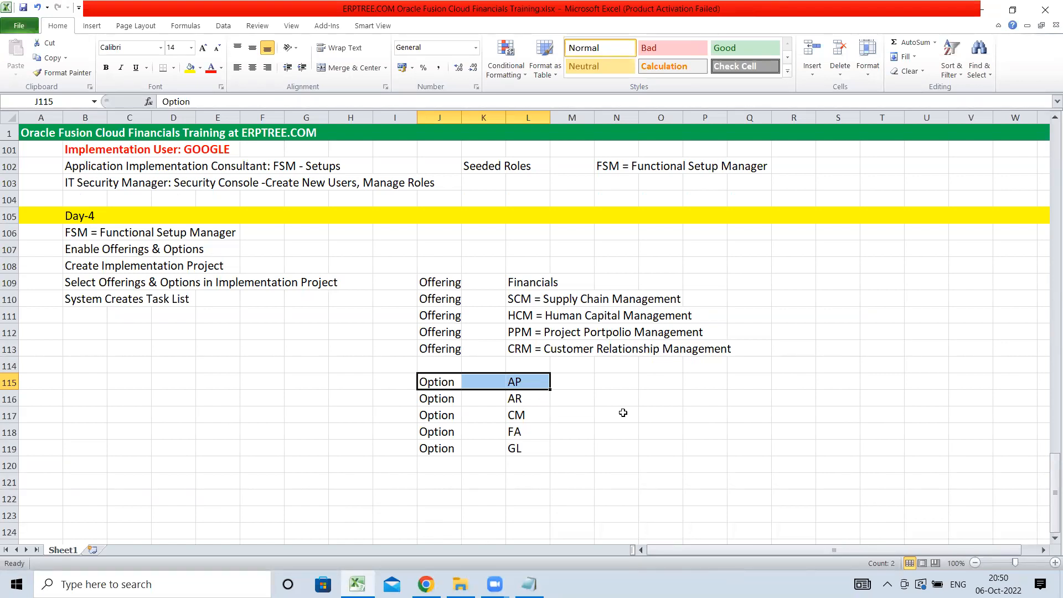
left_click(121, 259)
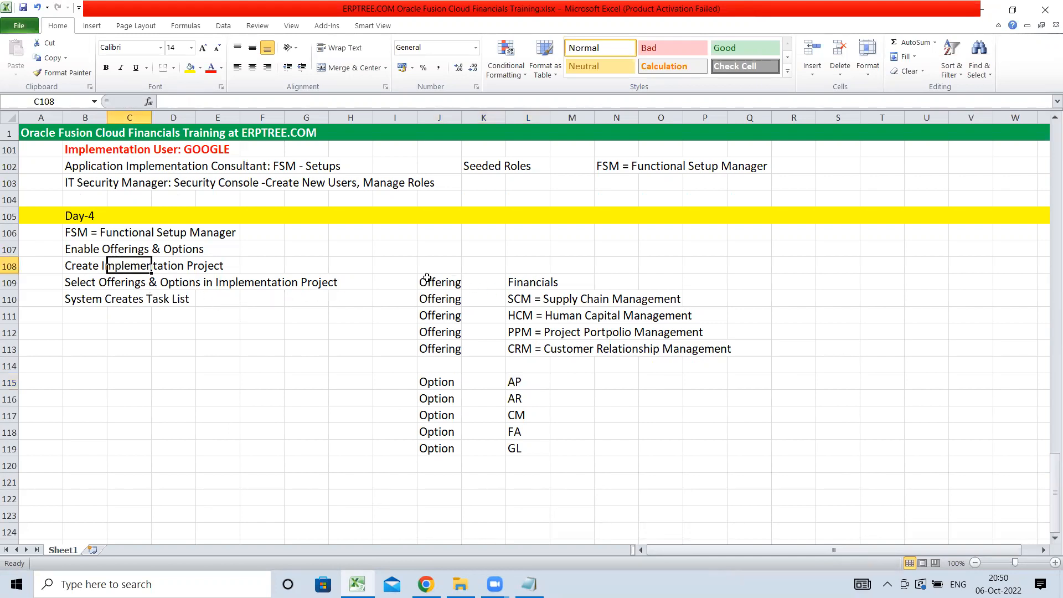
left_click(463, 382)
left_click_drag(463, 382, 517, 382)
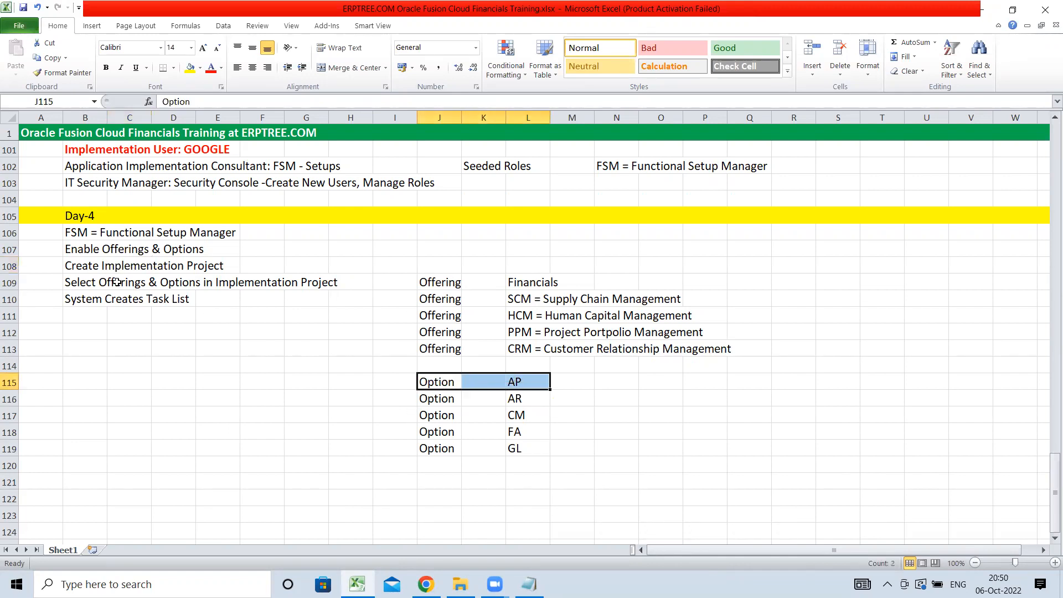
left_click_drag(102, 278, 365, 284)
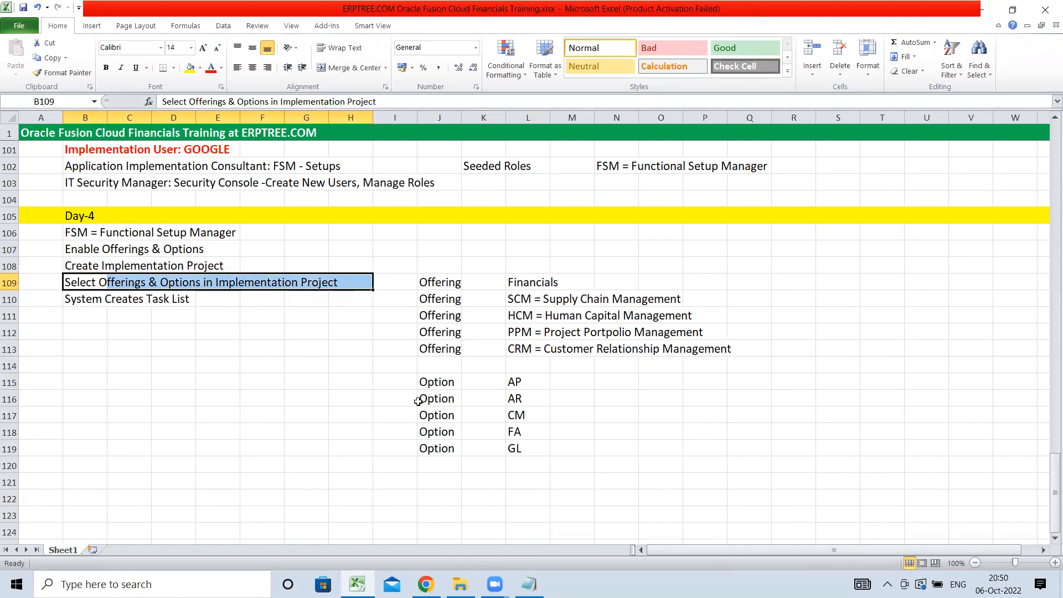
left_click_drag(439, 381, 515, 380)
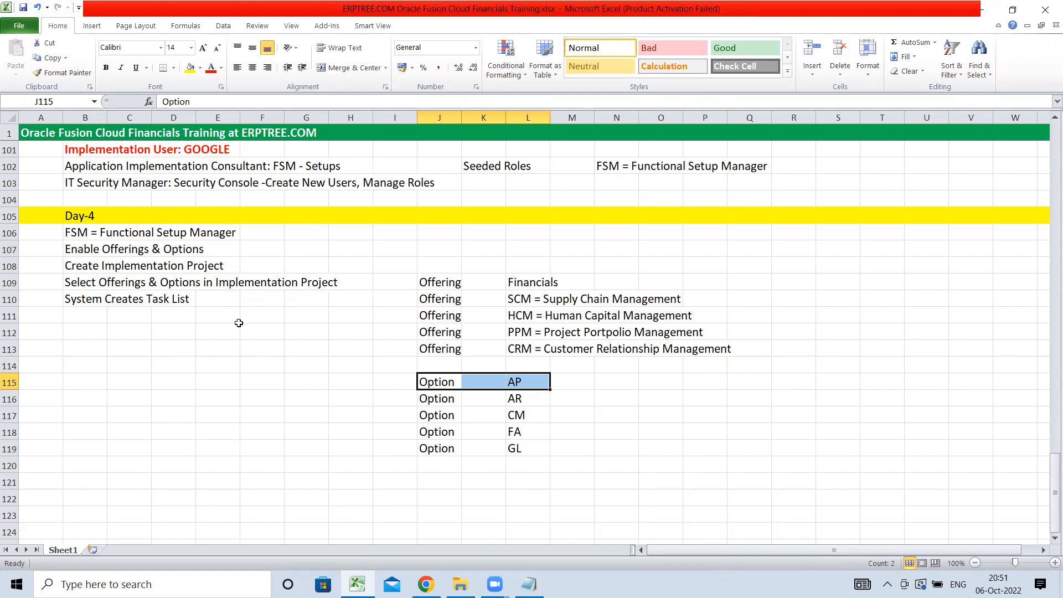
left_click_drag(431, 384, 521, 383)
left_click(183, 382)
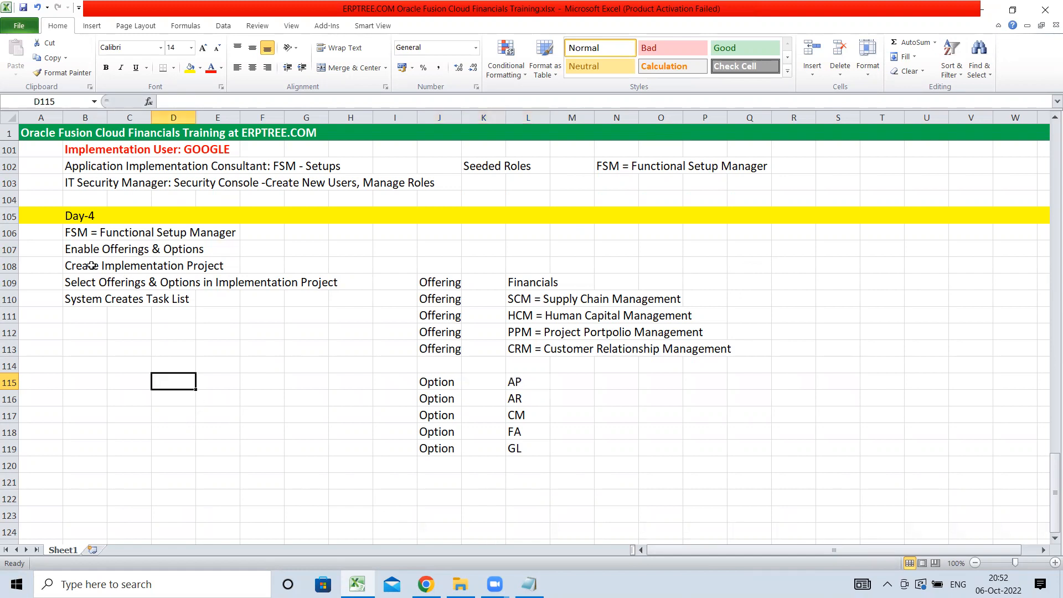
left_click_drag(75, 251, 203, 246)
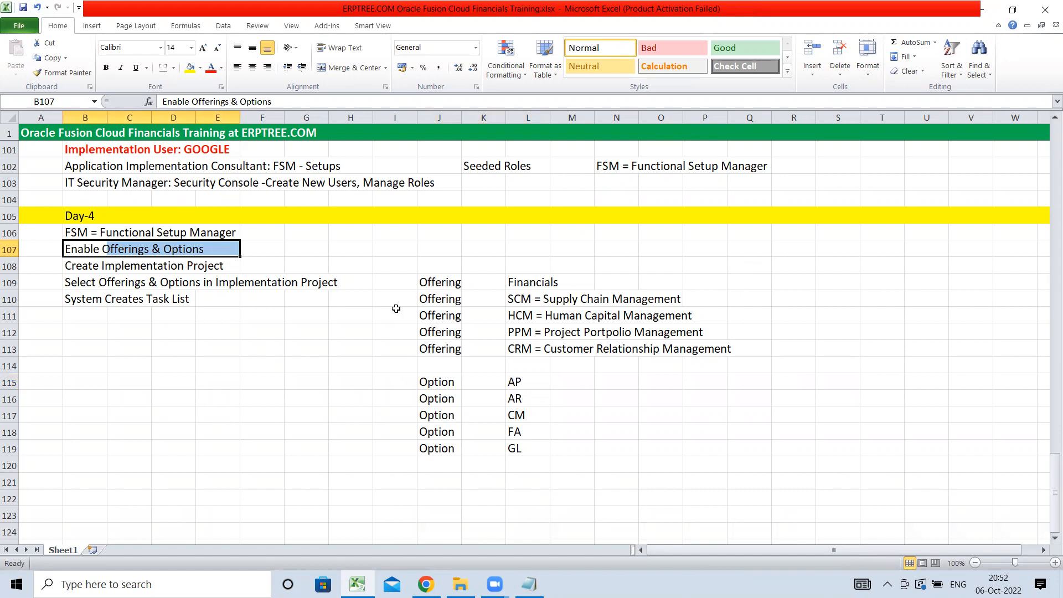
- Switch to Chrome, reload the Oracle Applications Cloud sign-in page from its bookmark, and sign in as GOOGLE with the account password
left_click(426, 584)
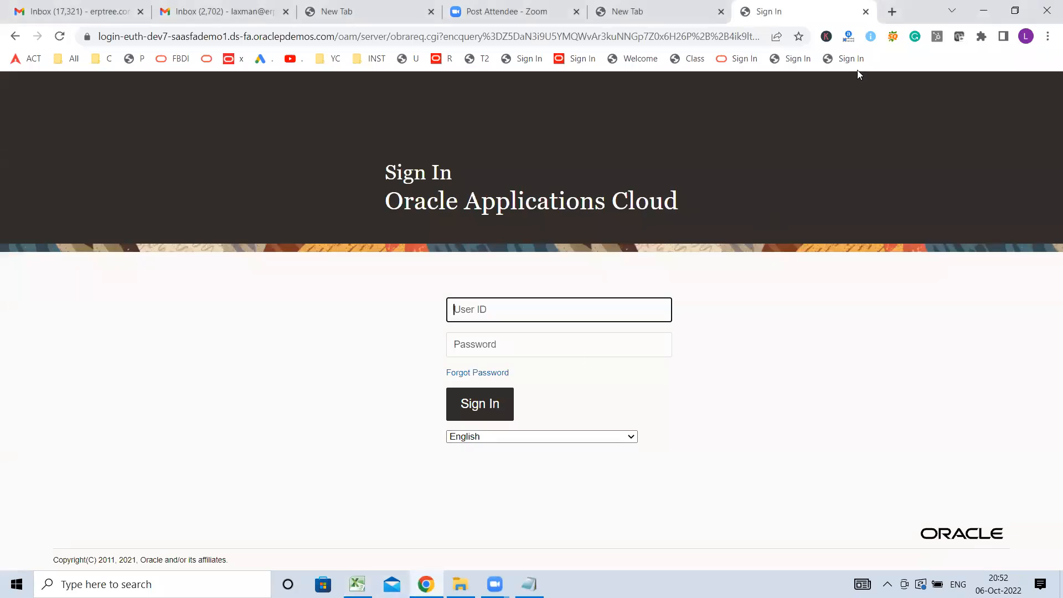
left_click(846, 59)
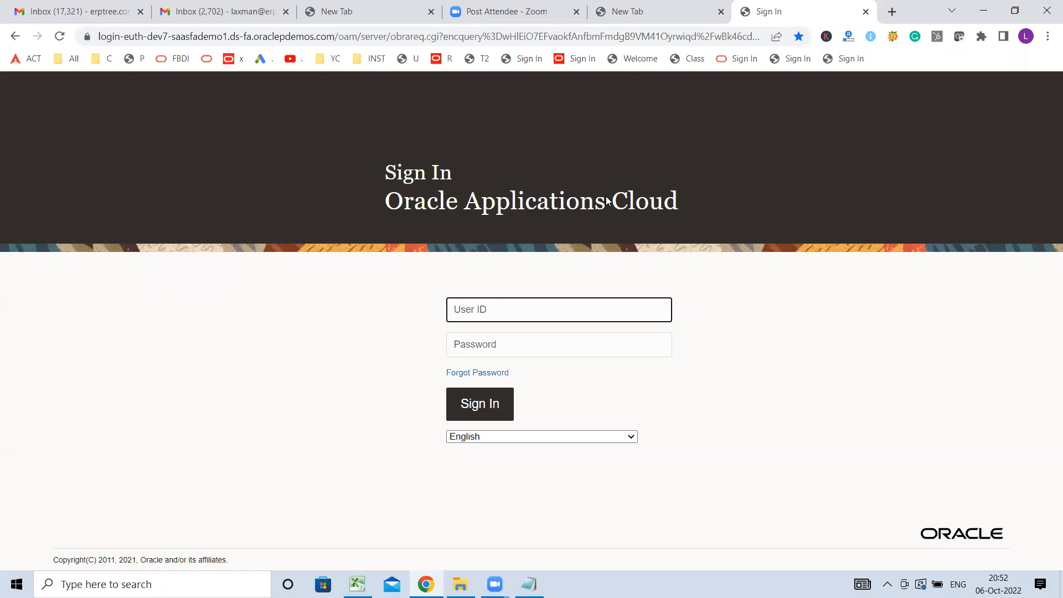
type("GOOGLE")
key("Tab")
type("•••••••")
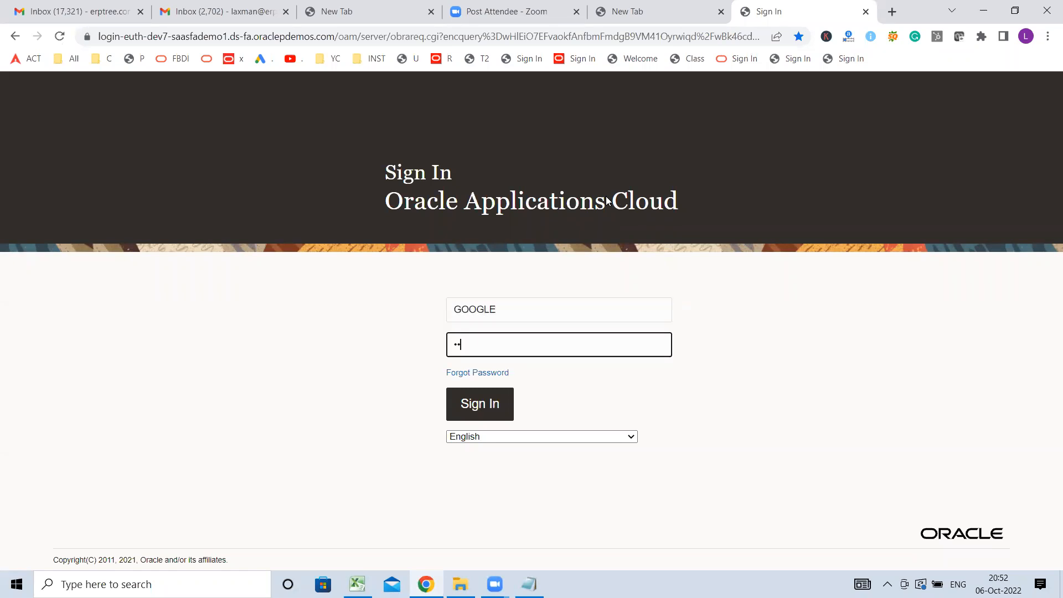
type("•")
left_click(465, 407)
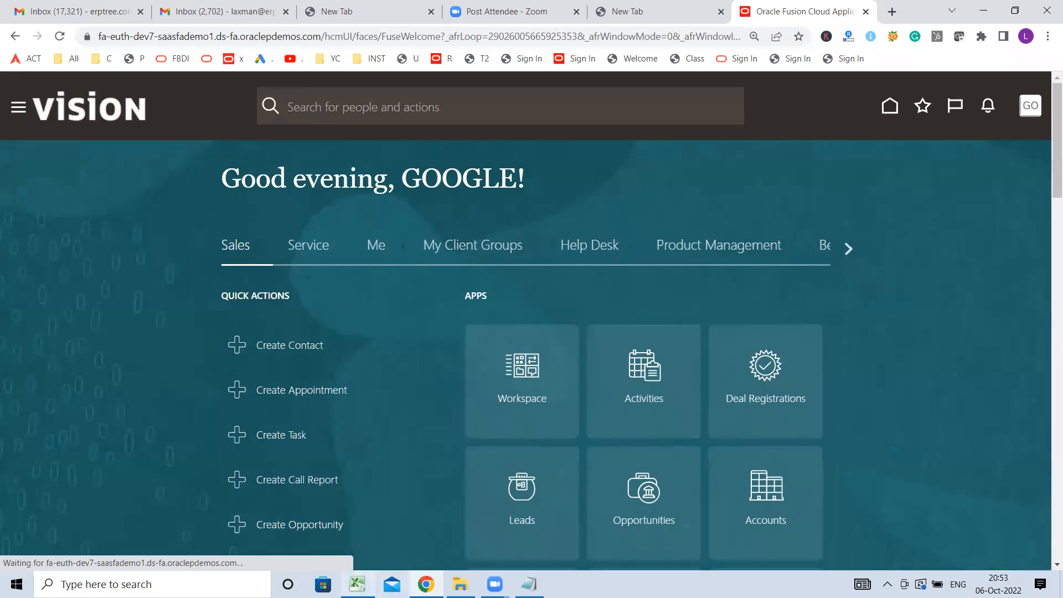
- Switch to the Excel workbook and review the Enable Offerings & Options note, the offering names in L109:L113 and the options in L115:L119
left_click(357, 584)
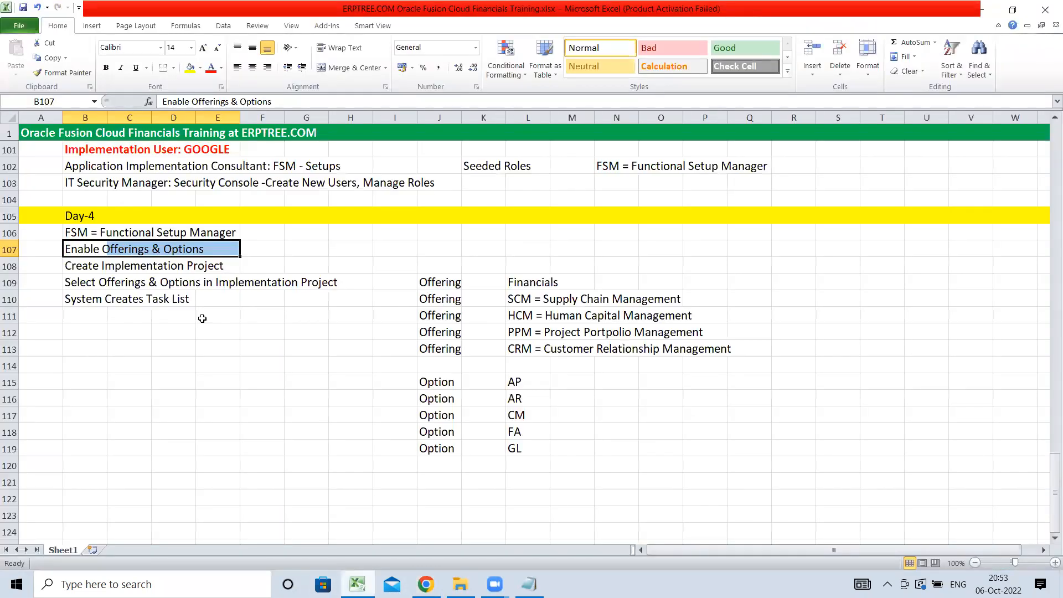
left_click_drag(74, 250, 206, 245)
left_click(547, 283)
left_click_drag(548, 283, 720, 350)
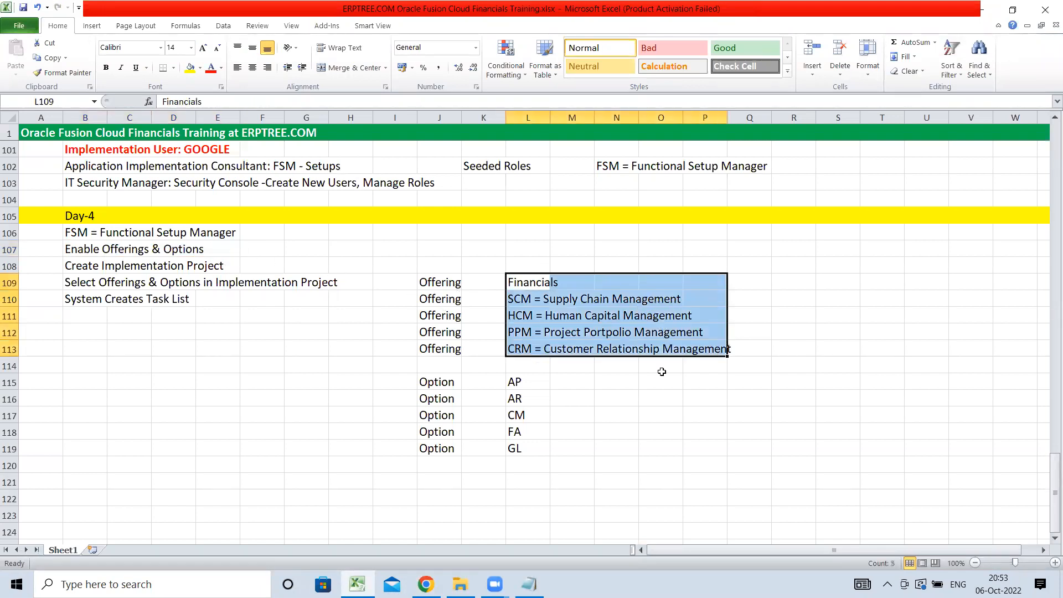
left_click_drag(520, 382, 541, 449)
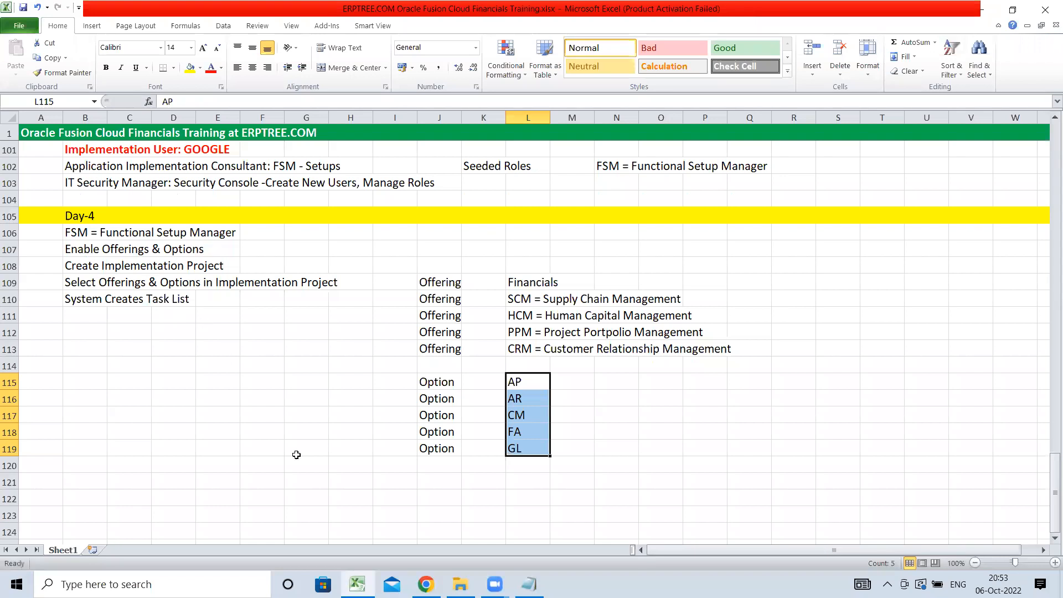
- Switch back to Chrome, open Setup and Maintenance, and go to the Offerings page to look through the available offerings
left_click(425, 584)
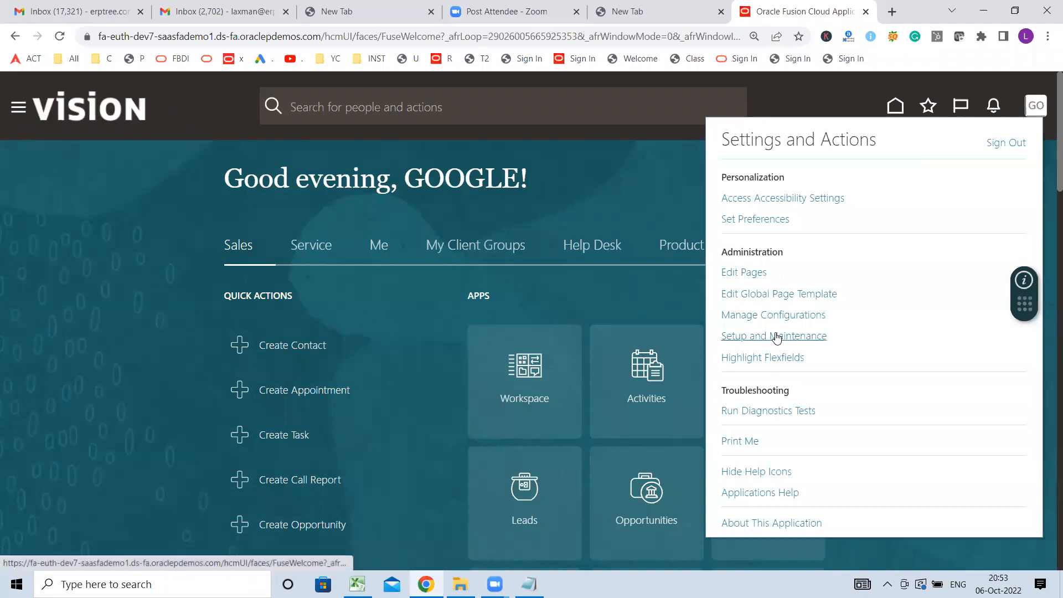
left_click(804, 338)
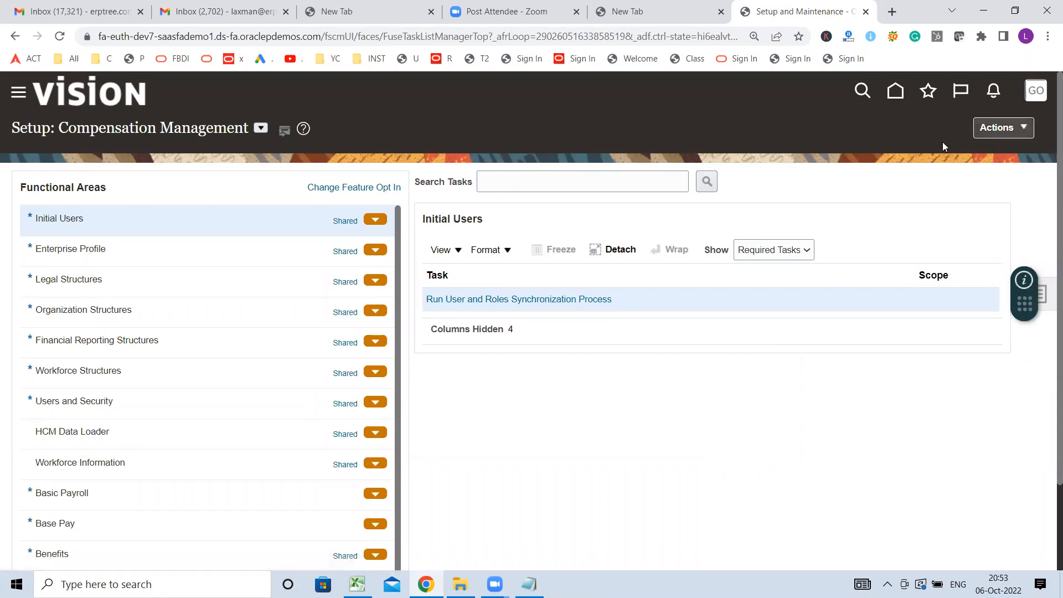
left_click(1024, 130)
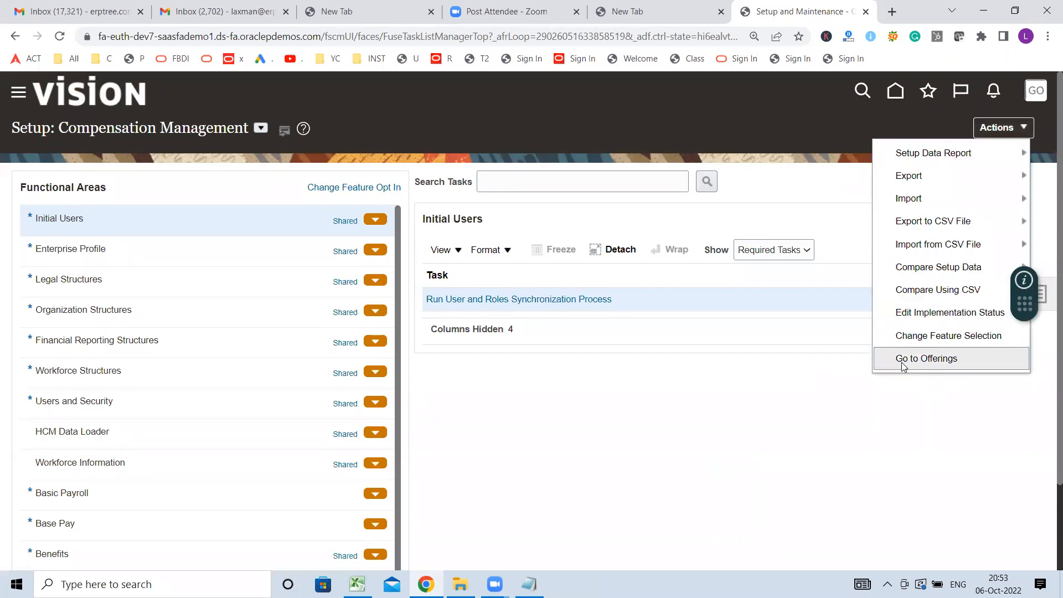
left_click(935, 363)
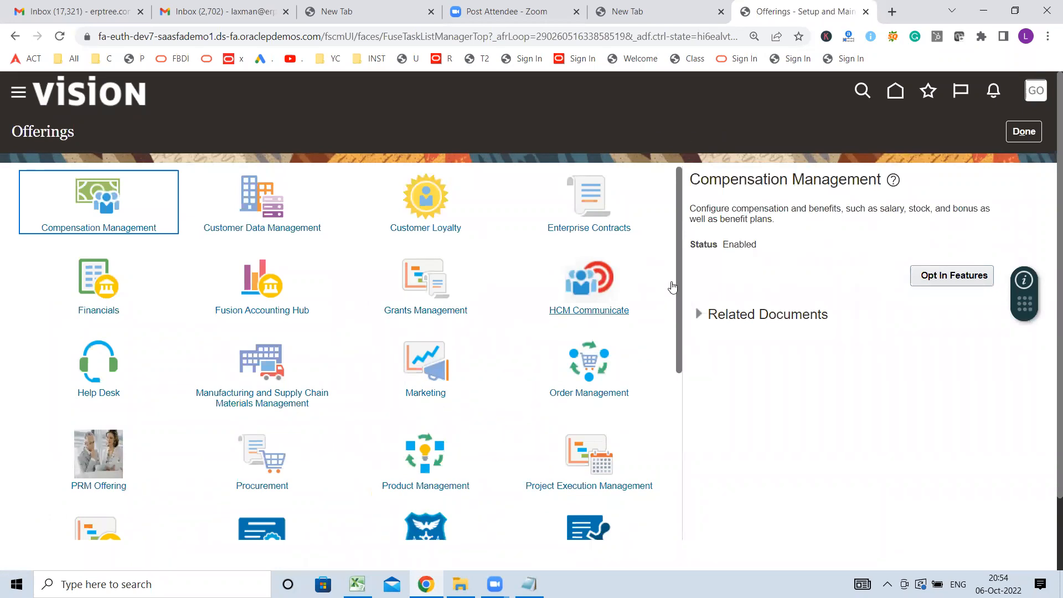
scroll(680, 255, "down", 2)
scroll(691, 338, "down", 4)
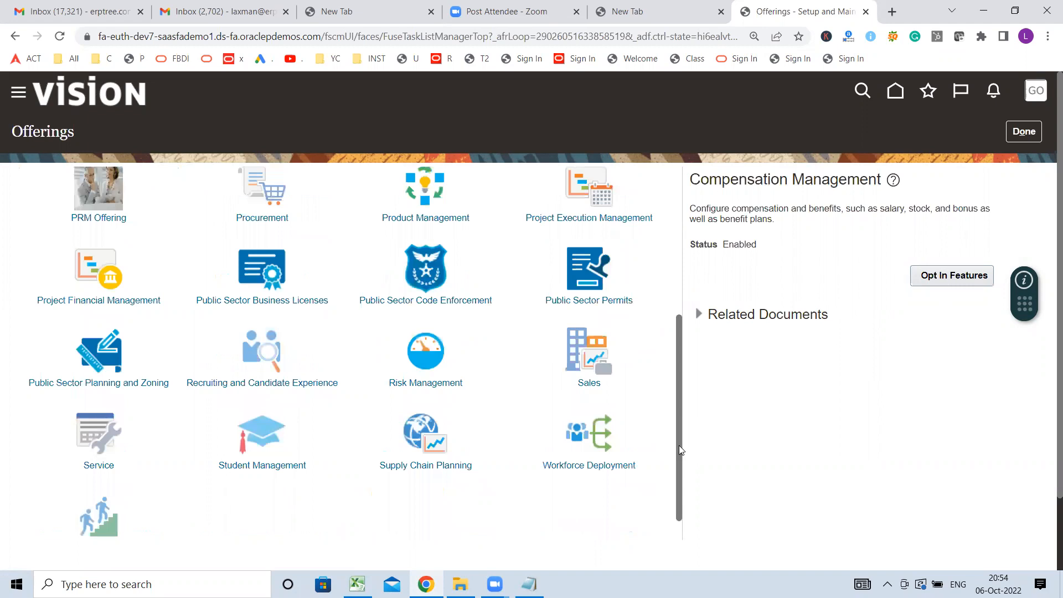
- Return to the start of the offerings list and select the Financials offering
scroll(671, 463, "up", 2)
left_click_drag(686, 266, 683, 244)
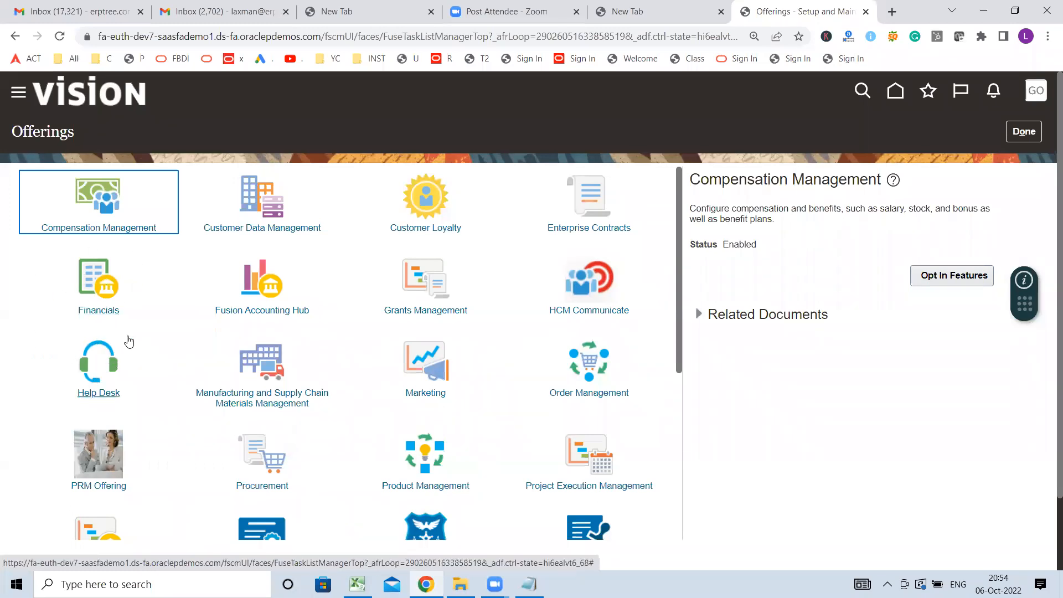
left_click(94, 284)
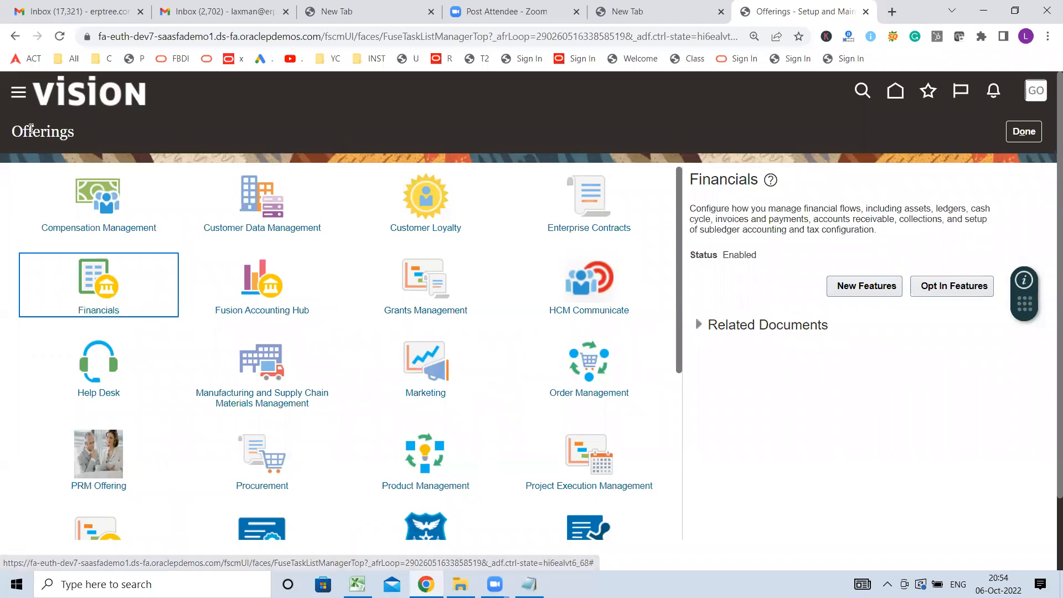
left_click_drag(11, 136, 74, 139)
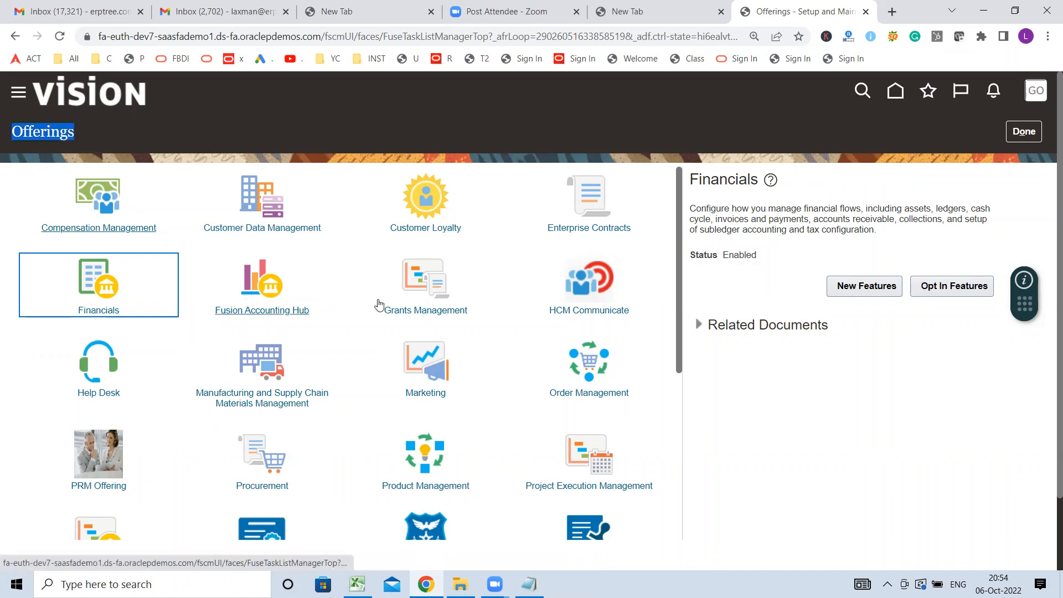
left_click(99, 282)
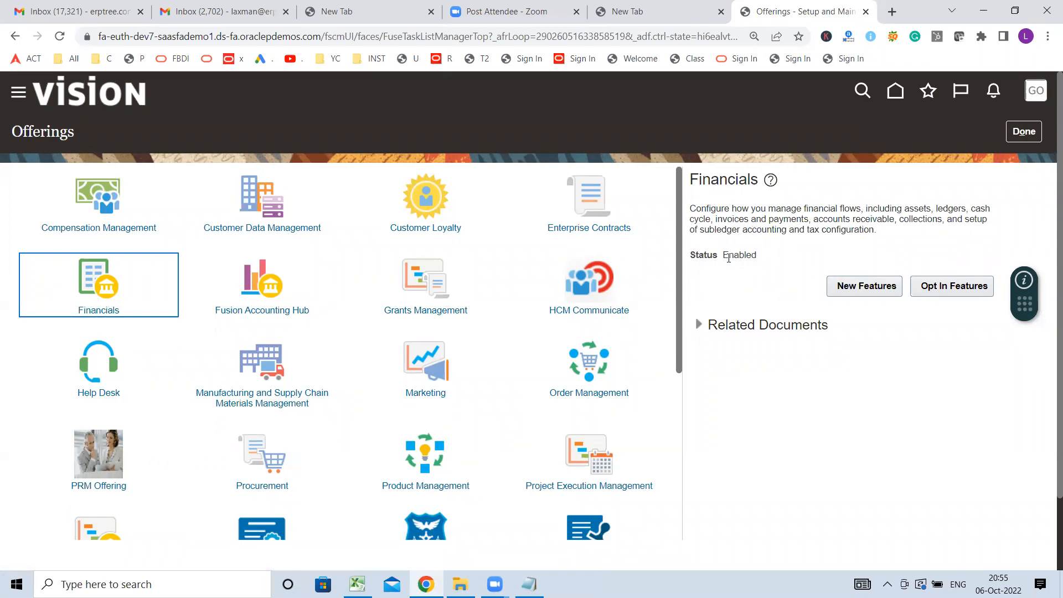
- Examine the Financials description for ledgers, cash cycle, invoices and payments, accounts receivable, collections and subledger accounting
double_click(731, 181)
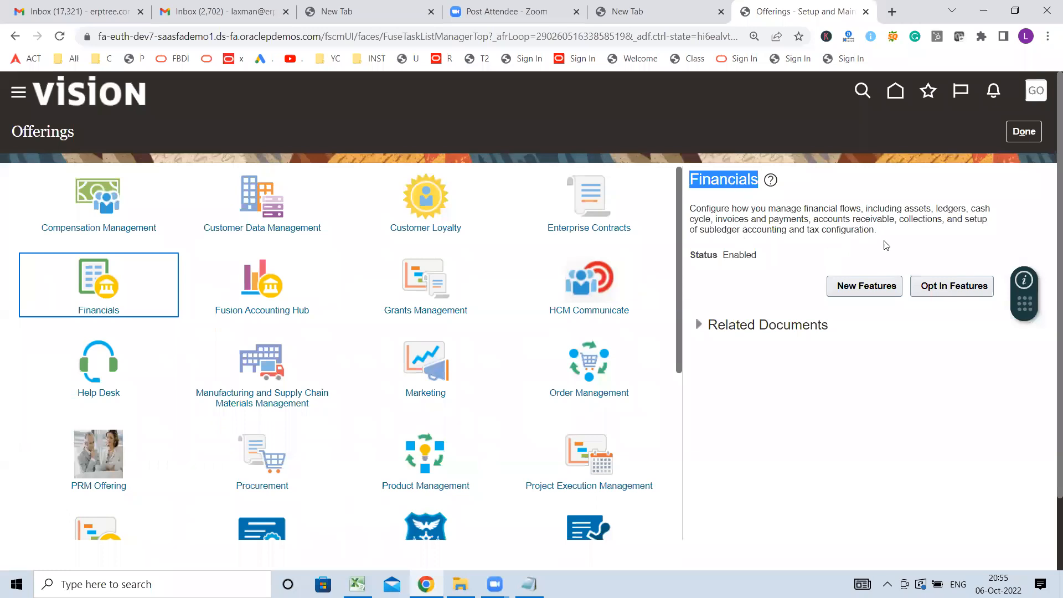
left_click_drag(909, 212, 967, 213)
left_click(906, 214)
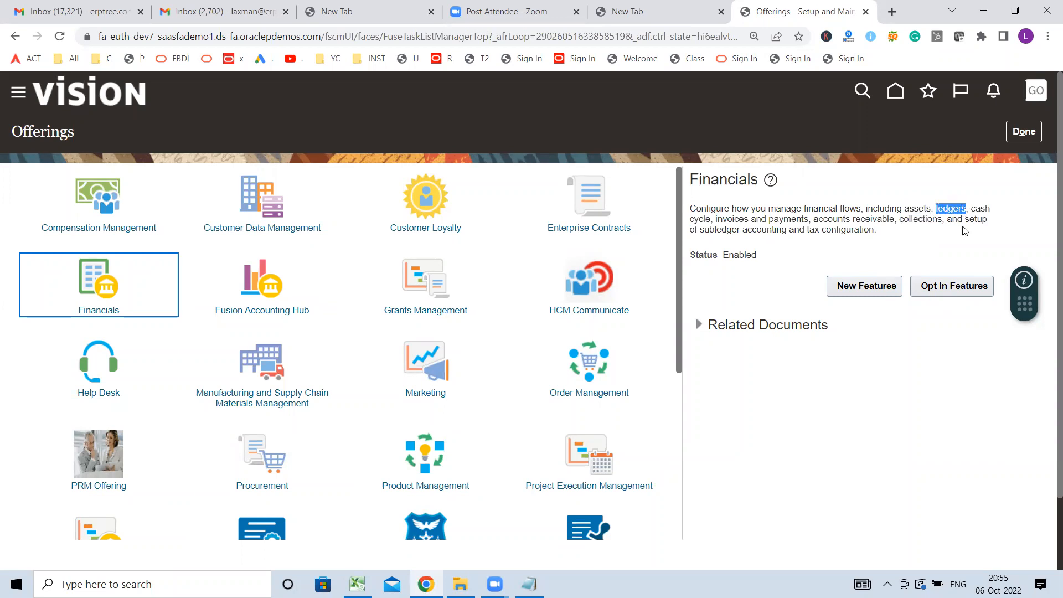
left_click_drag(976, 209, 715, 221)
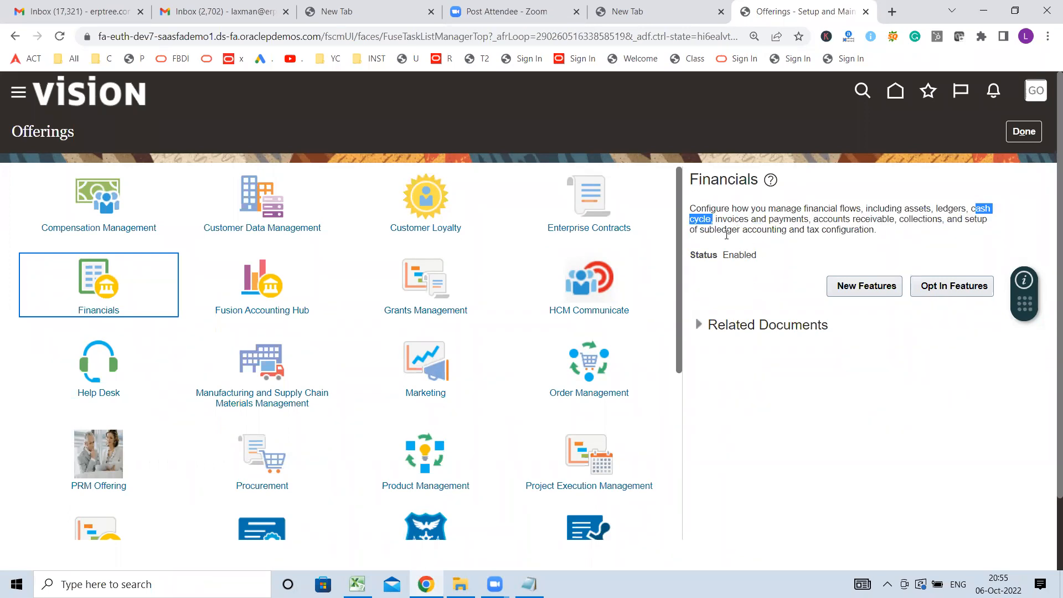
left_click_drag(715, 221, 809, 220)
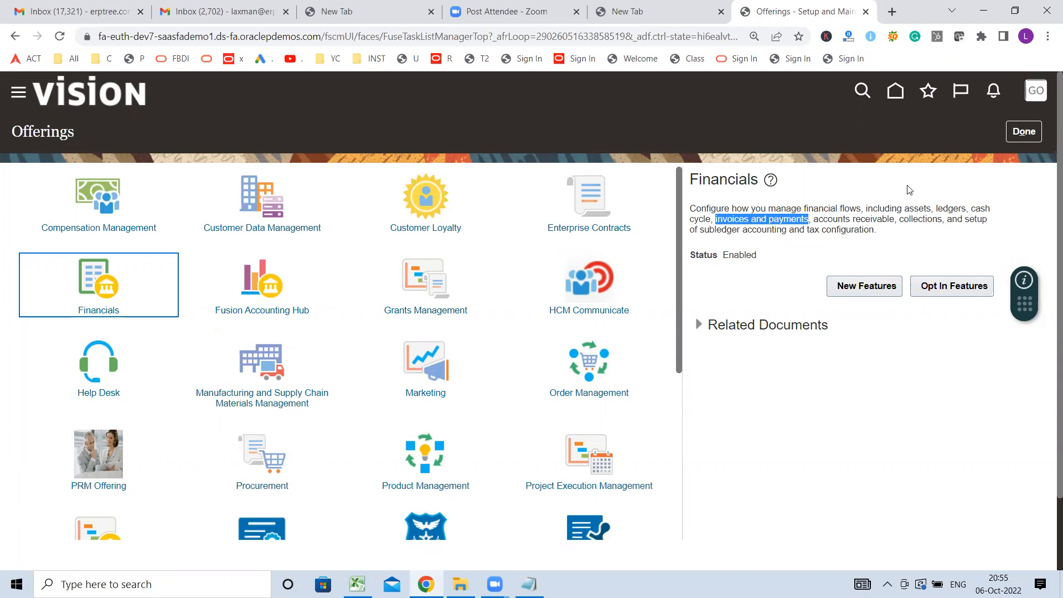
left_click(815, 219)
left_click(900, 222, "shift")
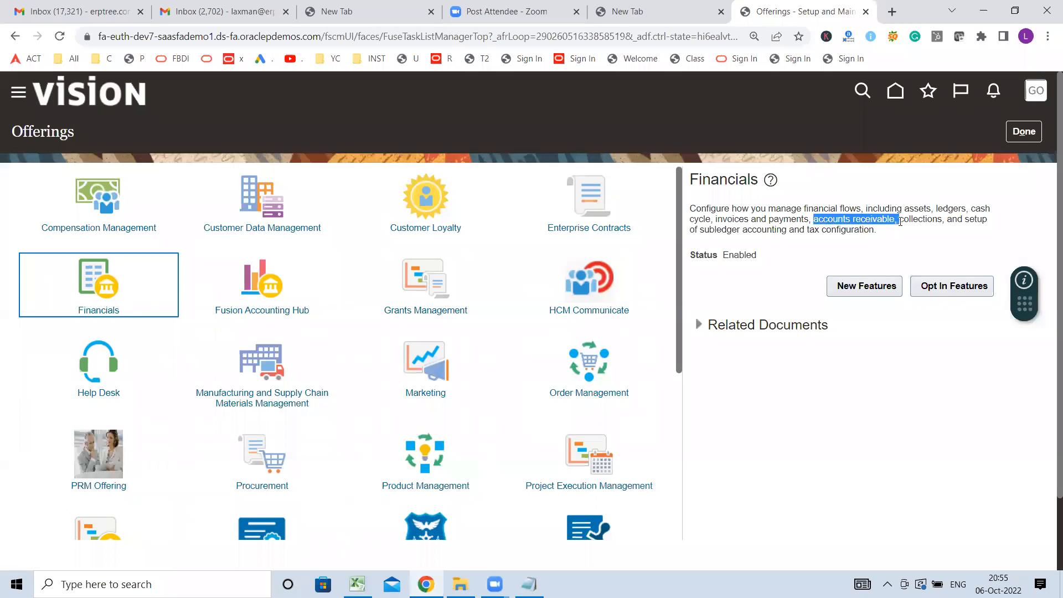
left_click(906, 219)
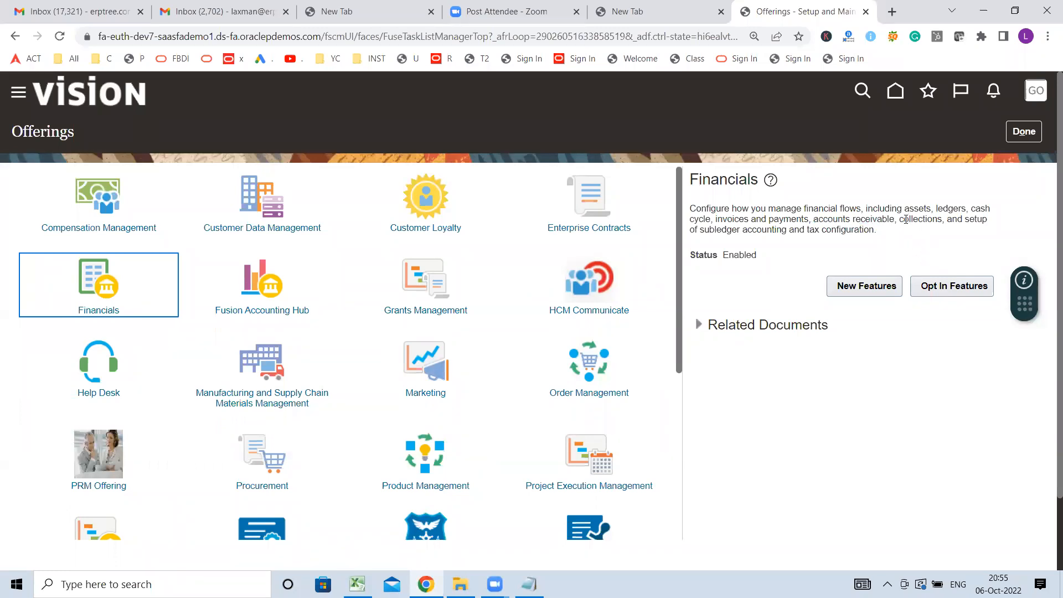
left_click_drag(900, 220, 944, 221)
left_click_drag(700, 230, 787, 237)
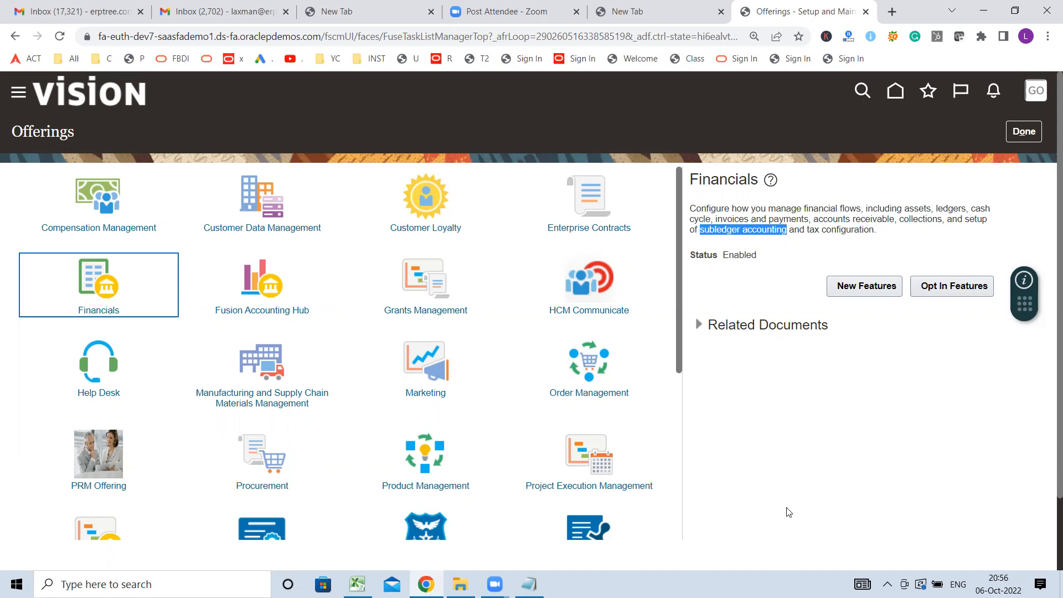
- Check the Financials offering's description and enablement status, and open its Opt In Features page
left_click(104, 272)
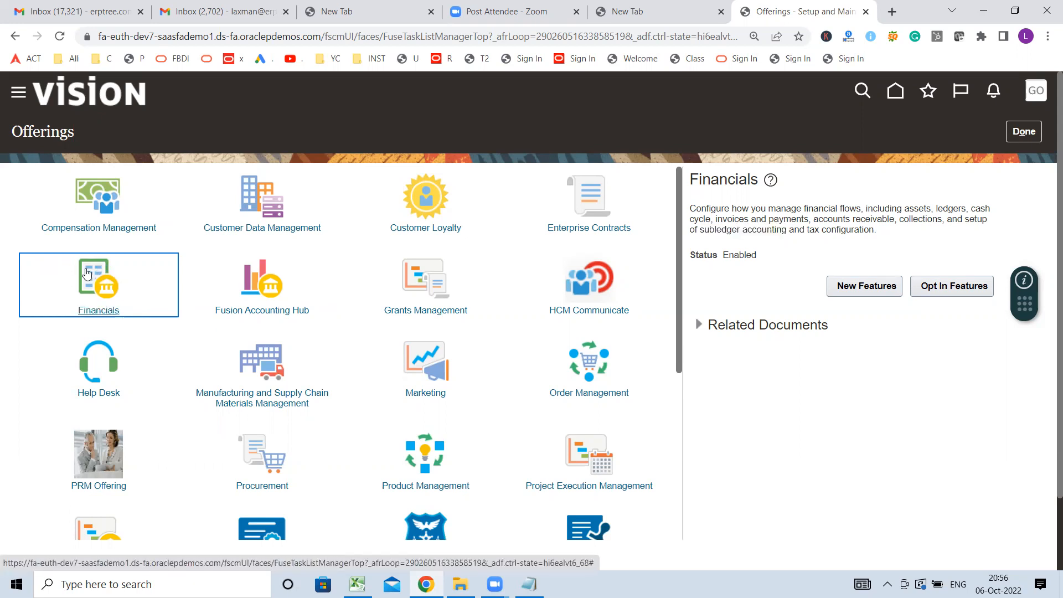
triple_click(785, 226)
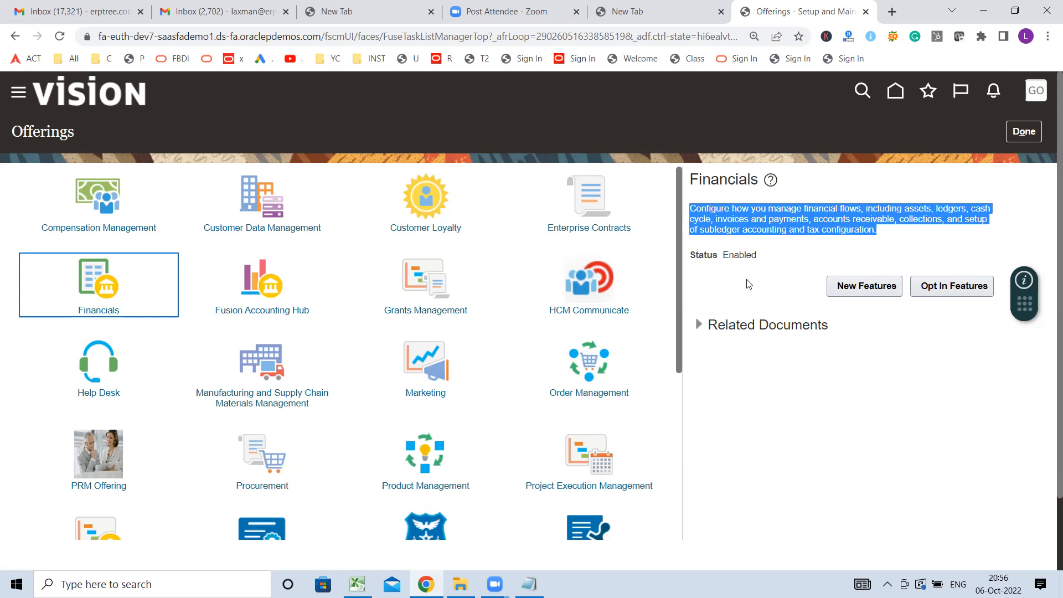
double_click(709, 256)
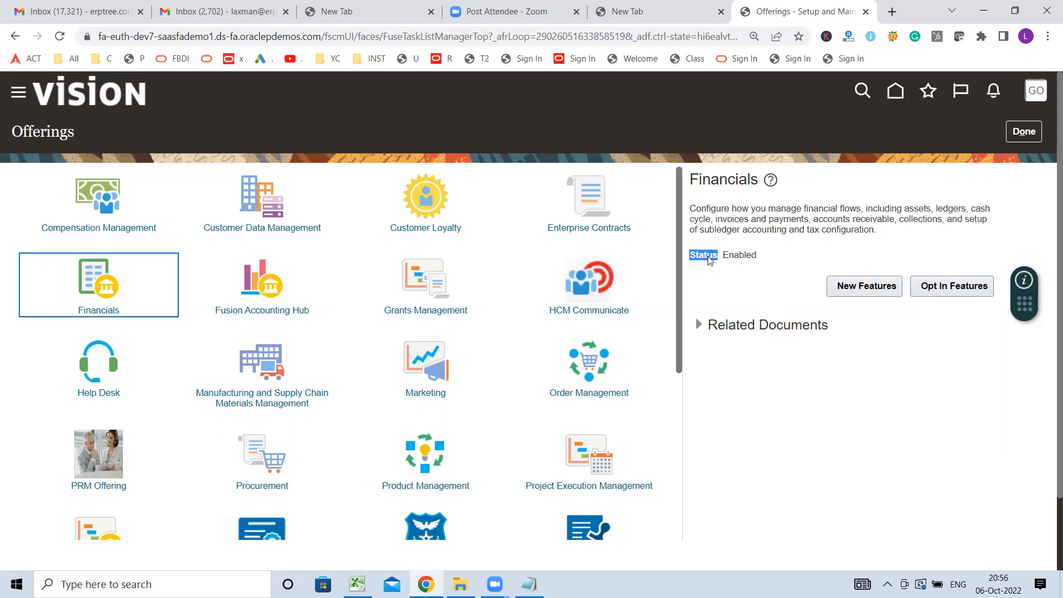
double_click(750, 255)
double_click(743, 257)
left_click(949, 286)
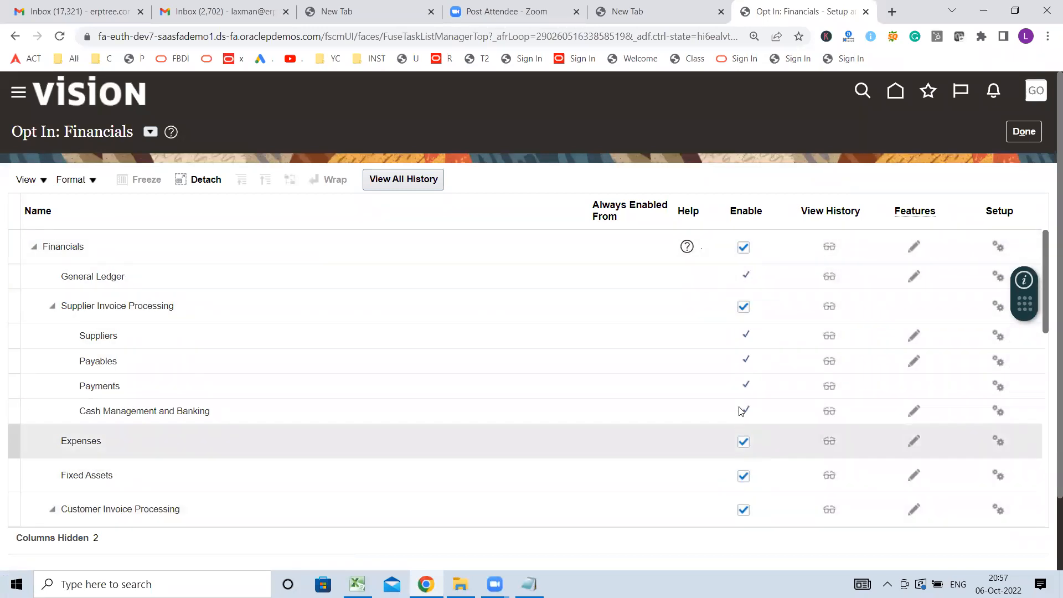
- Opt out of the Financials offering, accepting the loss of its functionality, and disable Supplier Invoice Processing
left_click(744, 249)
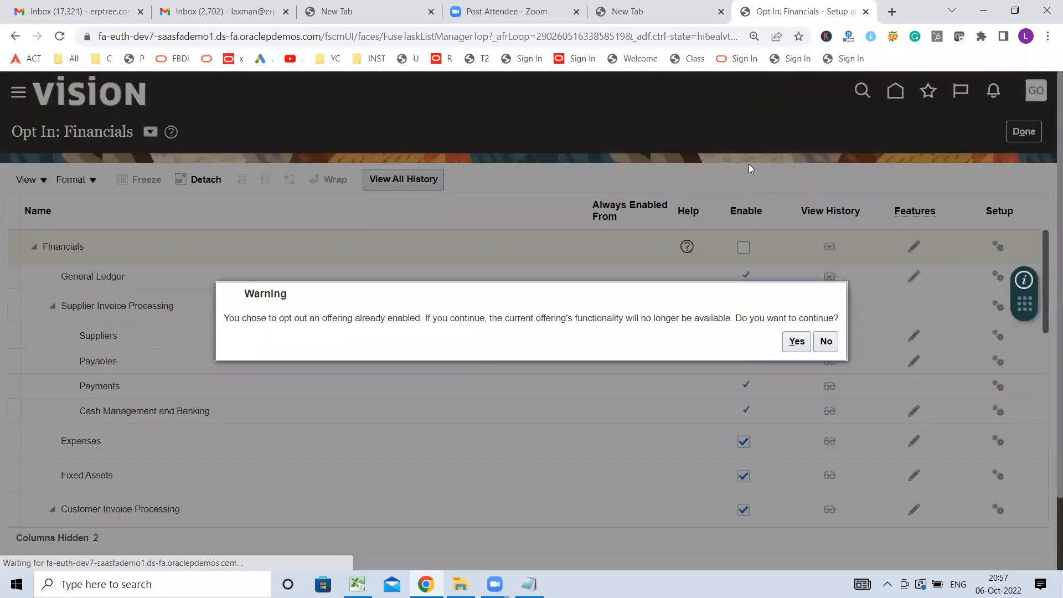
left_click(785, 350)
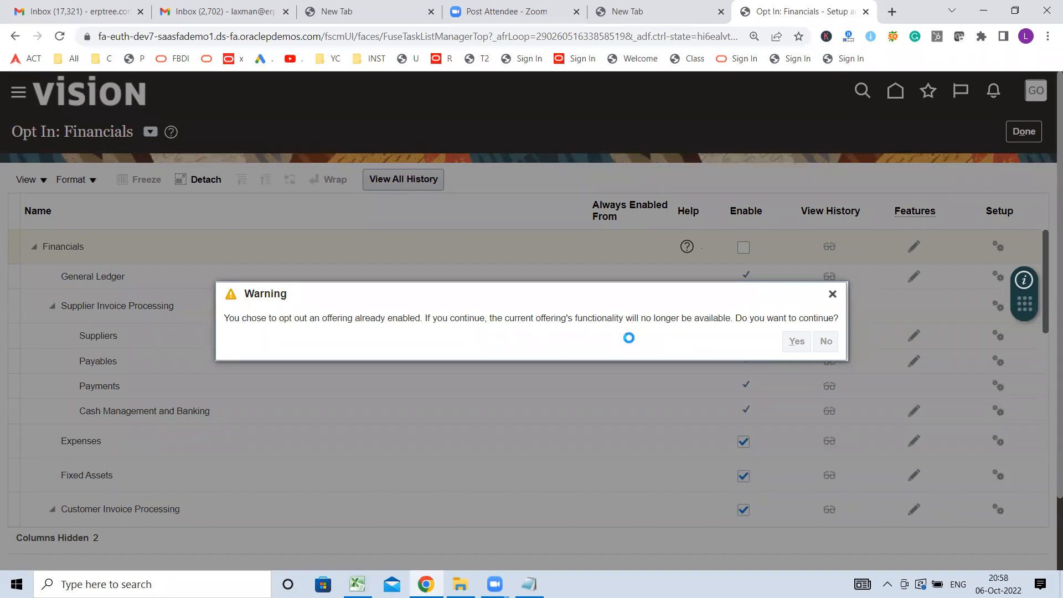
scroll(649, 311, "down", 3)
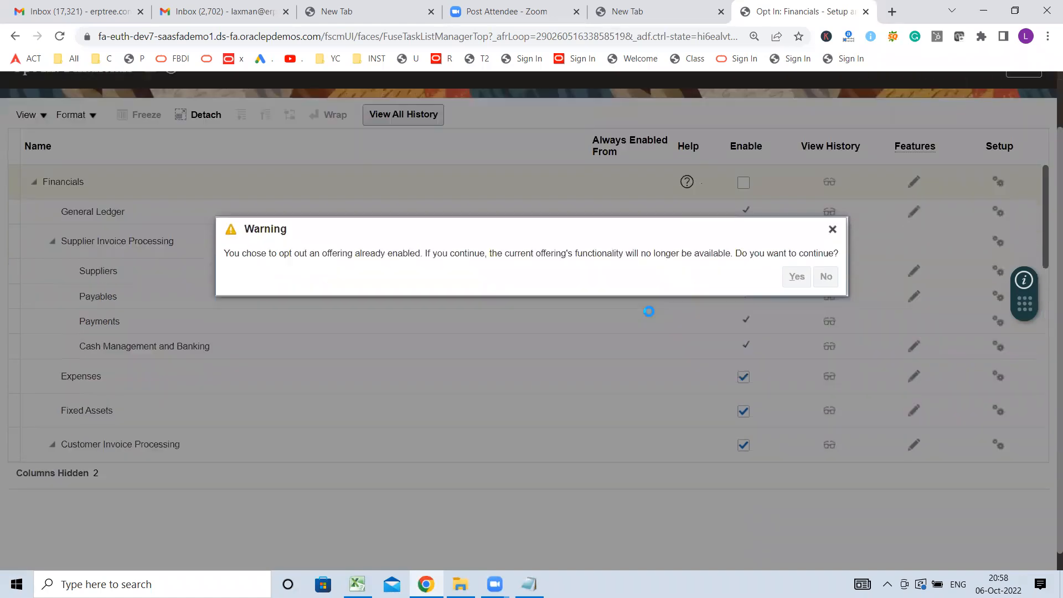
scroll(448, 308, "up", 2)
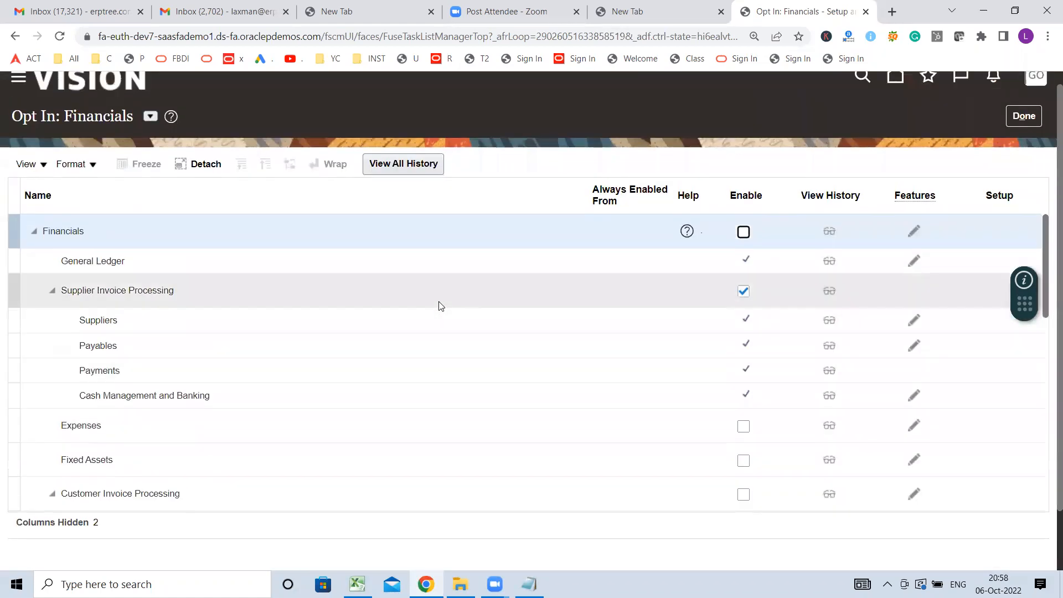
left_click(743, 292)
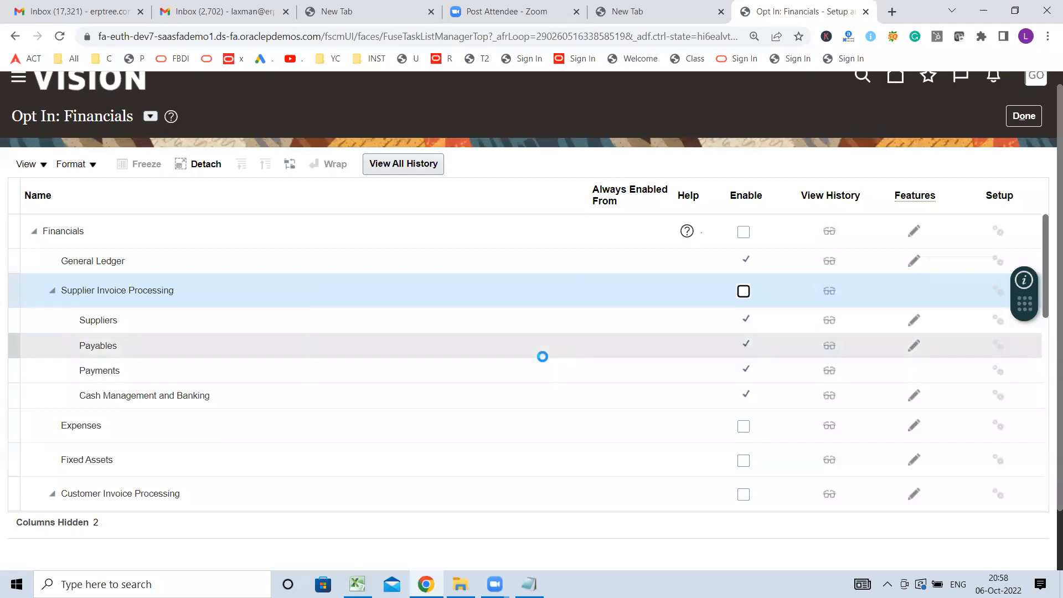
scroll(332, 277, "down", 1)
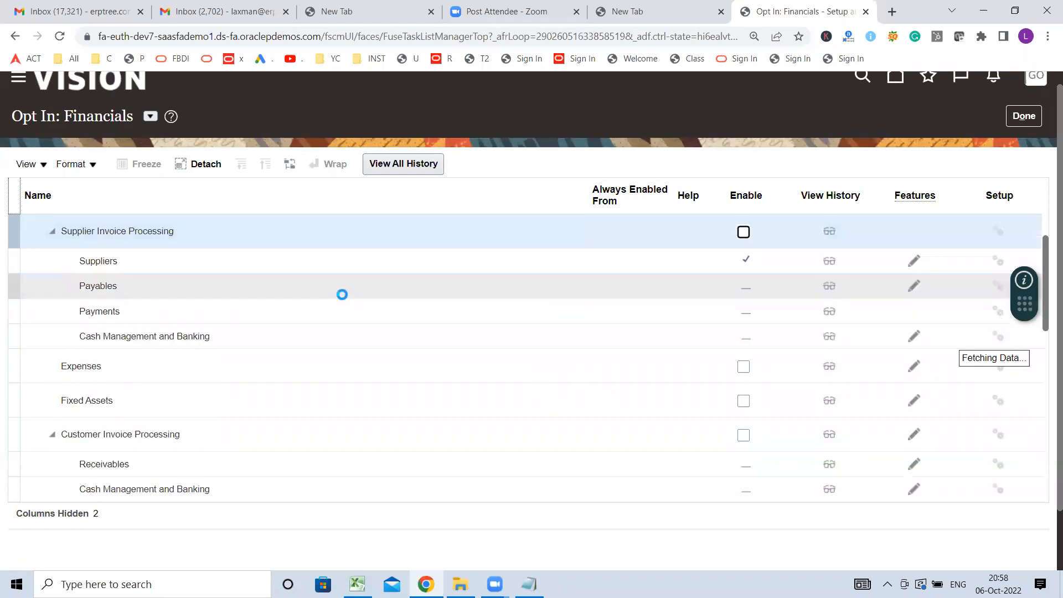
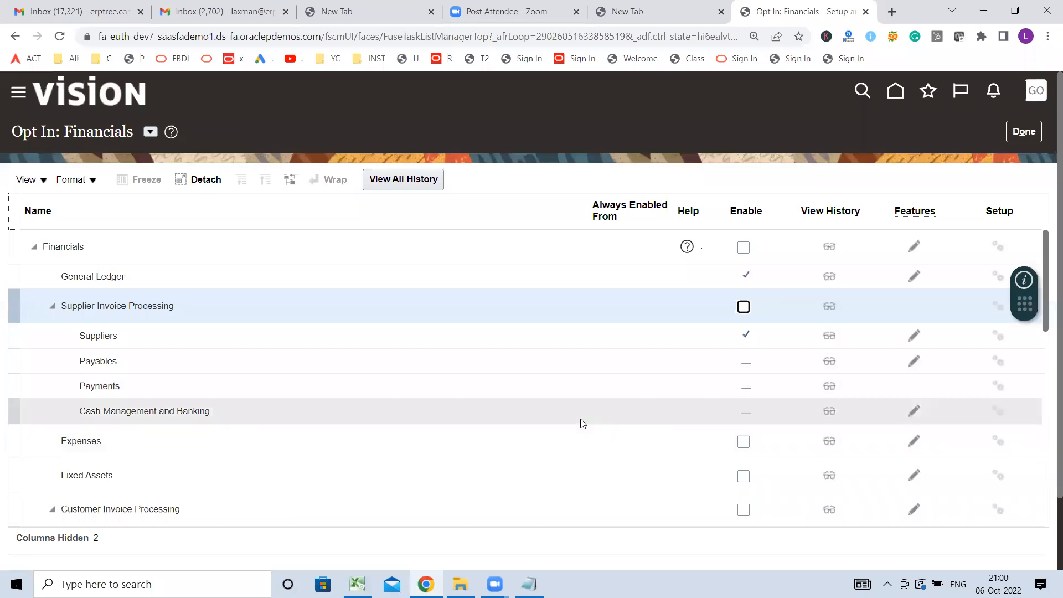
- Enable the Financials offering again together with its Supplier Invoice Processing option
left_click(743, 247)
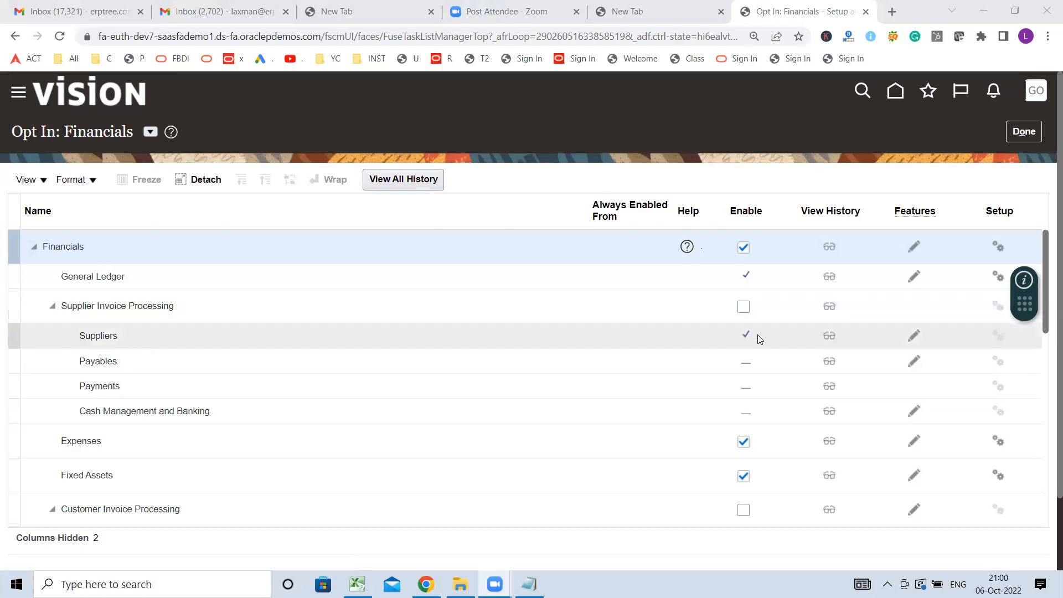
left_click(744, 308)
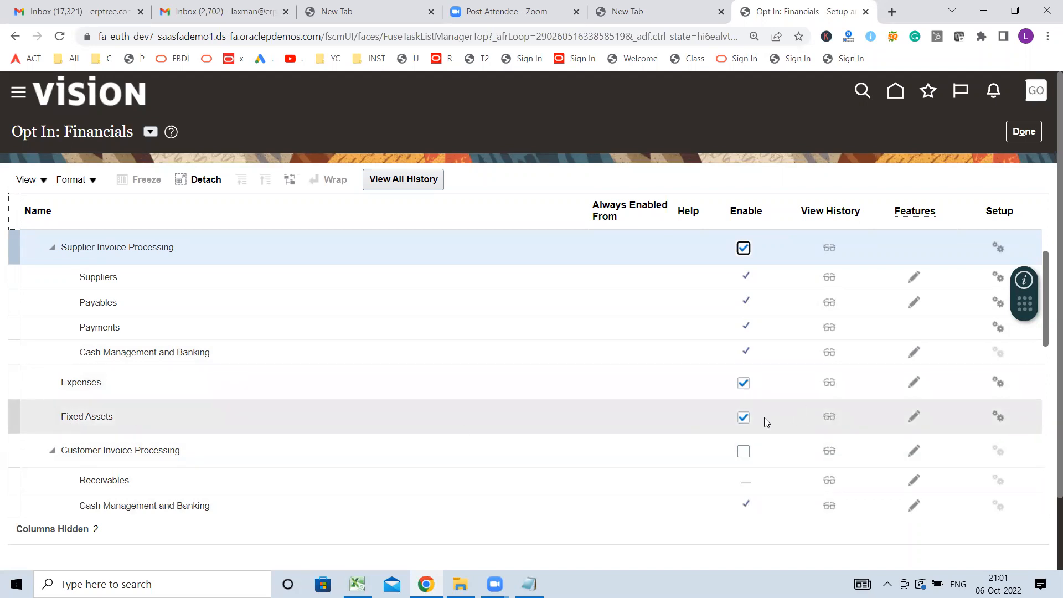
- Disable the Fixed Assets option, look over the neighbouring options, and enable Fixed Assets again
left_click(742, 419)
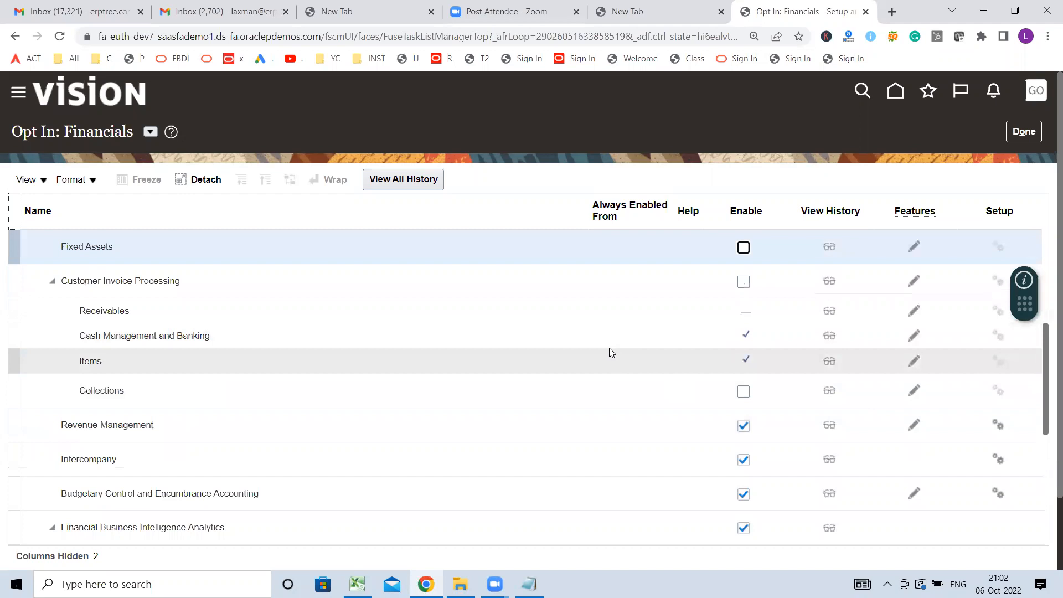
scroll(609, 330, "down", 3)
scroll(575, 327, "up", 2)
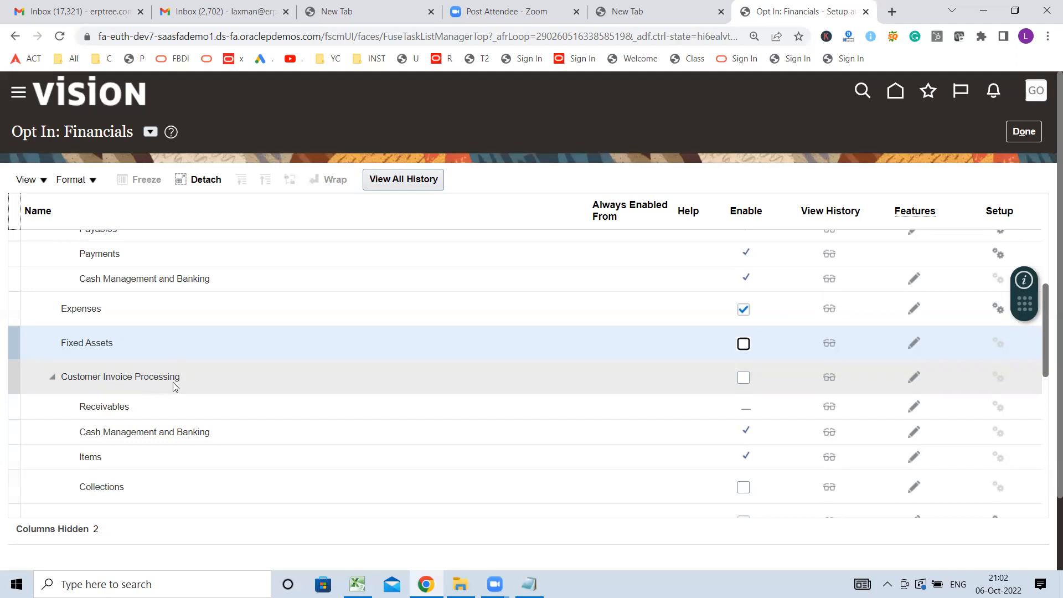
left_click(745, 346)
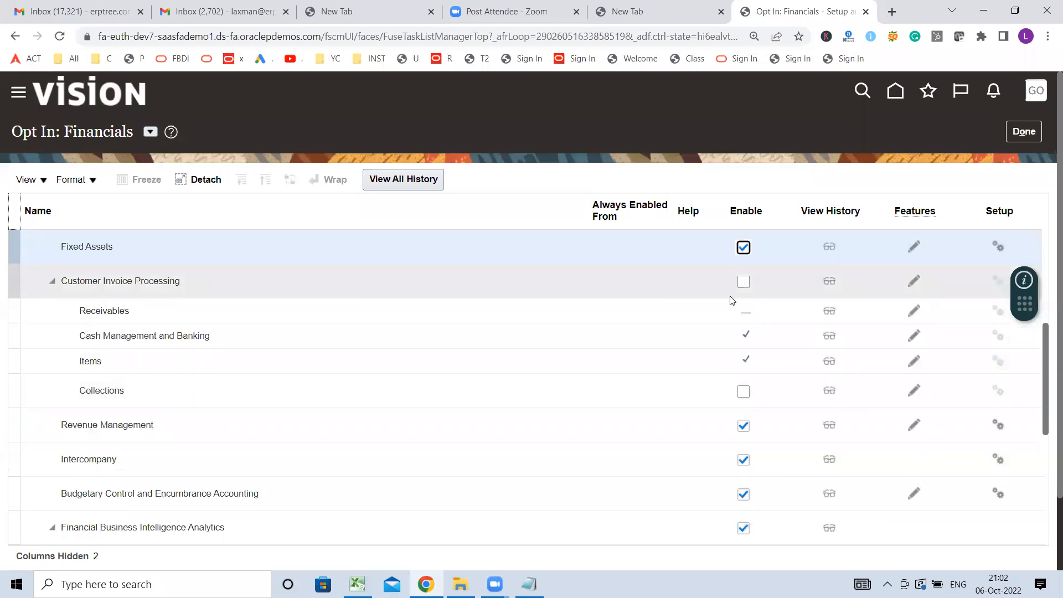
- Enable Customer Invoice Processing and look through the remaining Financials options, including Intercompany and Financial Business Intelligence Analytics
left_click(743, 281)
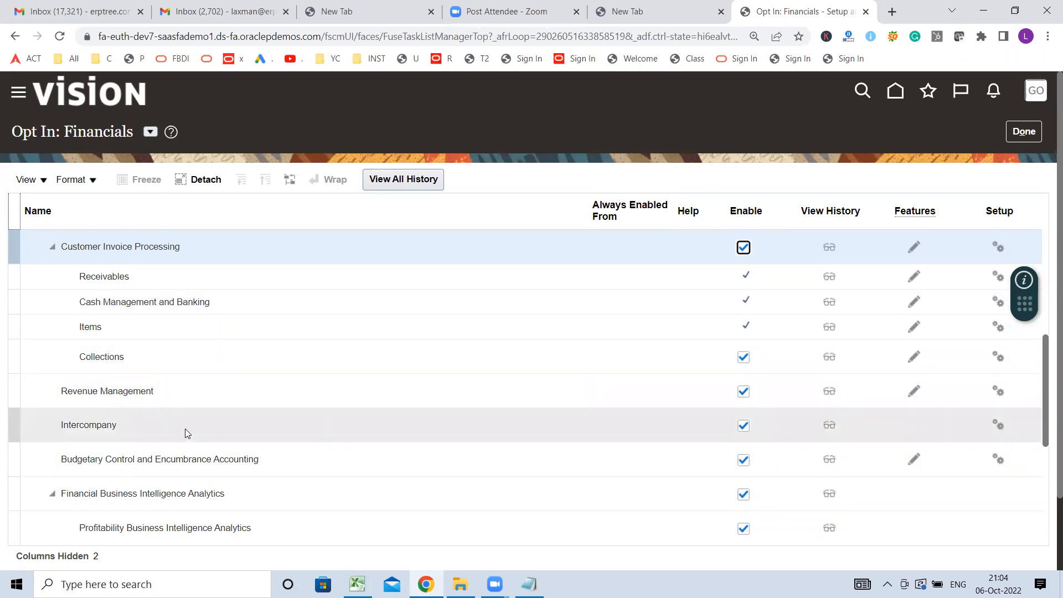
scroll(189, 426, "down", 5)
scroll(199, 333, "up", 3)
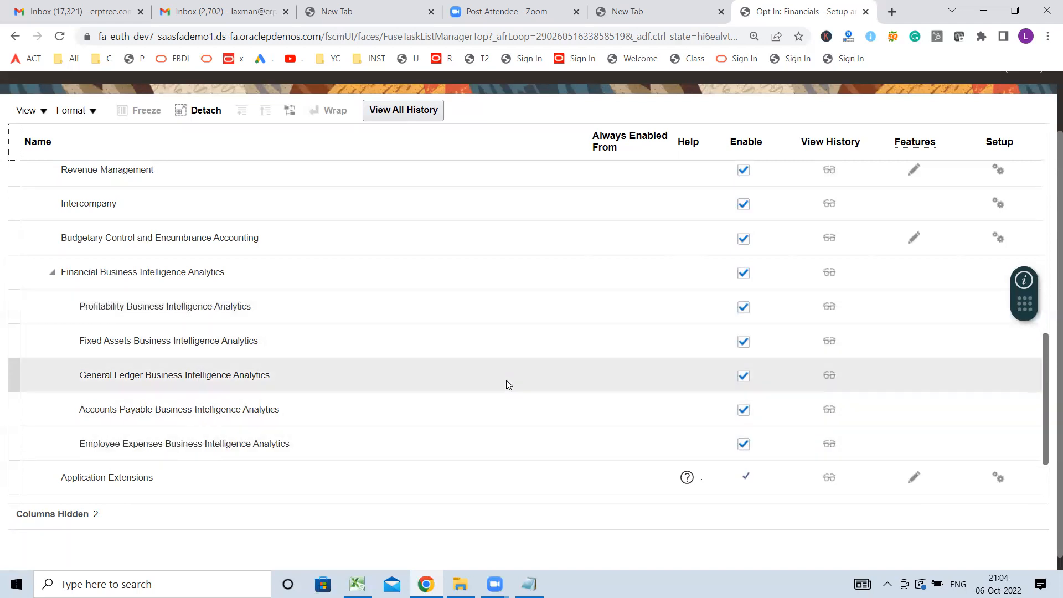
scroll(506, 380, "up", 3)
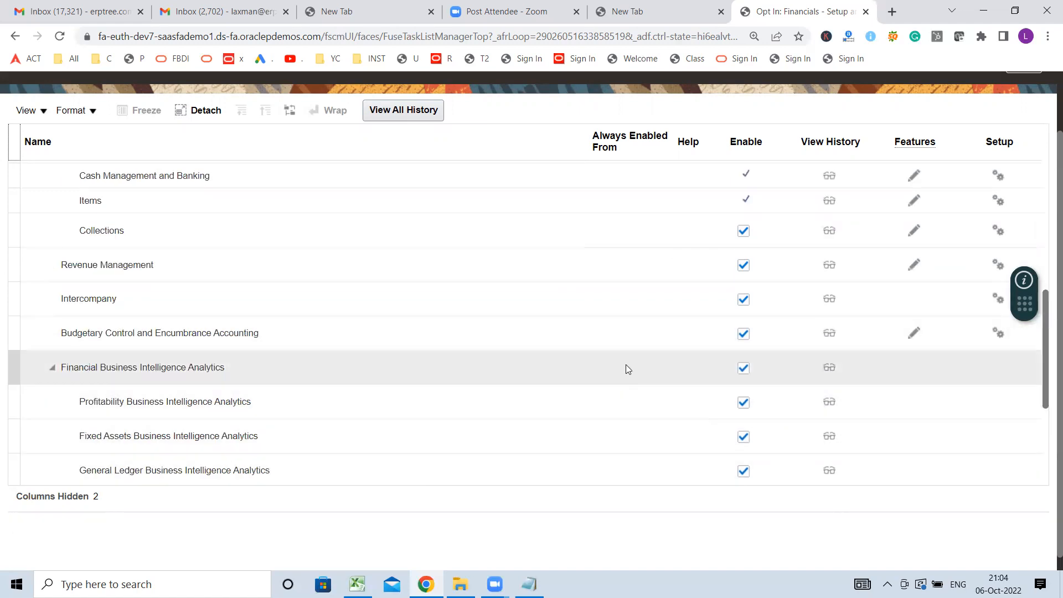
scroll(609, 366, "up", 10)
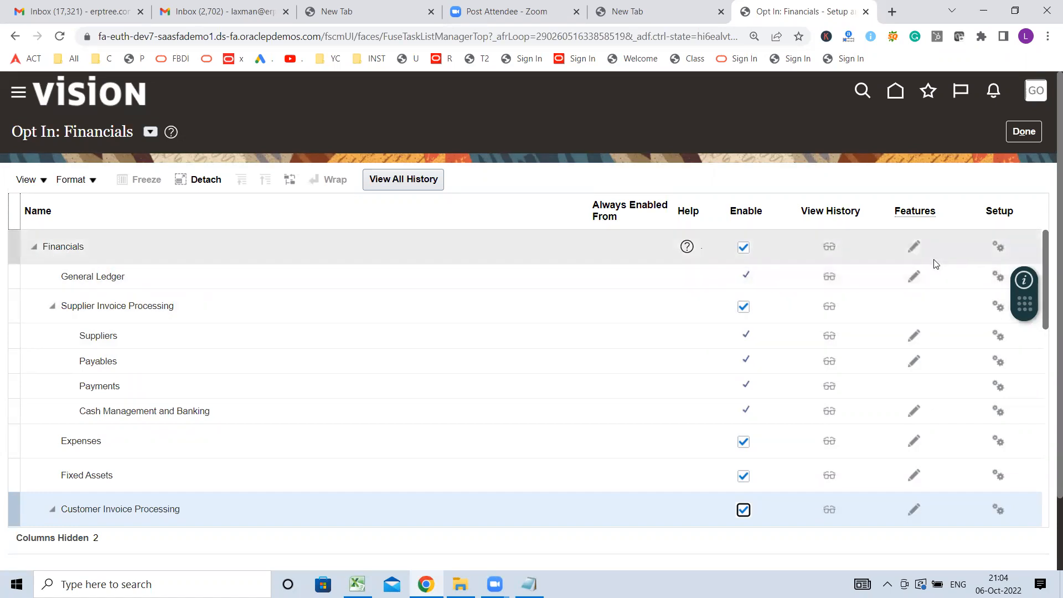
- View the feature list of the Financials offering, and return to the Offerings page
left_click(914, 246)
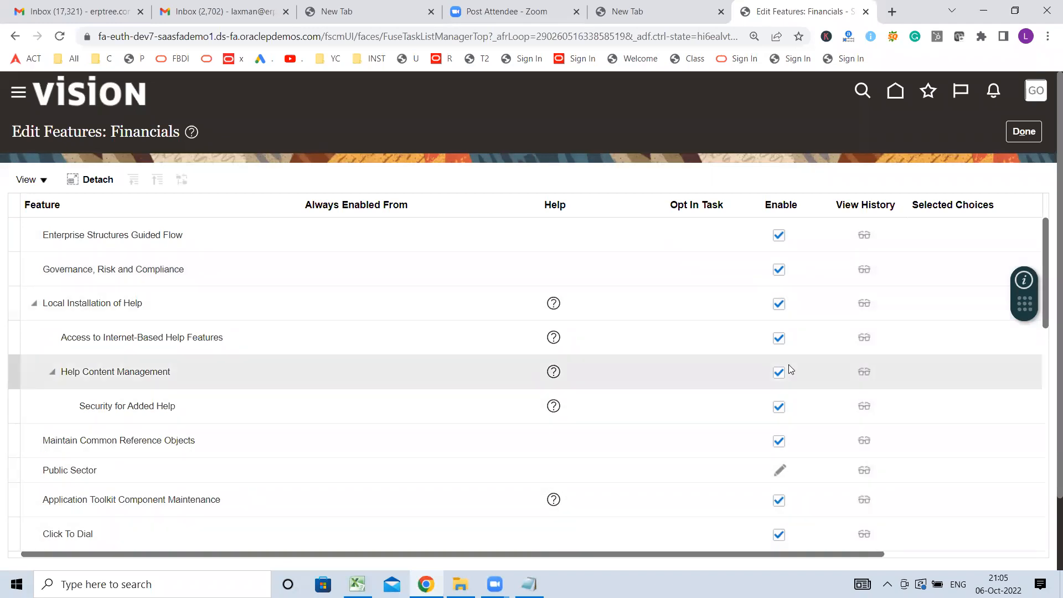
left_click(1024, 132)
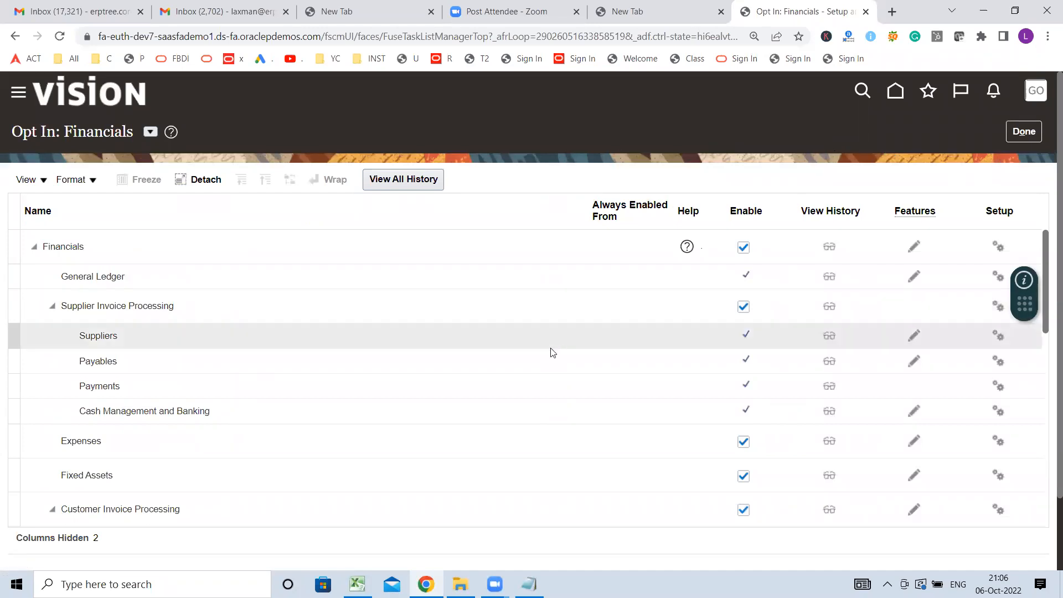
left_click(1023, 133)
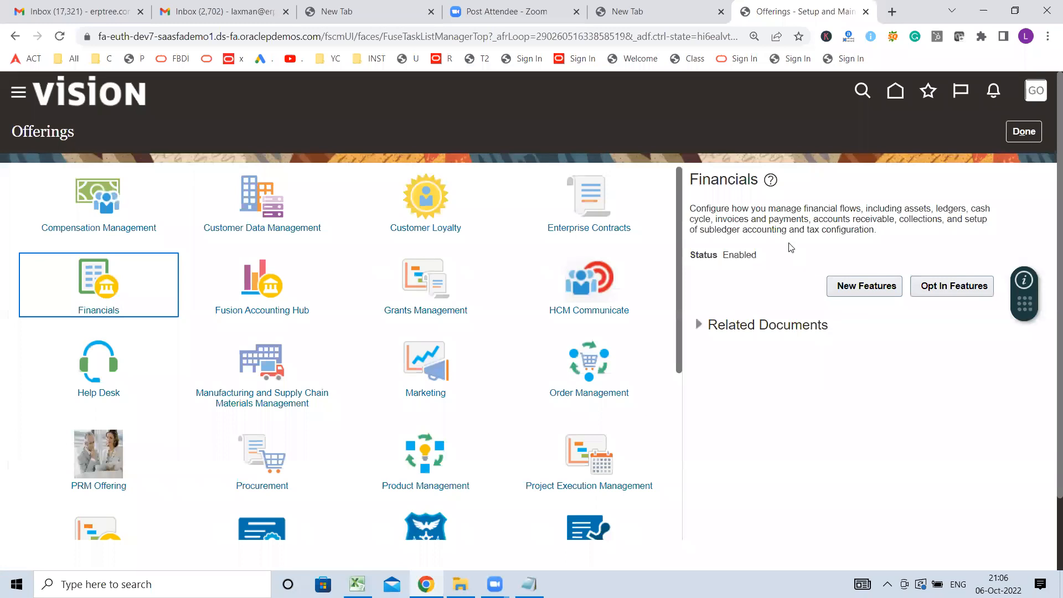
scroll(867, 327, "down", 1)
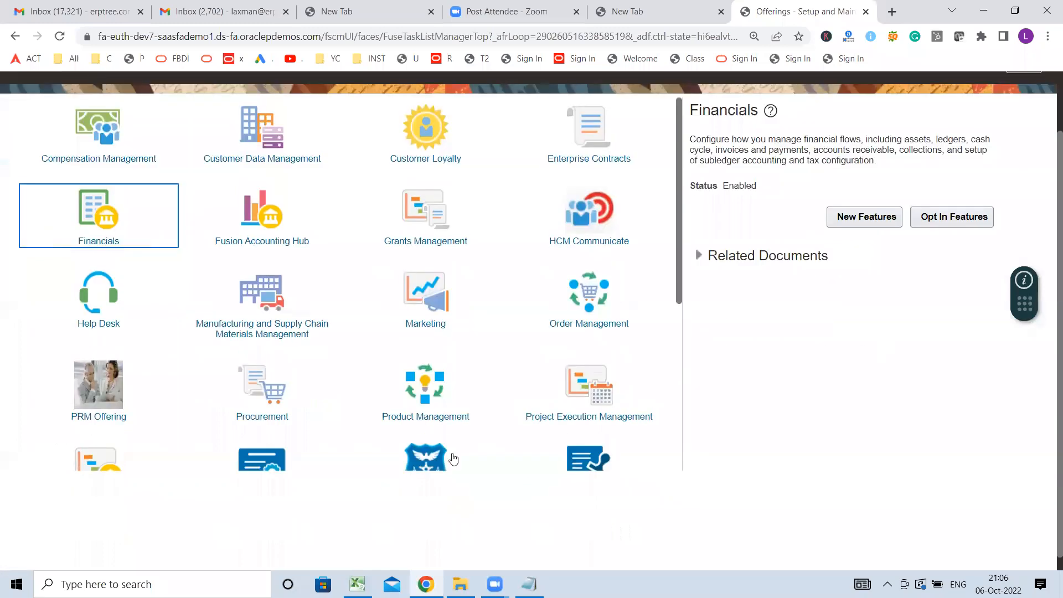
- Open the opt-in page of the Procurement offering, look through its options from Suppliers to Procurement Business Intelligence Analytics, and return to Offerings
left_click(261, 389)
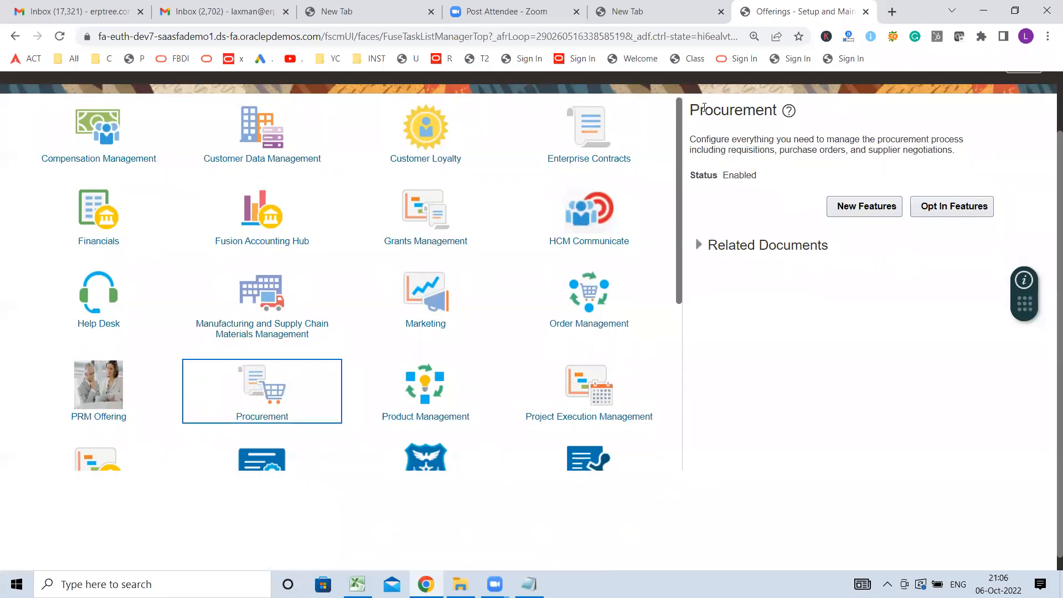
triple_click(756, 141)
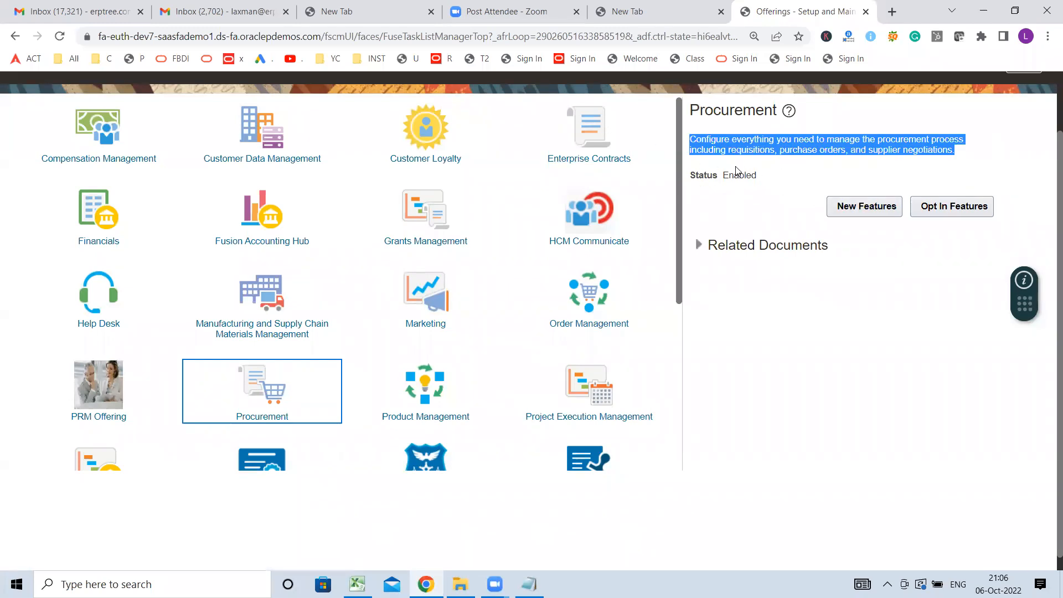
left_click(961, 208)
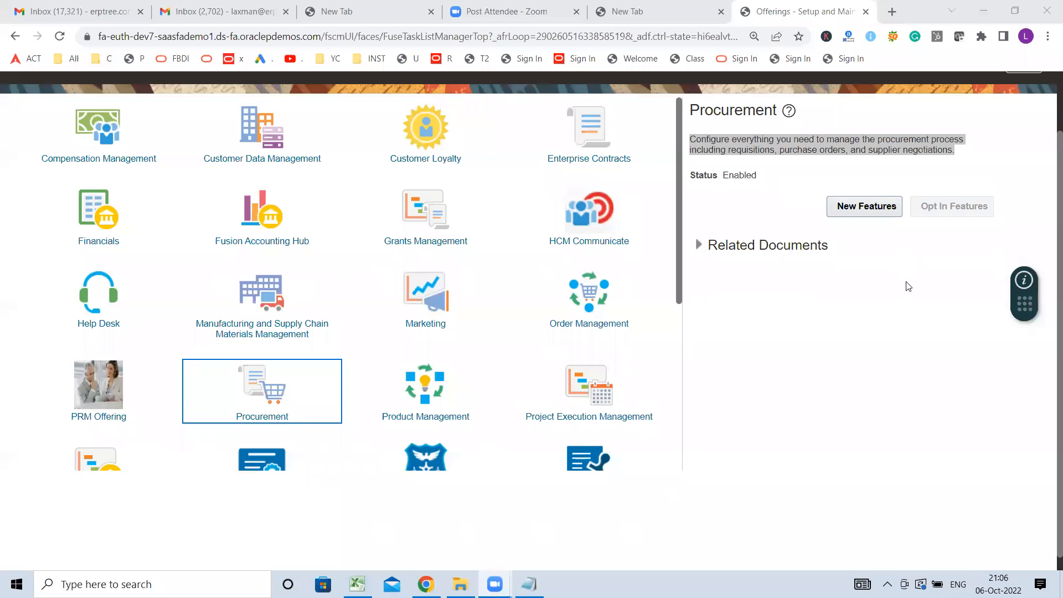
left_click(951, 206)
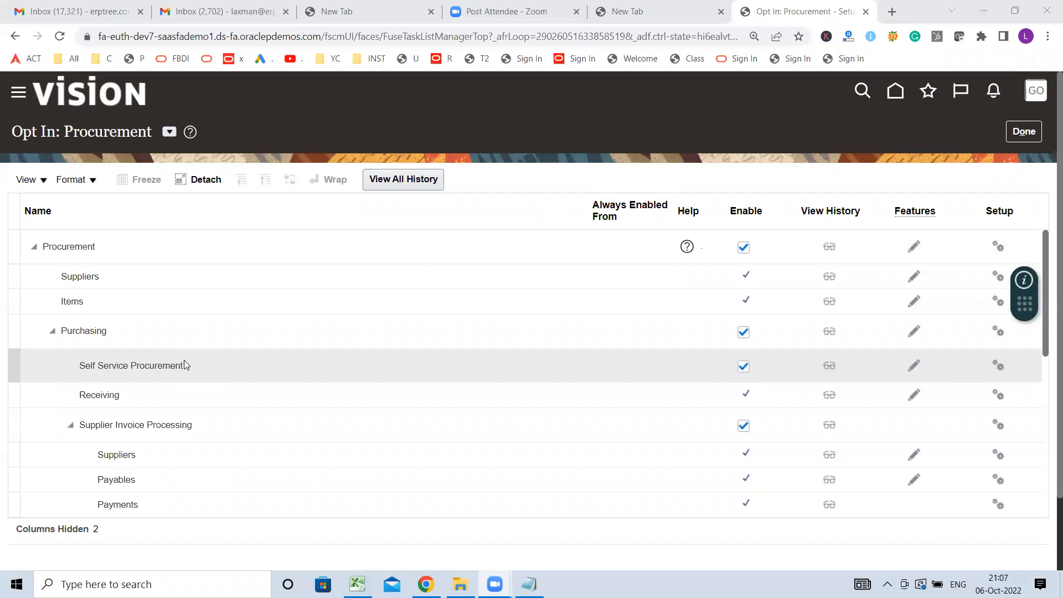
scroll(266, 460, "down", 5)
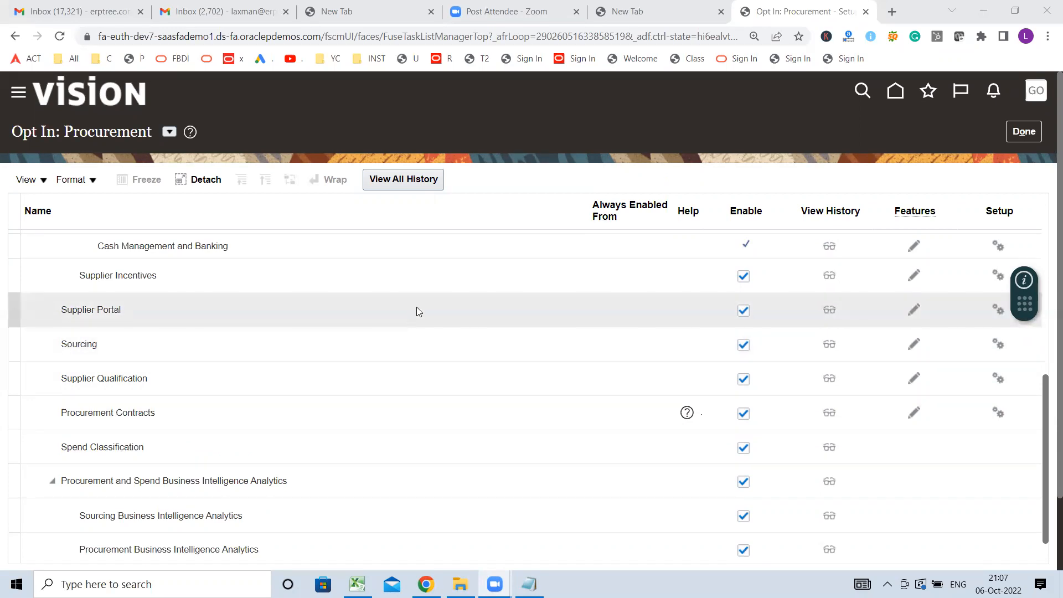
scroll(417, 310, "up", 3)
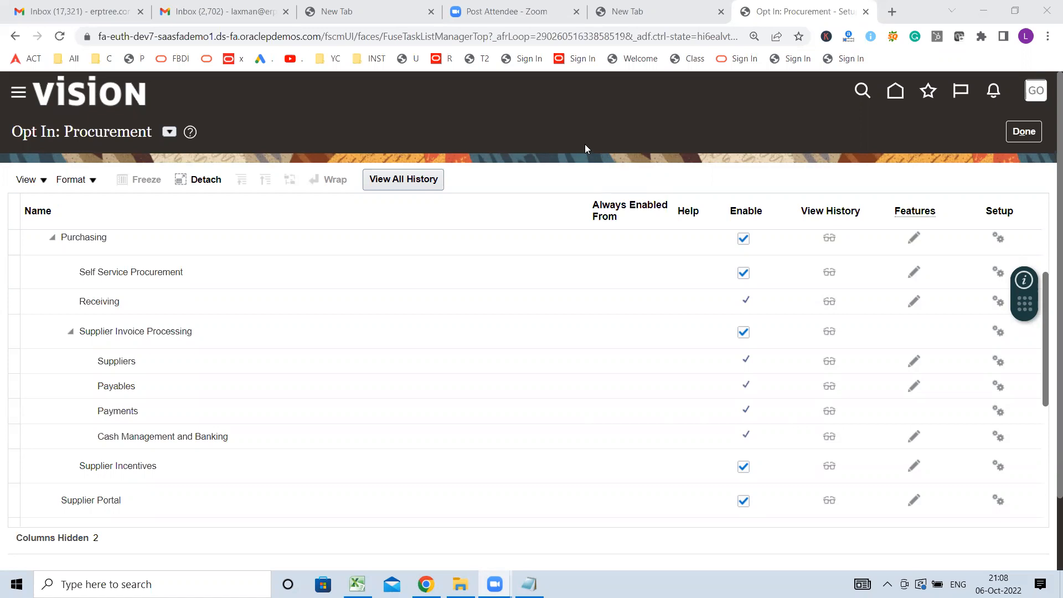
left_click(1024, 131)
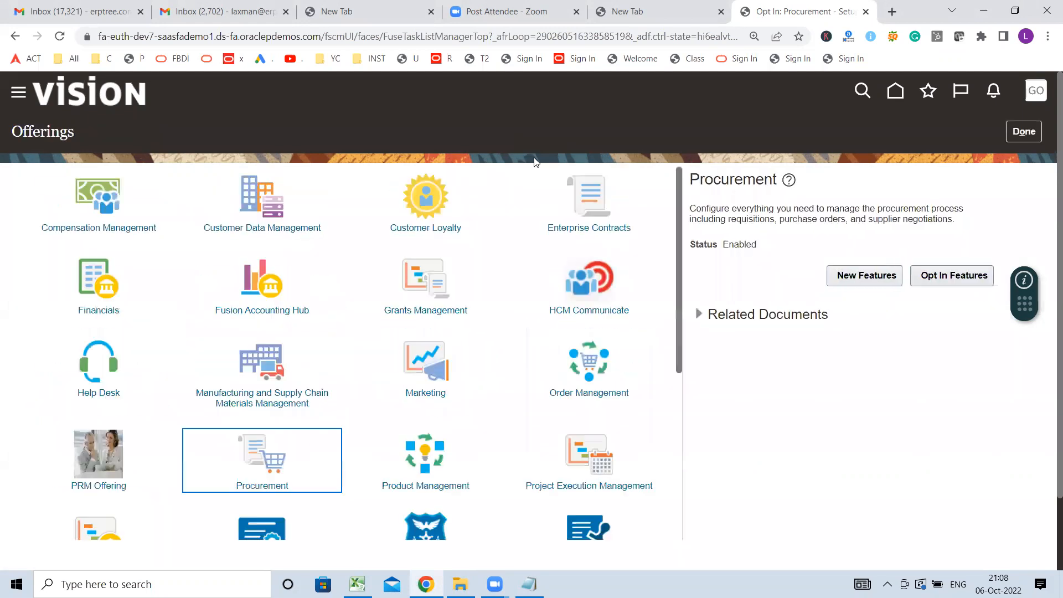
- Switch to the Excel training workbook, point out the HCM and PPM entries in the offering list, and return to the browser
double_click(56, 134)
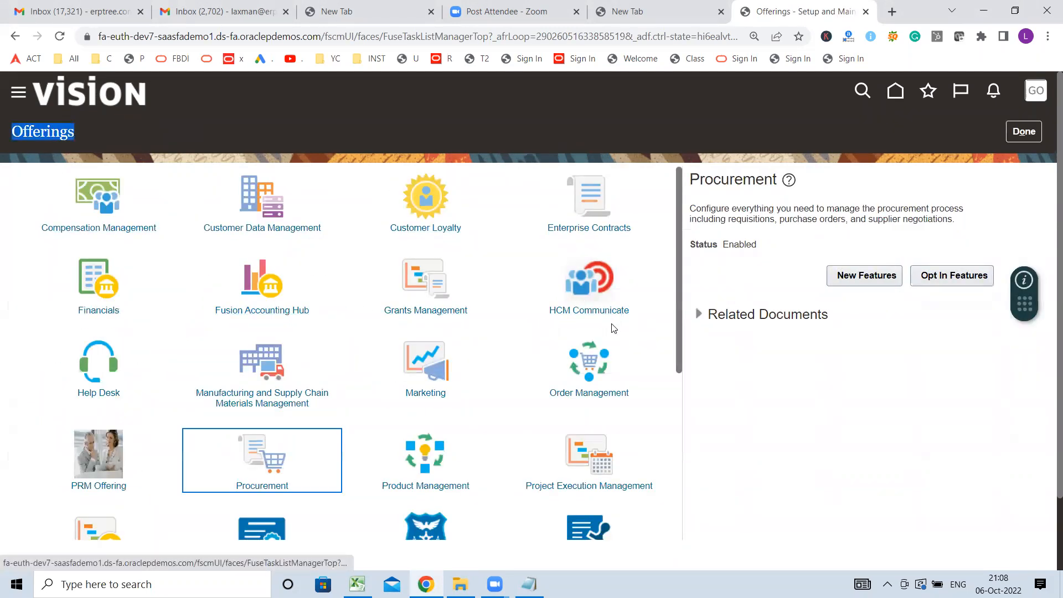
left_click(359, 586)
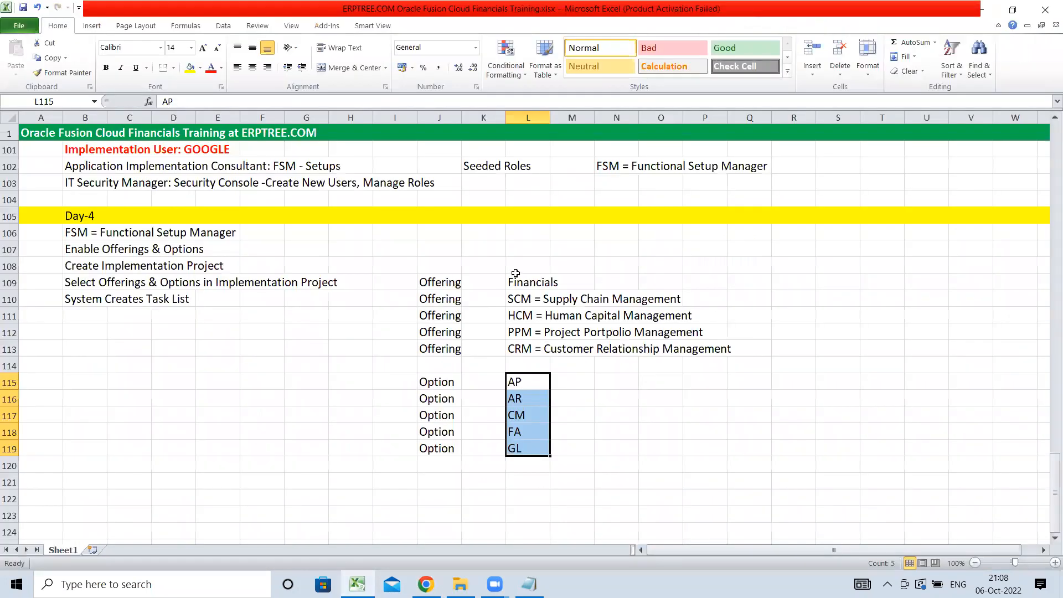
left_click(521, 316)
left_click(526, 332)
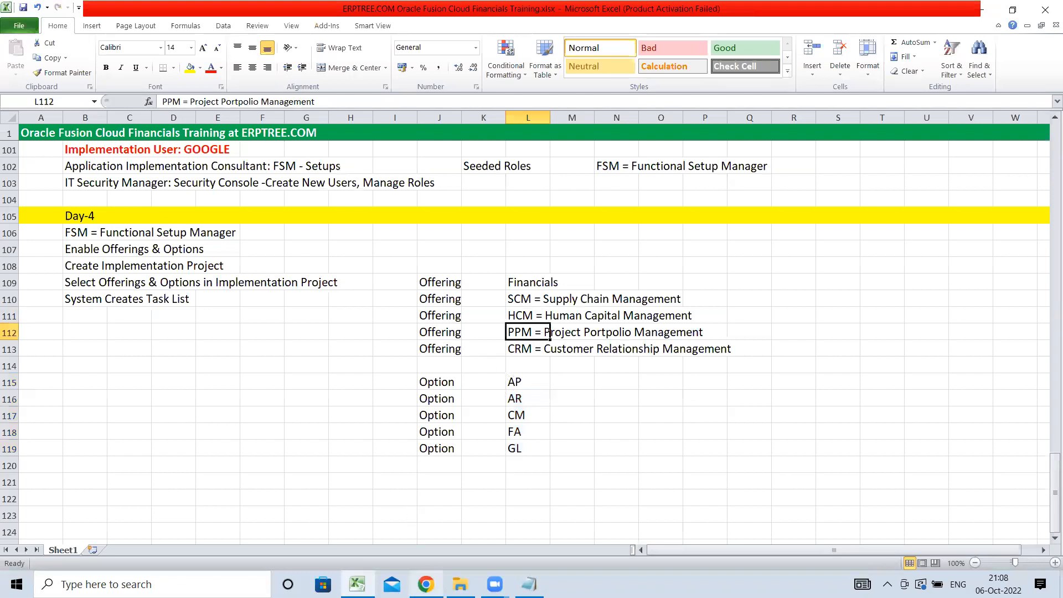
left_click(426, 584)
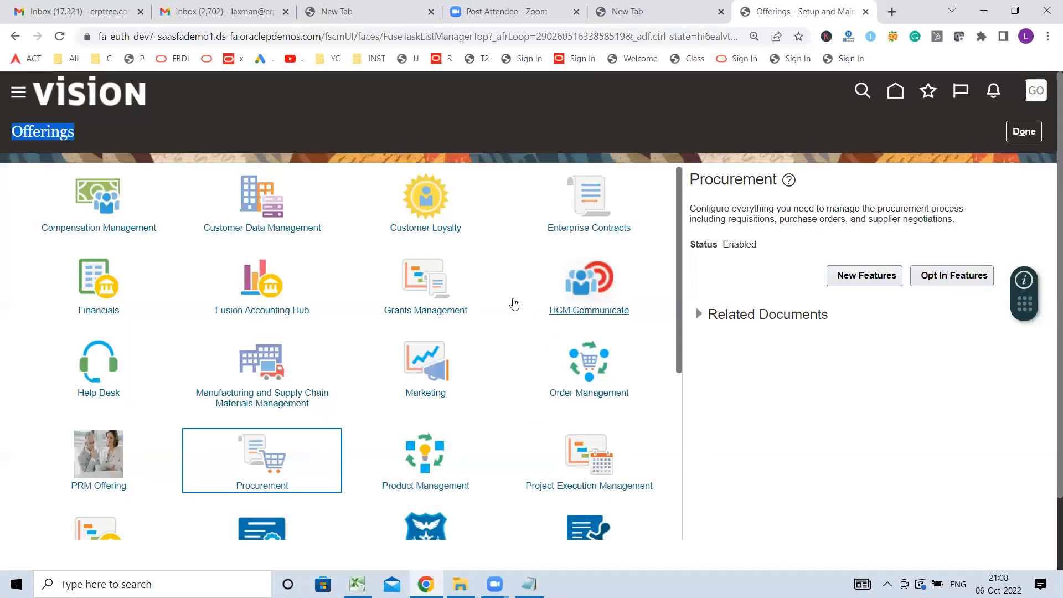
- Look through the whole list of offerings, down to Workforce Development and back up to Compensation Management
scroll(512, 301, "down", 3)
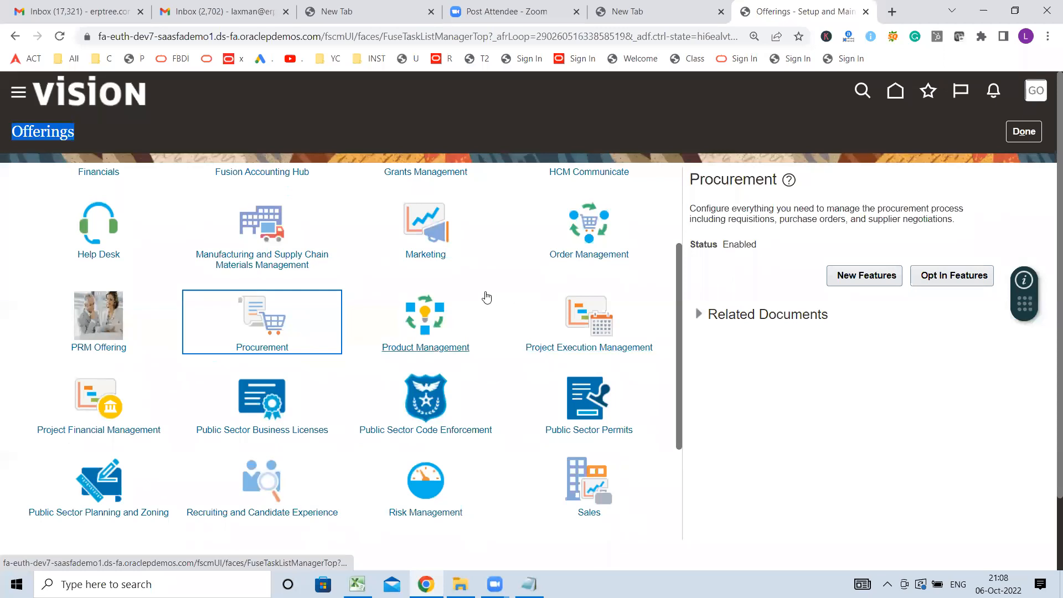
scroll(479, 291, "down", 1)
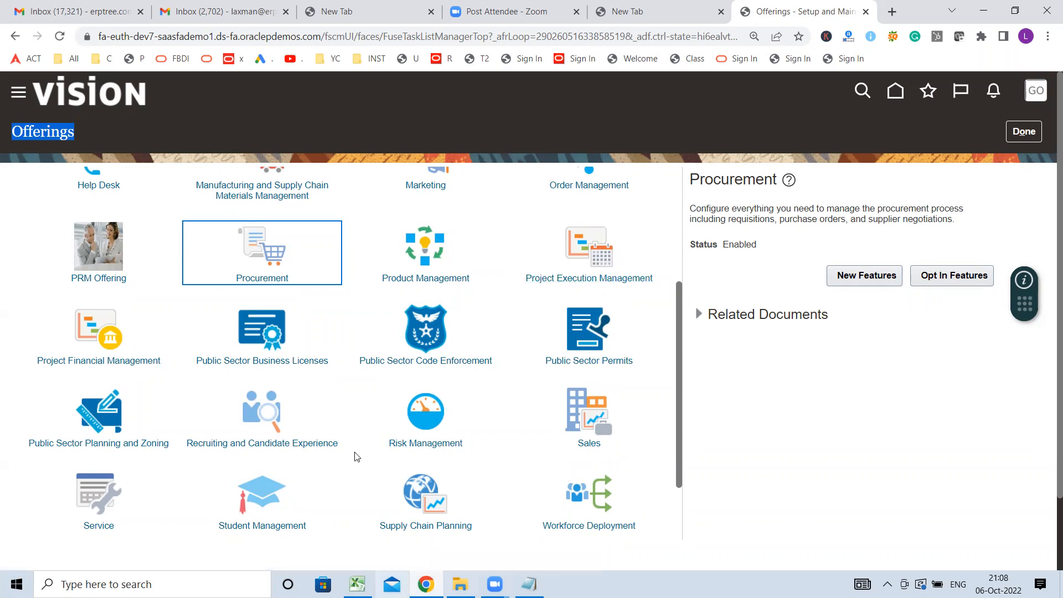
scroll(541, 249, "down", 2)
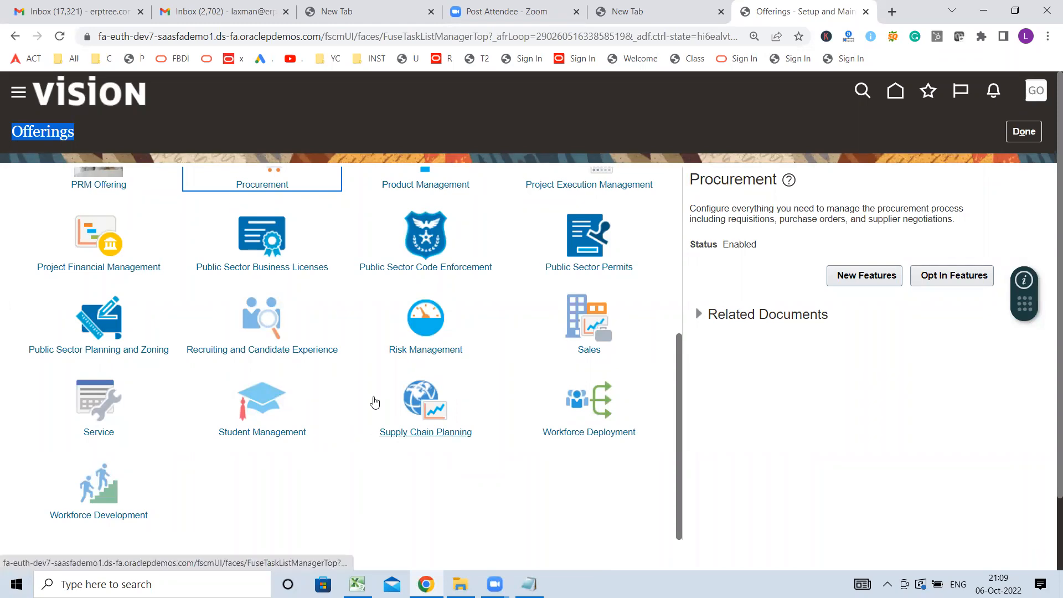
scroll(374, 403, "up", 1)
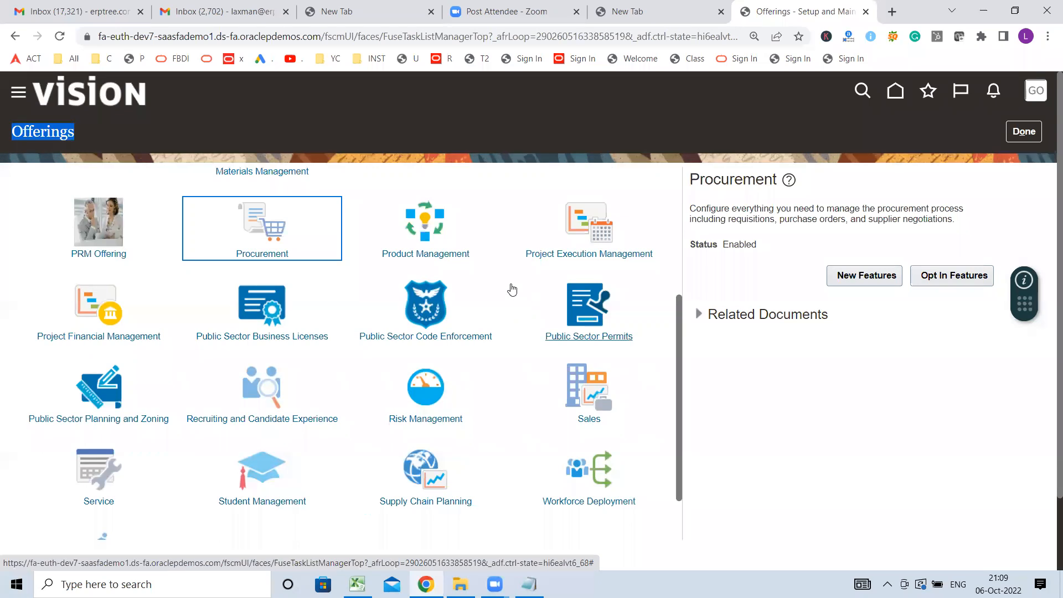
scroll(513, 290, "up", 3)
scroll(252, 288, "up", 1)
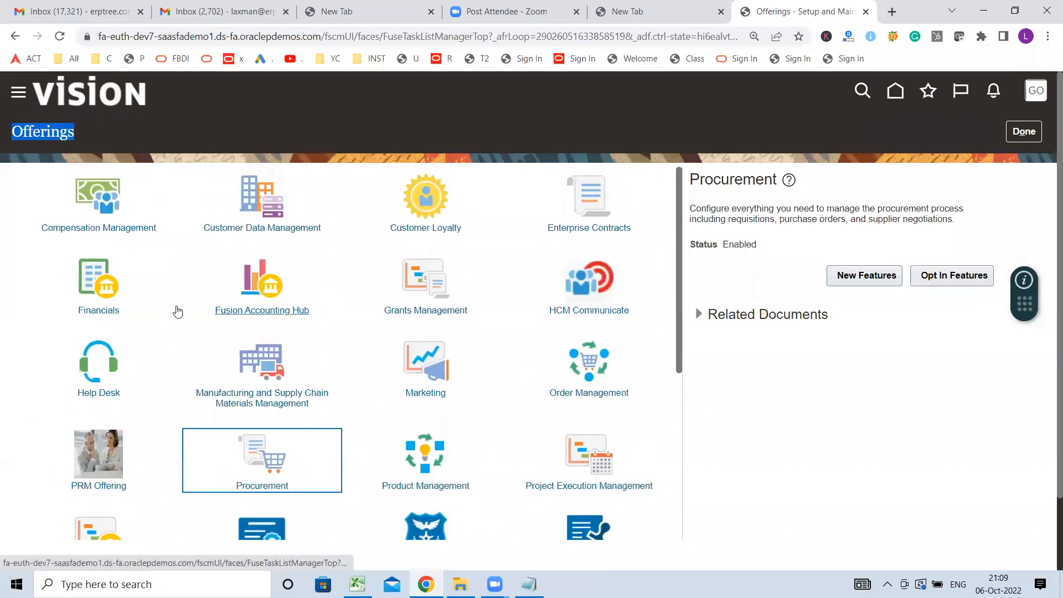
- Select the Financials offering, read its description, and expand Related Documents to examine the listed document types
left_click(92, 273)
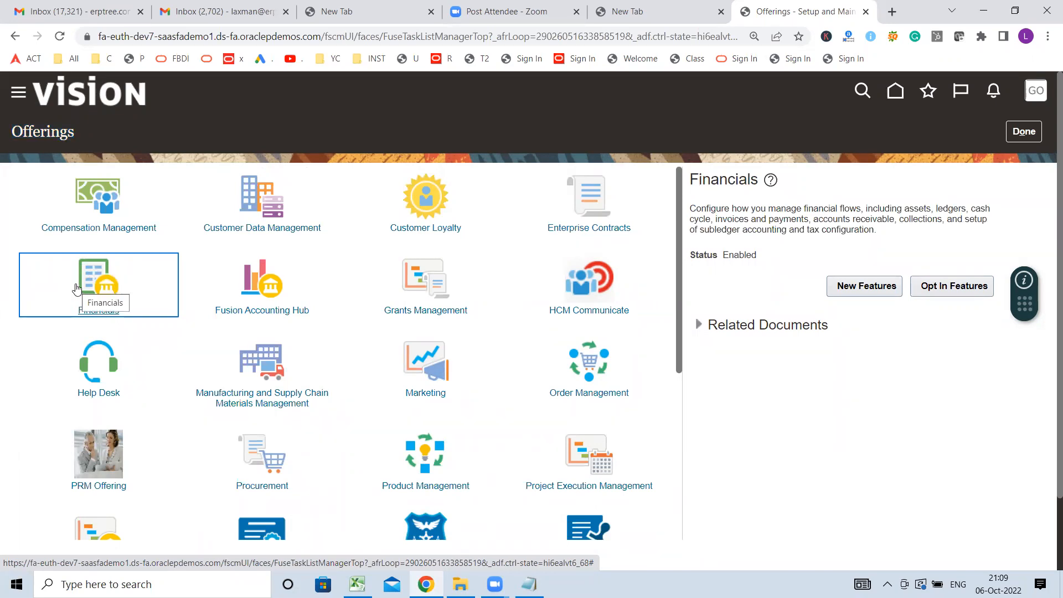
left_click_drag(690, 206, 901, 239)
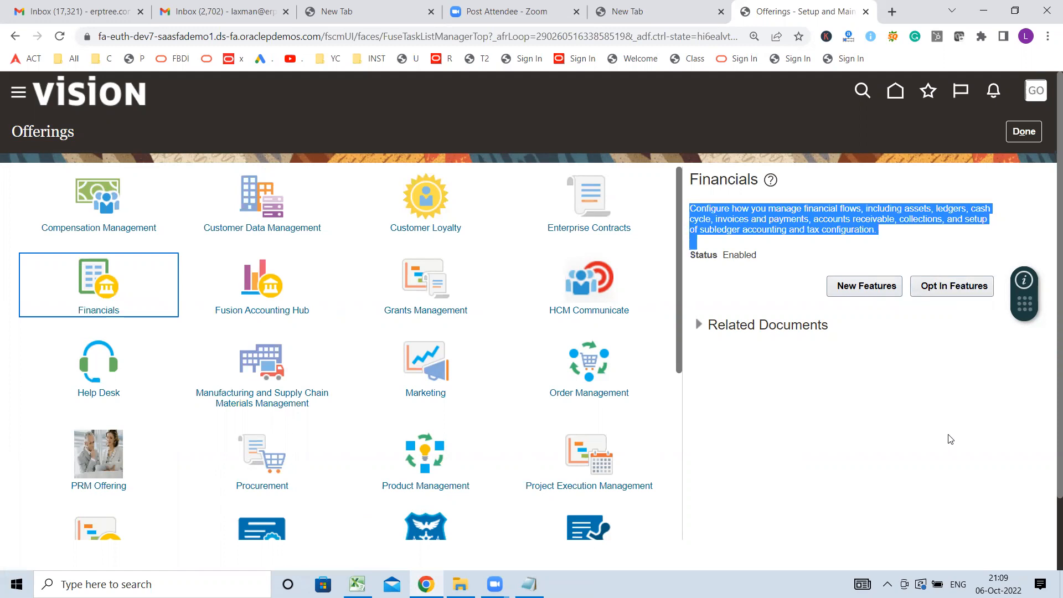
left_click(699, 326)
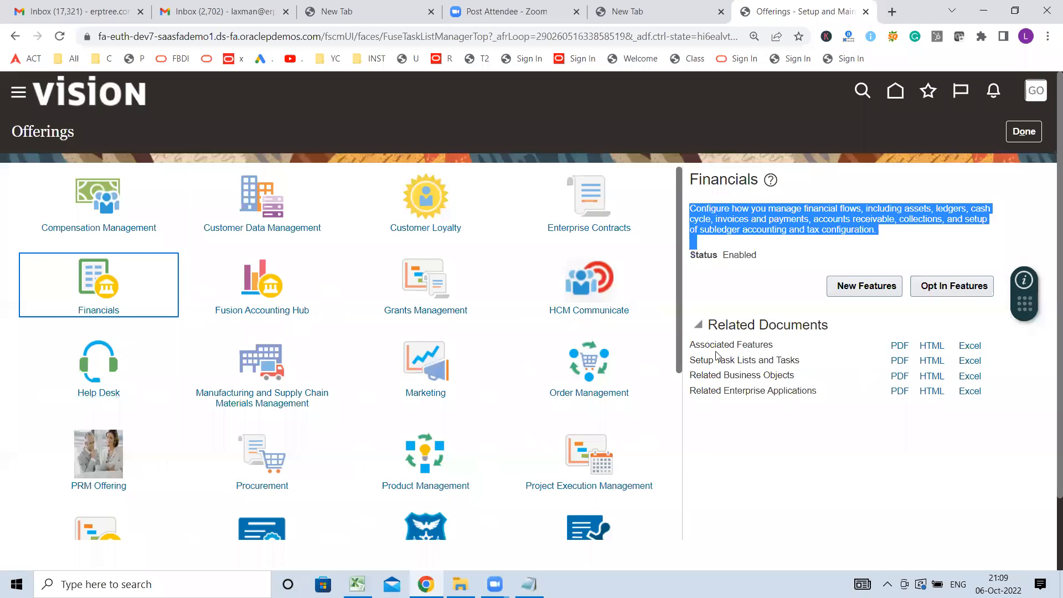
left_click_drag(738, 343, 778, 347)
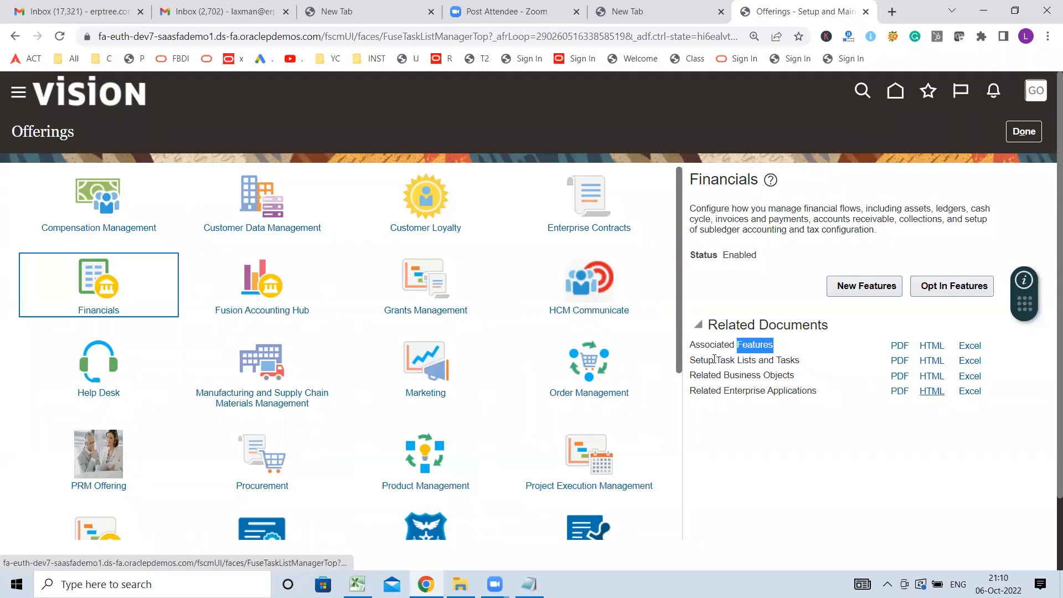
left_click_drag(715, 360, 802, 362)
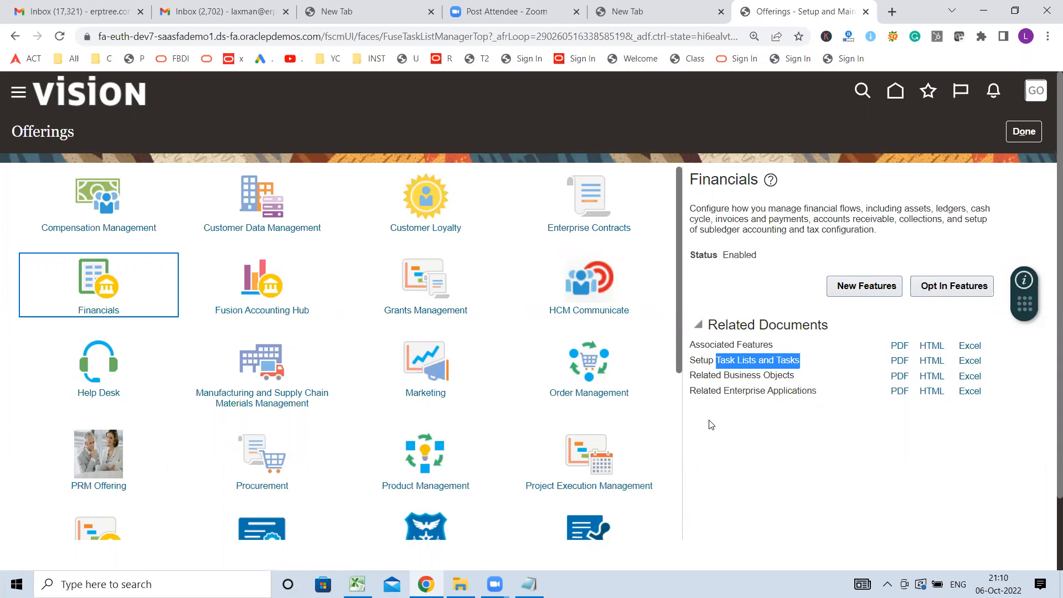
left_click_drag(704, 384, 799, 392)
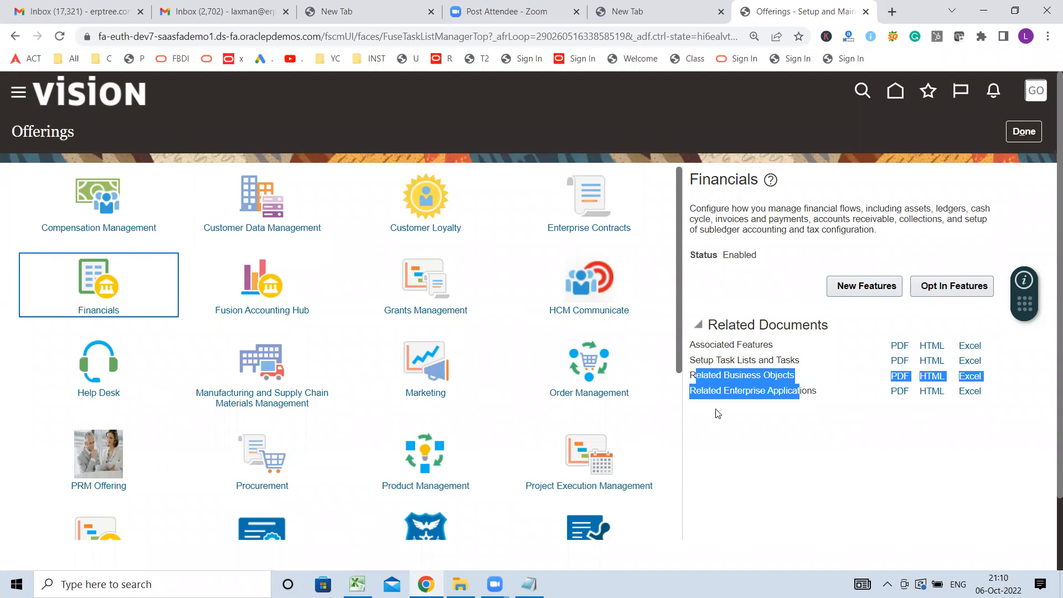
left_click(746, 391)
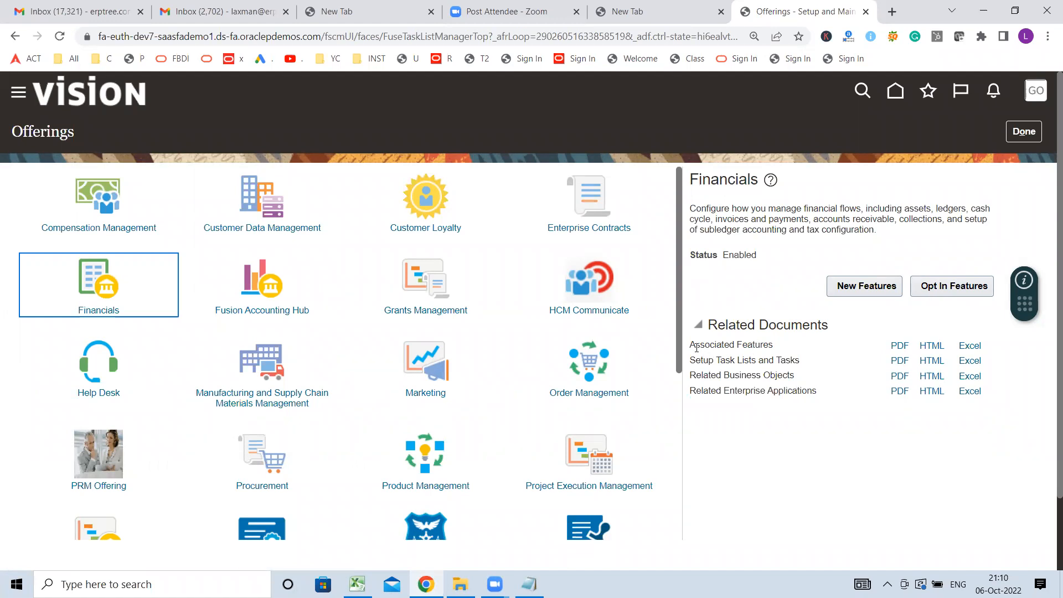
left_click_drag(694, 346, 774, 347)
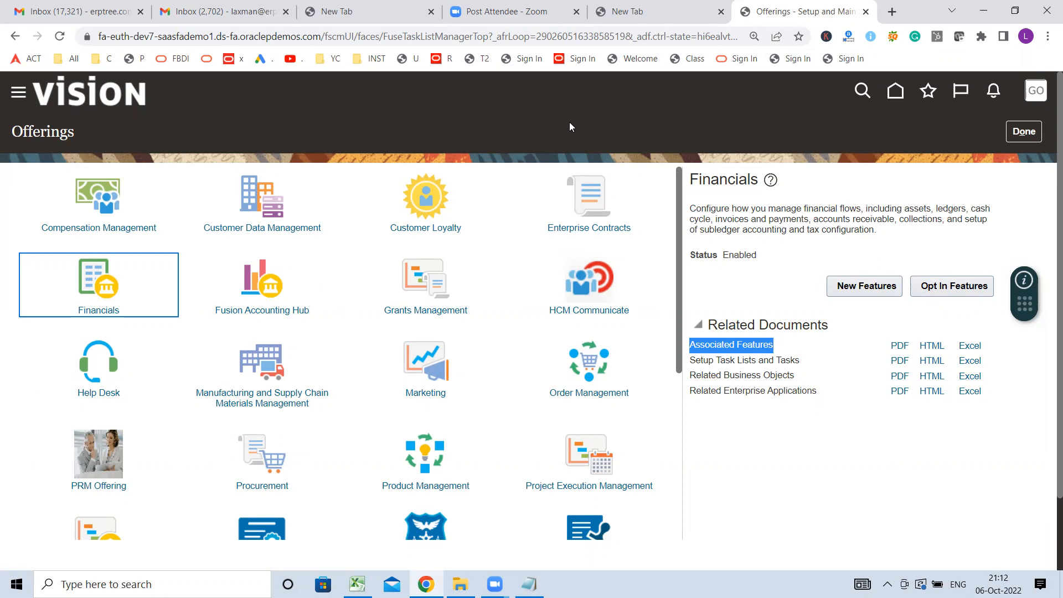
- View the new features overview of the Financials offering, and return to the Offerings page
left_click(867, 286)
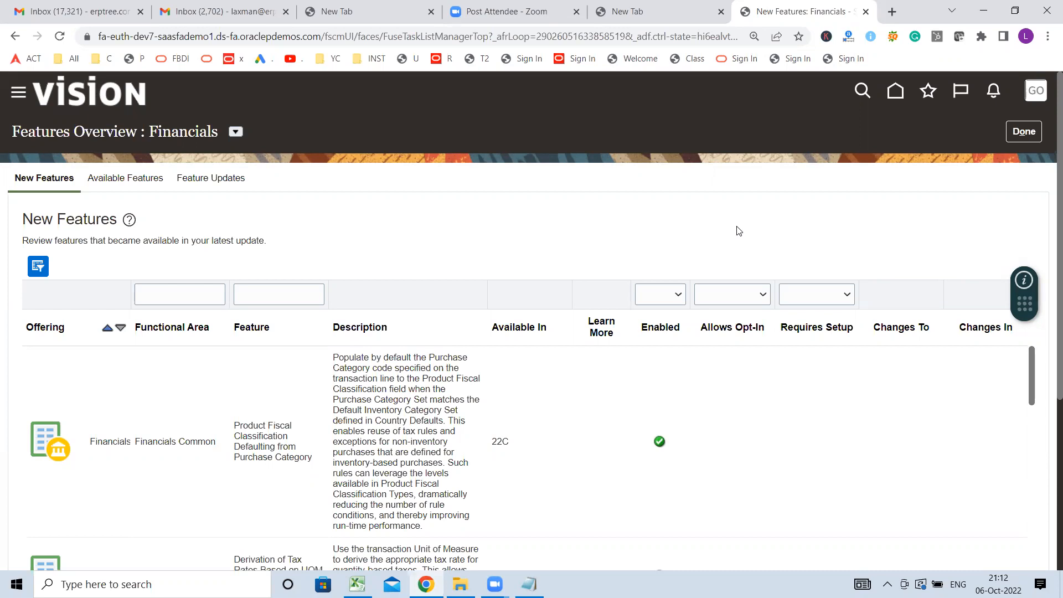
left_click(1024, 133)
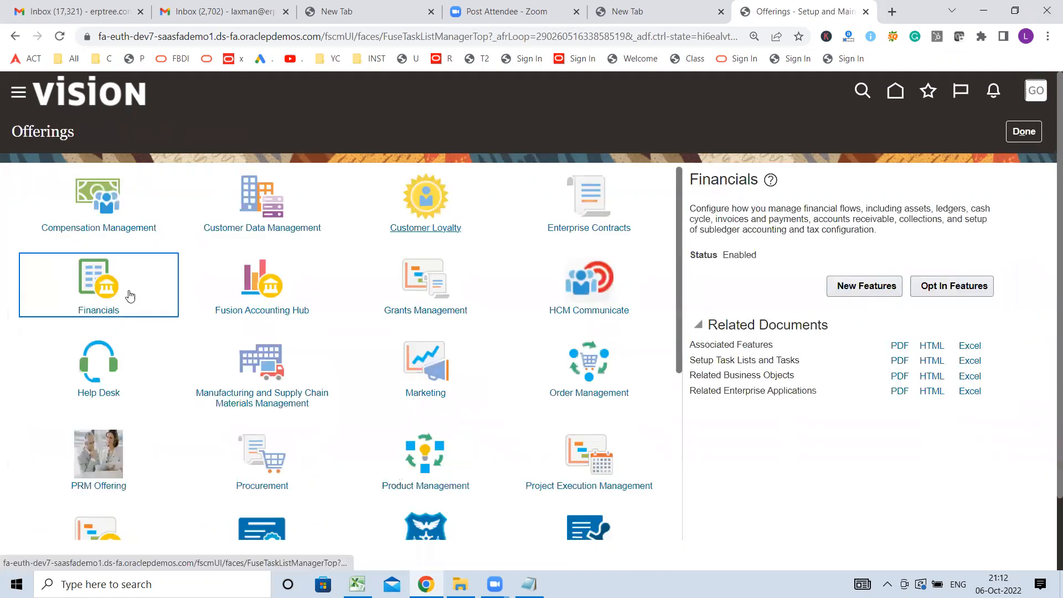
- Switch to the Excel workbook, highlight the "Enable Offerings & Options" line in the Day-4 notes, and return to the browser
left_click(356, 582)
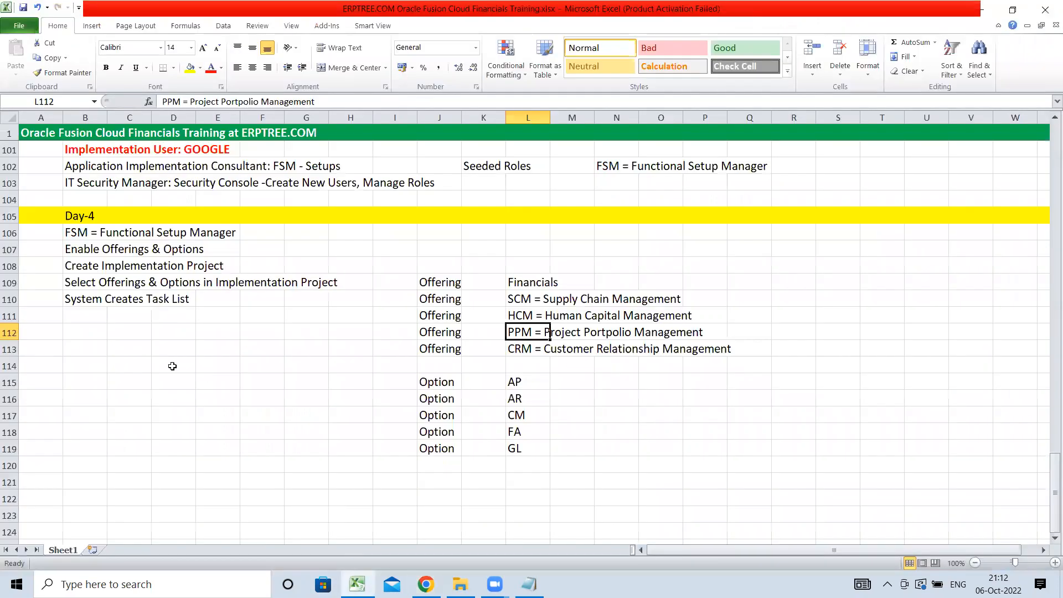
left_click_drag(67, 253, 235, 253)
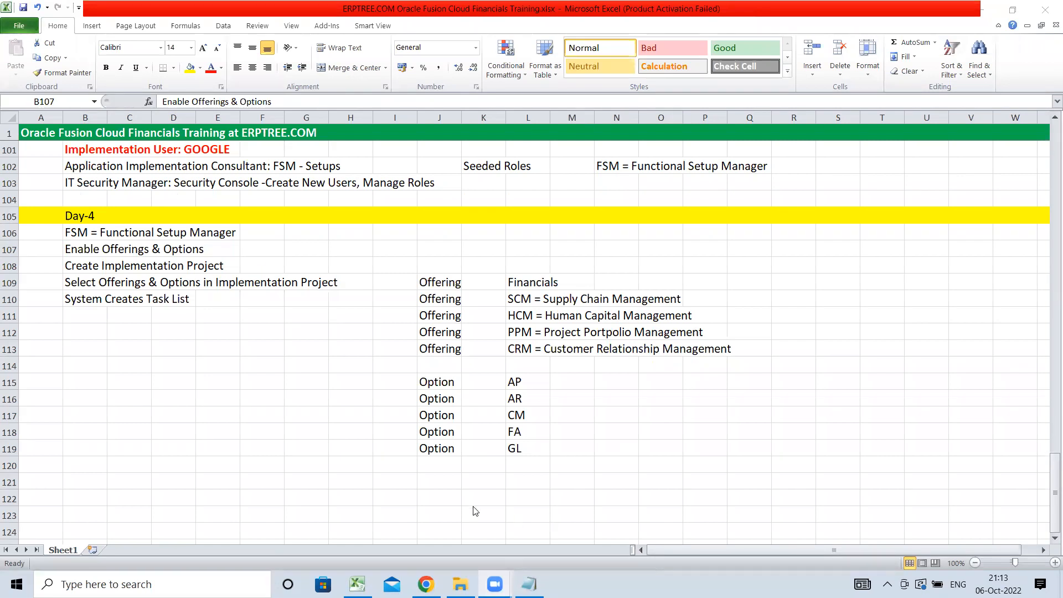
left_click(426, 584)
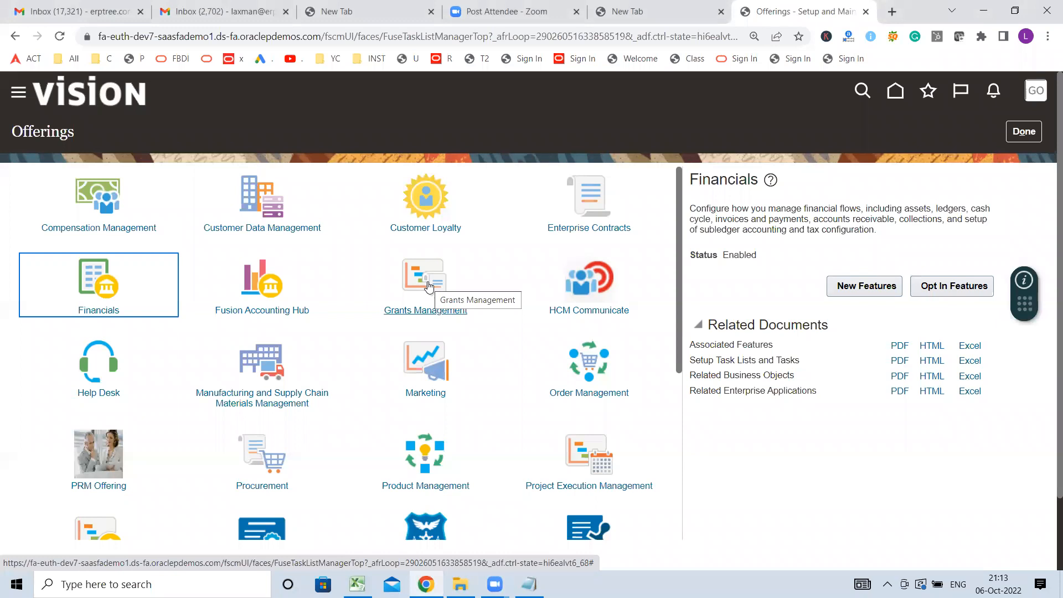
- Open the Financials opt-in page, compare its options with the Option rows in the Excel notes, and return to the Offerings page
left_click(951, 287)
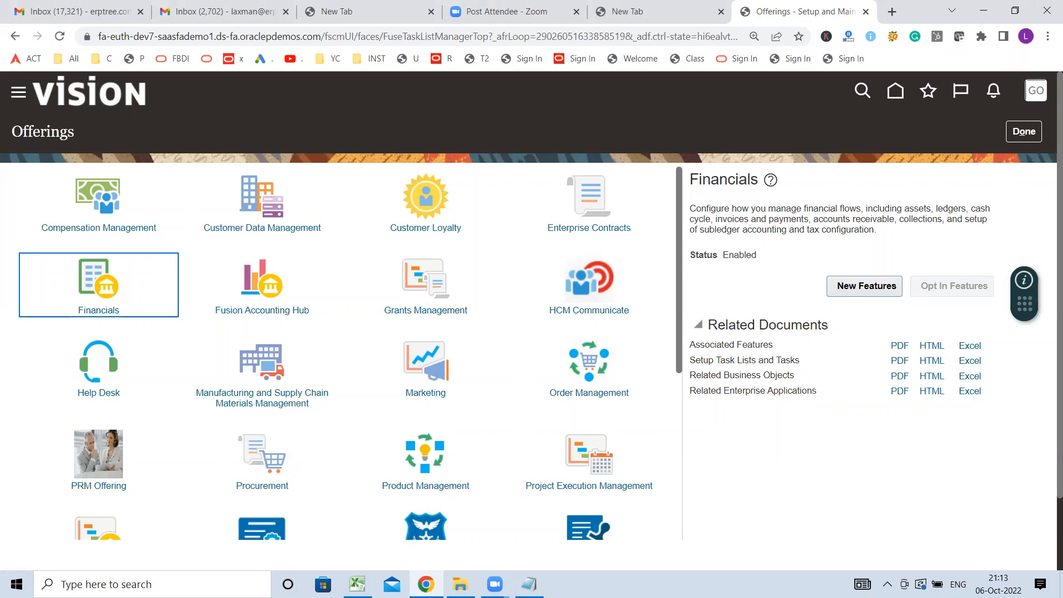
left_click(357, 584)
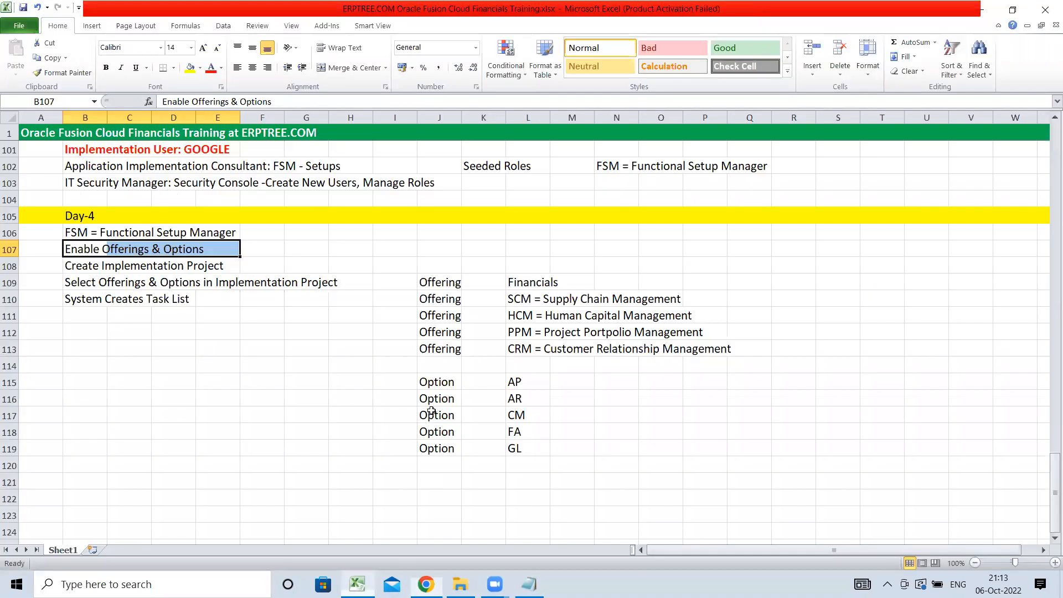
left_click_drag(437, 382, 437, 449)
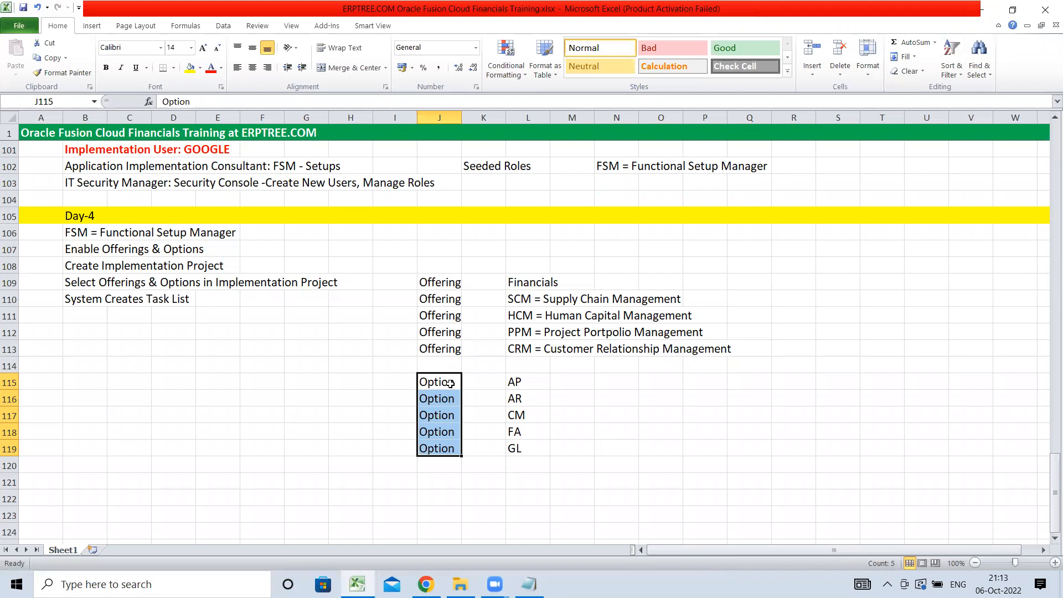
left_click_drag(450, 383, 519, 383)
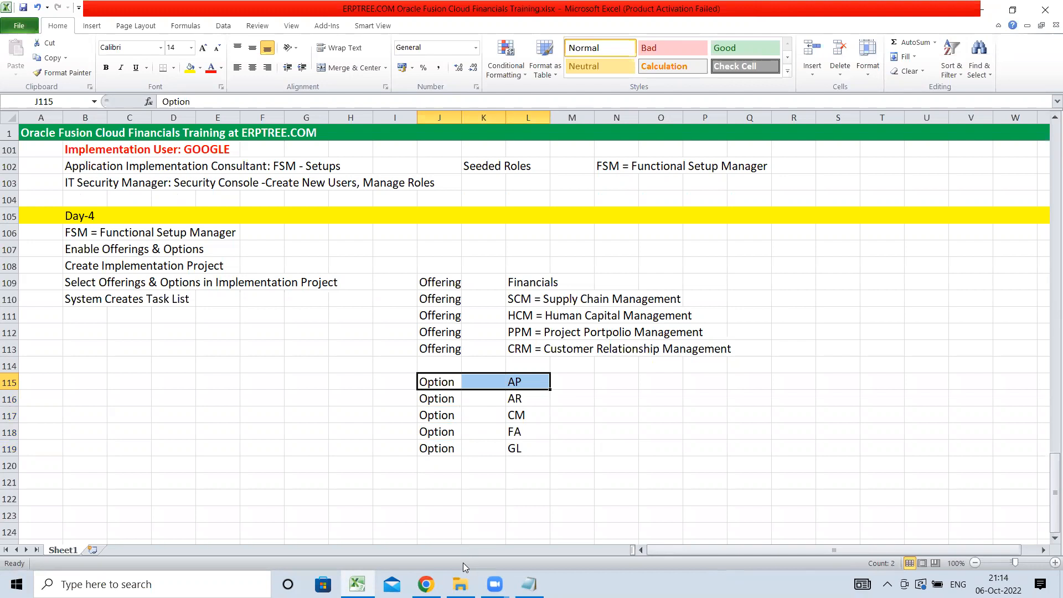
left_click(426, 584)
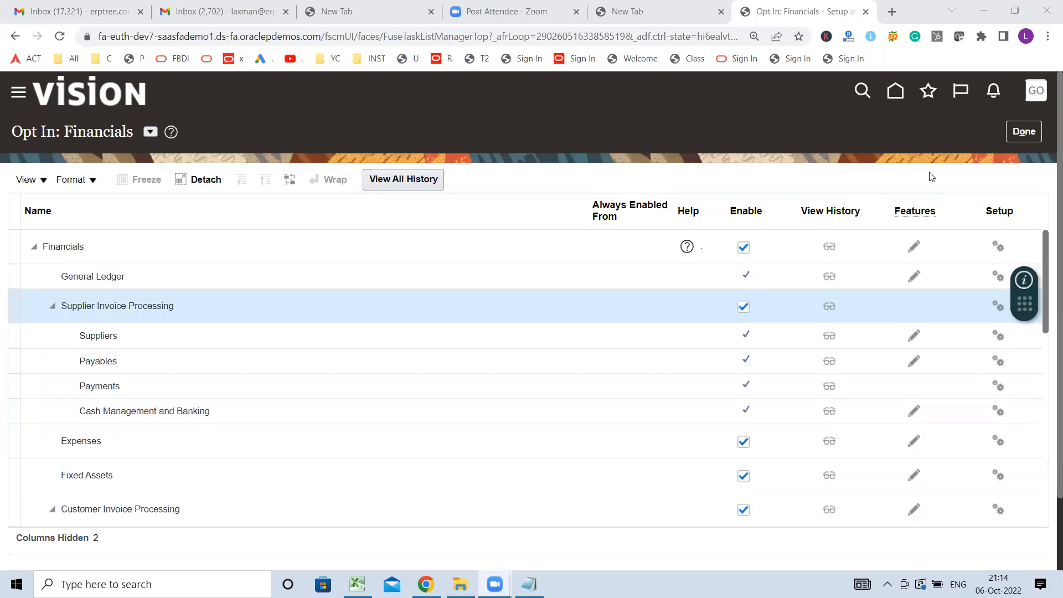
left_click(1025, 132)
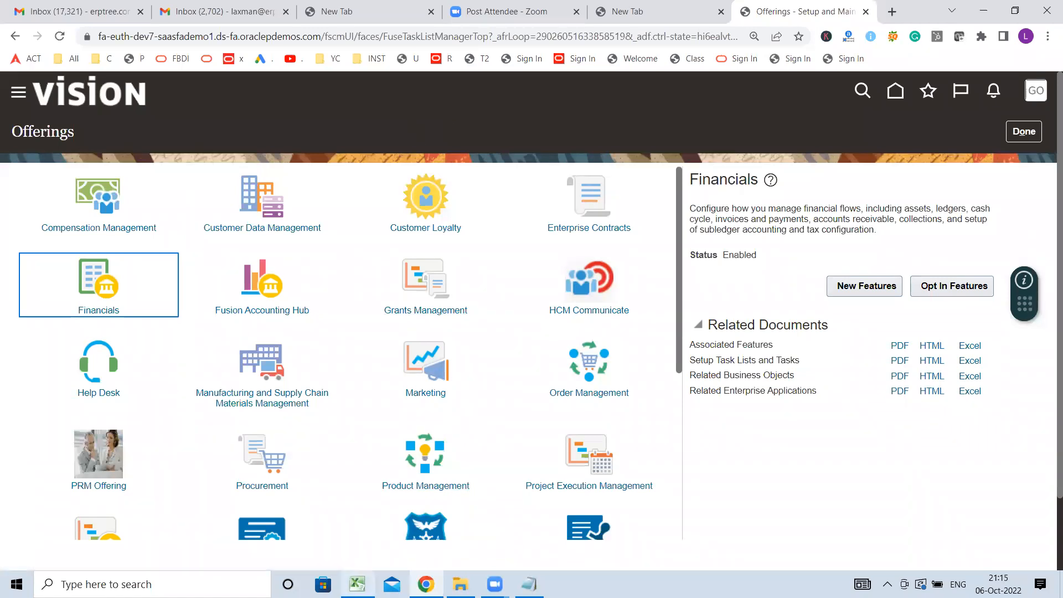
- Switch to the Excel workbook and highlight the Accounts Payable, Accounts Receivable, Cash Management and Fixed Assets rows with their transaction types
left_click(358, 584)
scroll(254, 309, "up", 10)
scroll(254, 308, "up", 20)
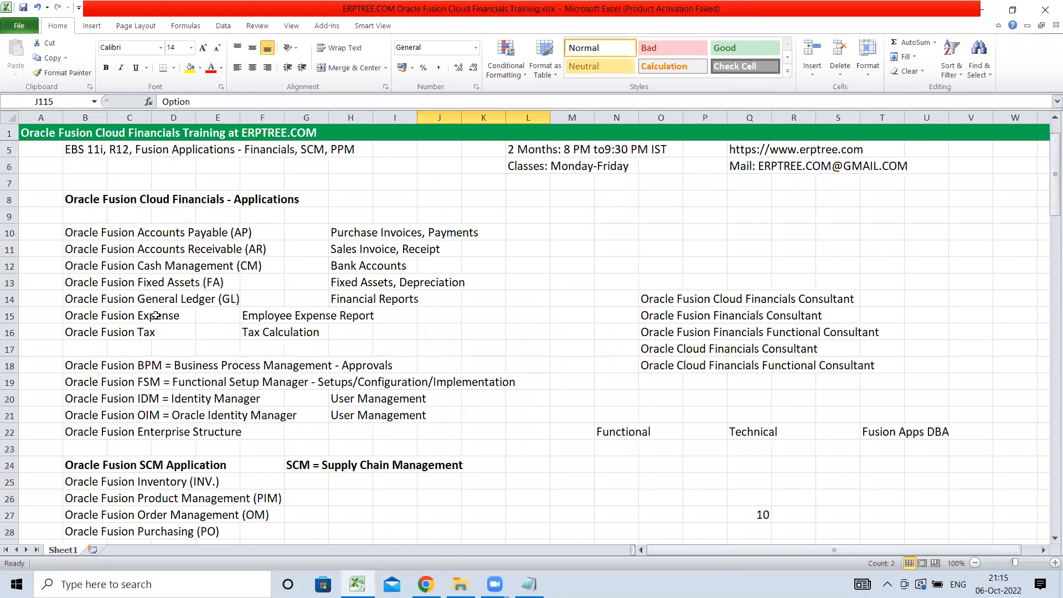
left_click(71, 244)
left_click_drag(200, 234, 353, 229)
left_click(85, 231)
left_click_drag(99, 232, 457, 226)
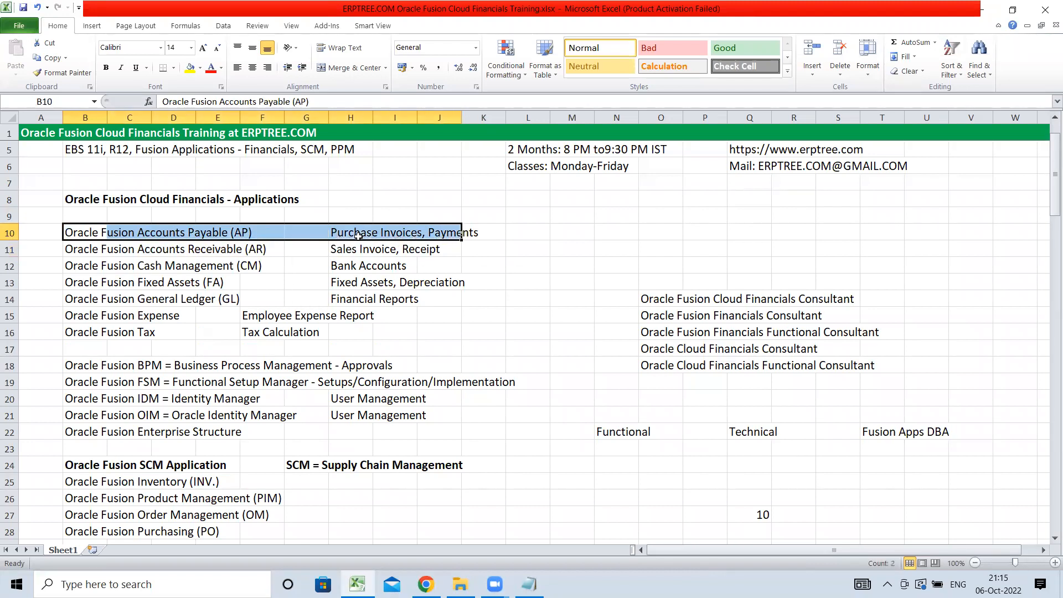
left_click_drag(81, 249, 439, 252)
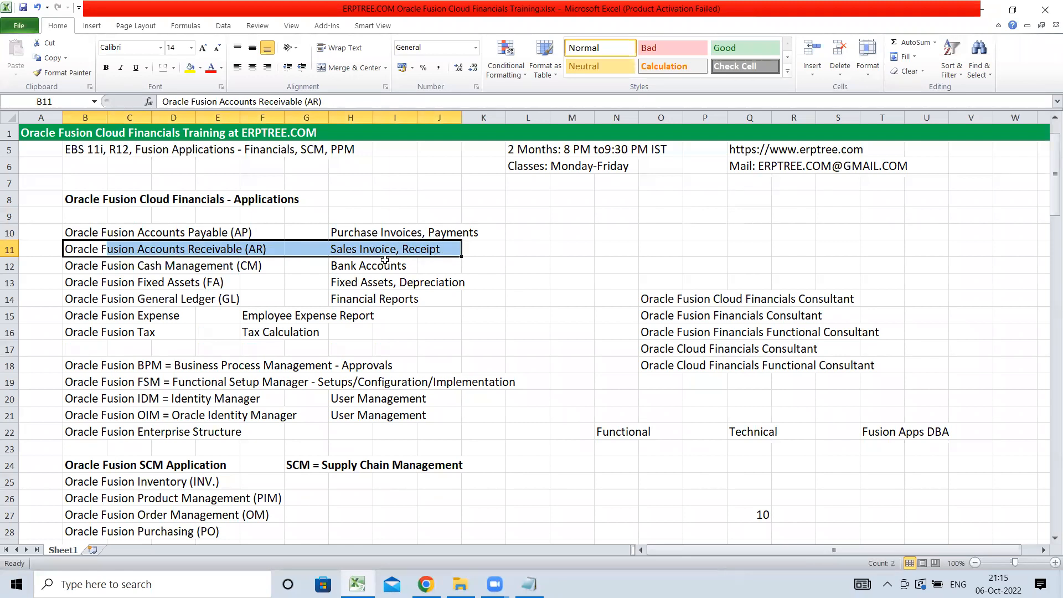
left_click_drag(87, 266, 385, 267)
left_click_drag(81, 283, 449, 282)
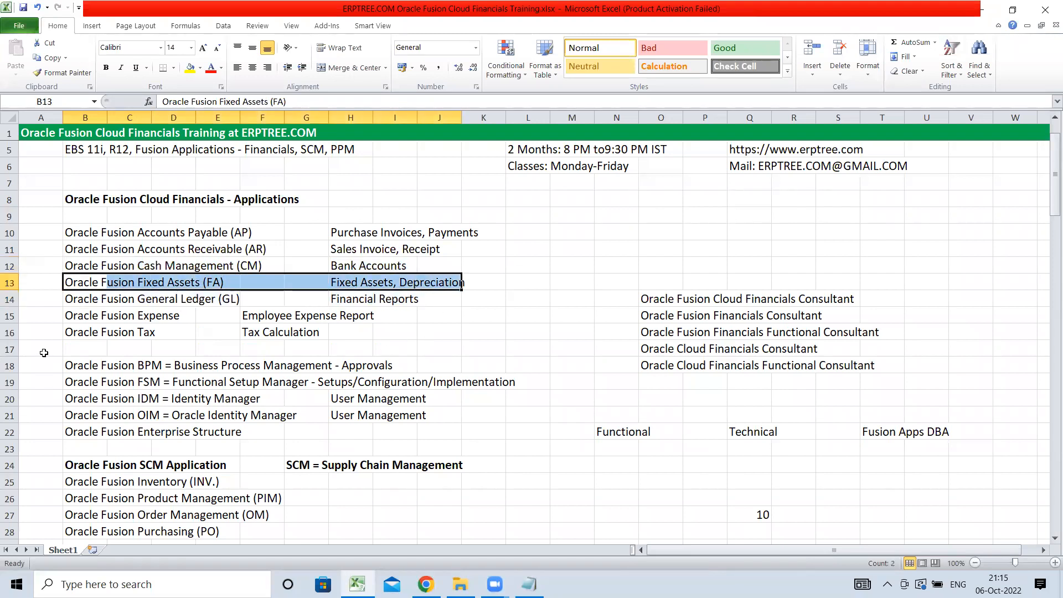
- Highlight the combined AP-to-FA block and its transaction types, followed by General Ledger and its Financial Reports entry
left_click_drag(83, 234, 501, 282)
left_click_drag(339, 234, 465, 278)
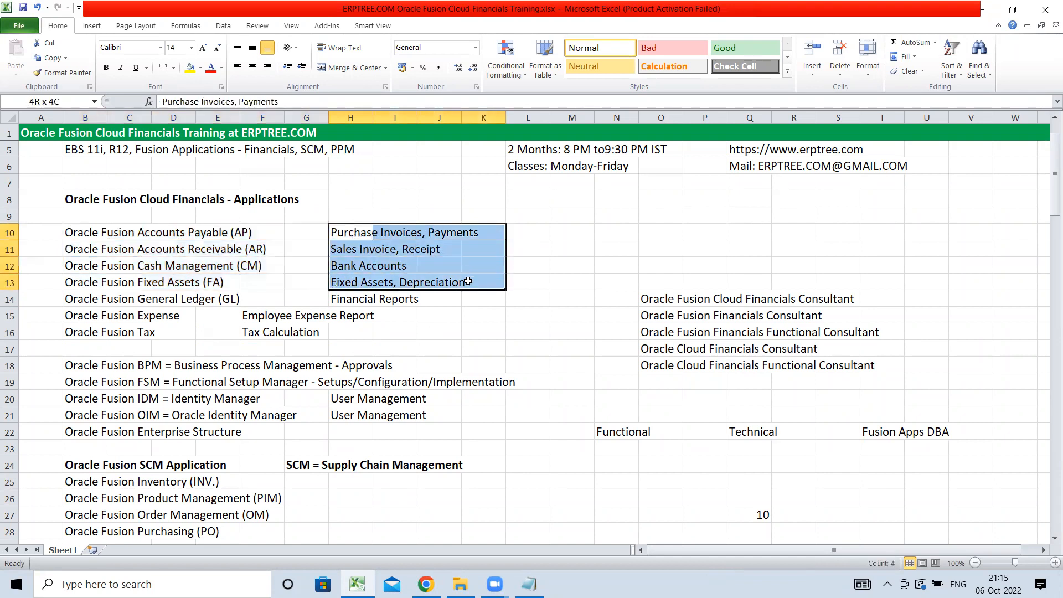
left_click_drag(78, 298, 282, 302)
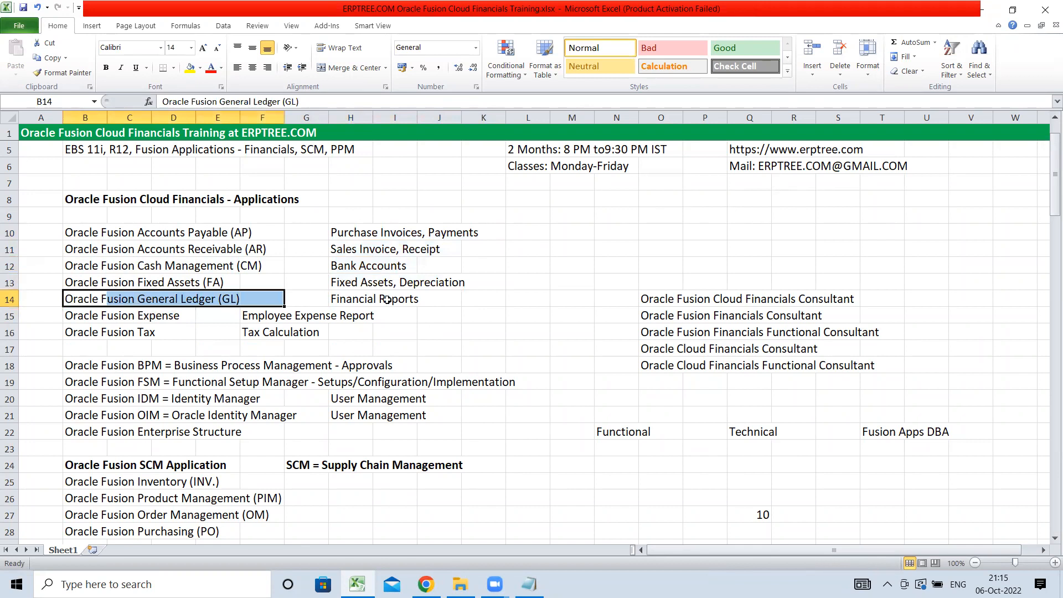
left_click_drag(347, 303, 434, 301)
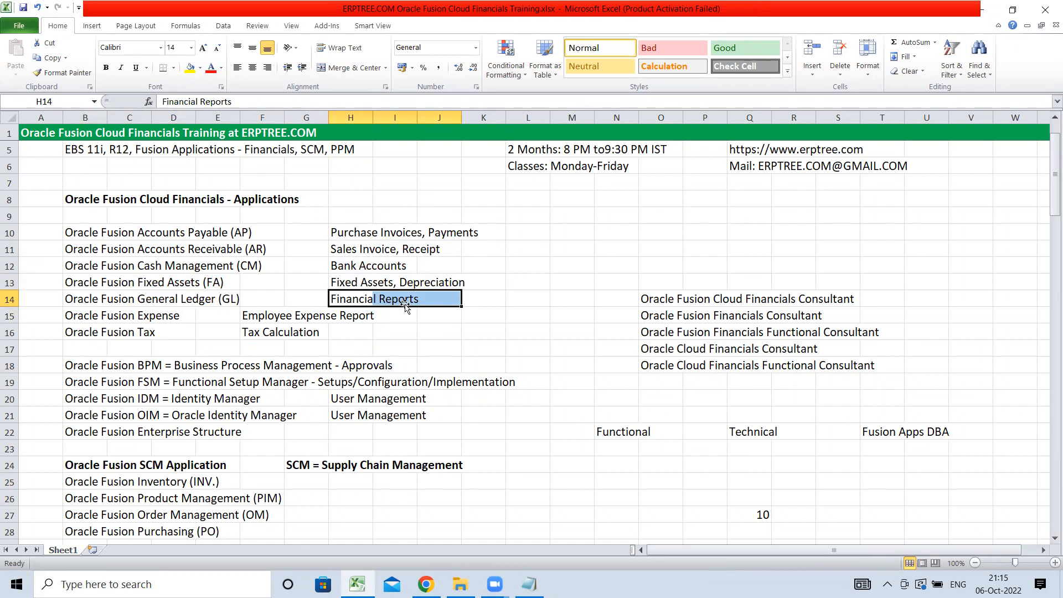
left_click(534, 284)
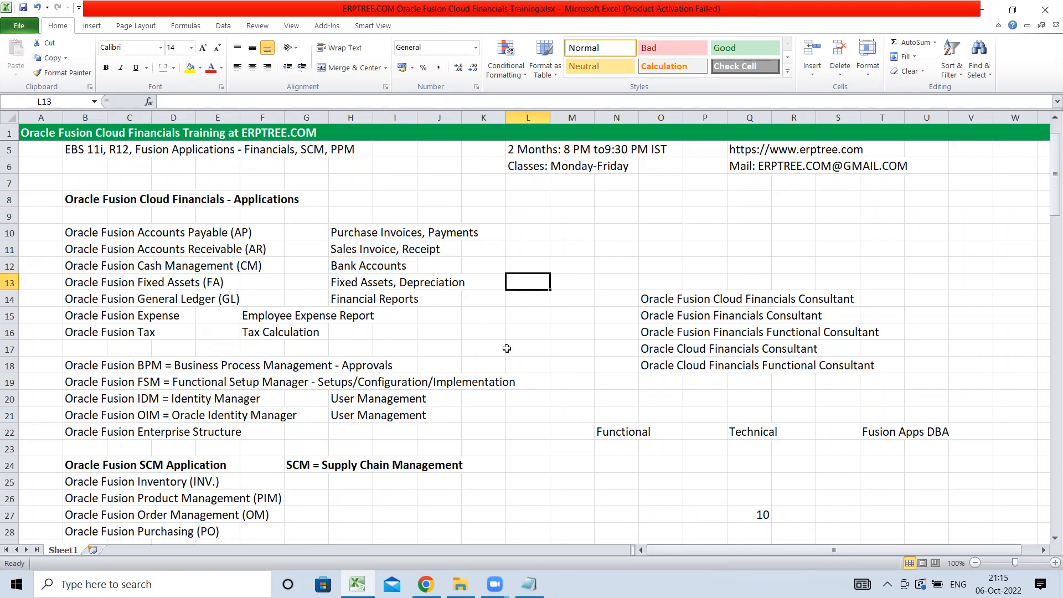
- Return to the Day-4 notes and highlight "Enable Offerings & Options" and the lines on selecting offerings in the implementation project and task list creation
scroll(502, 336, "down", 5)
scroll(503, 336, "down", 4)
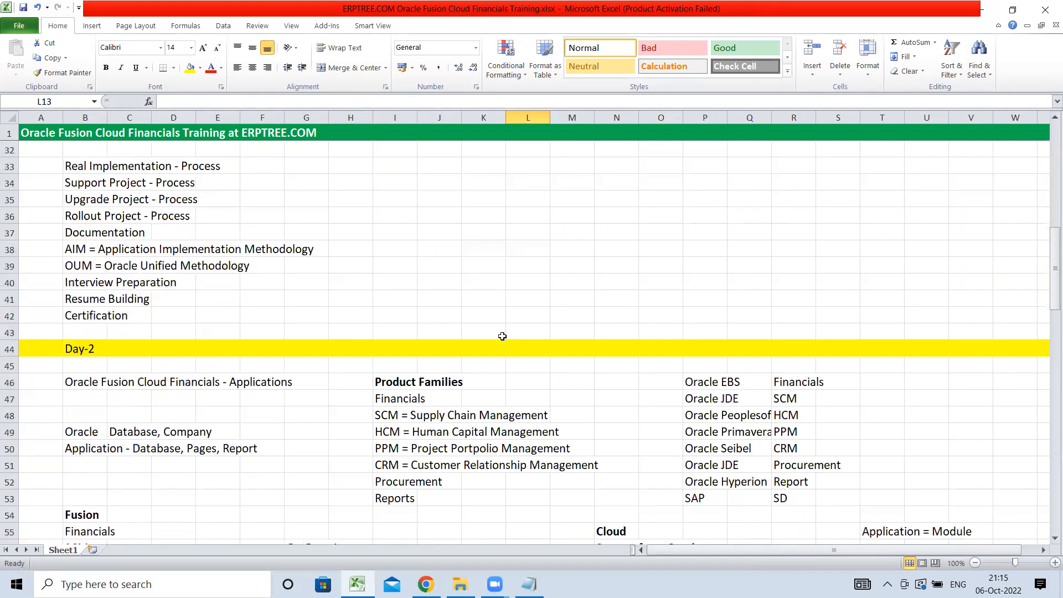
scroll(502, 336, "down", 13)
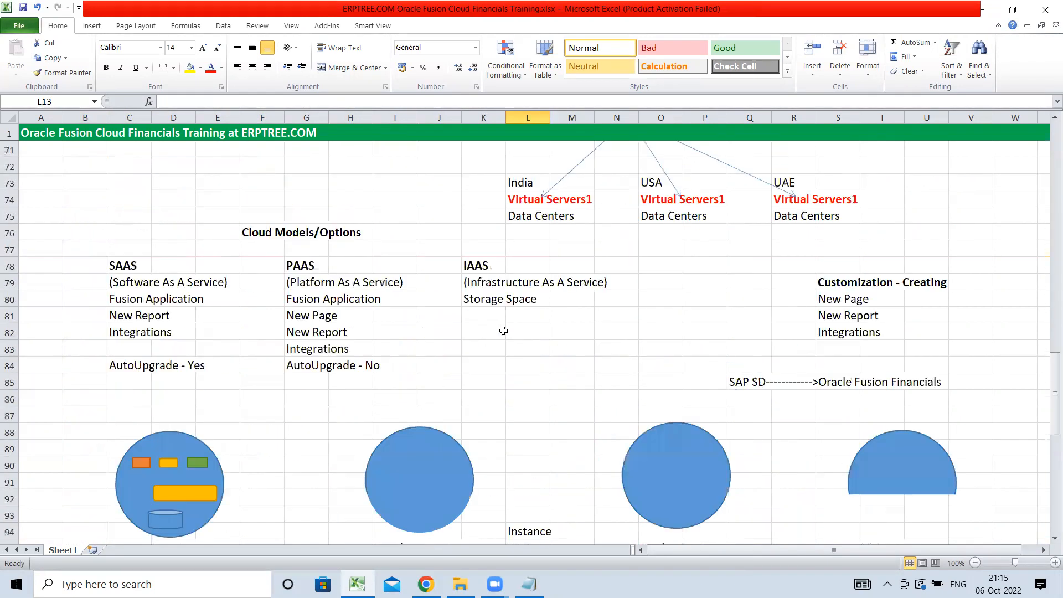
scroll(452, 303, "down", 4)
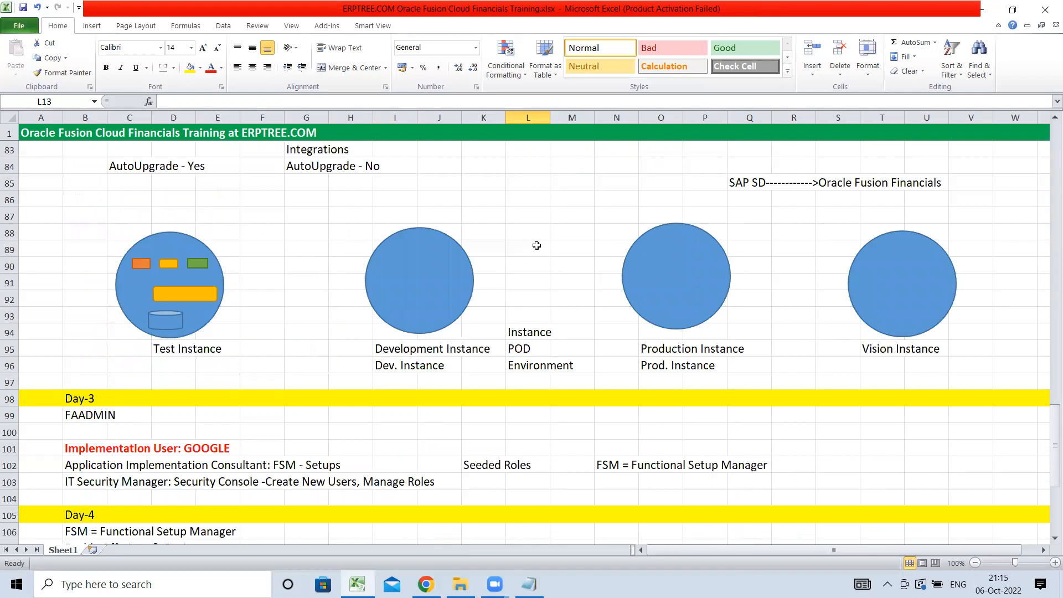
scroll(525, 242, "down", 3)
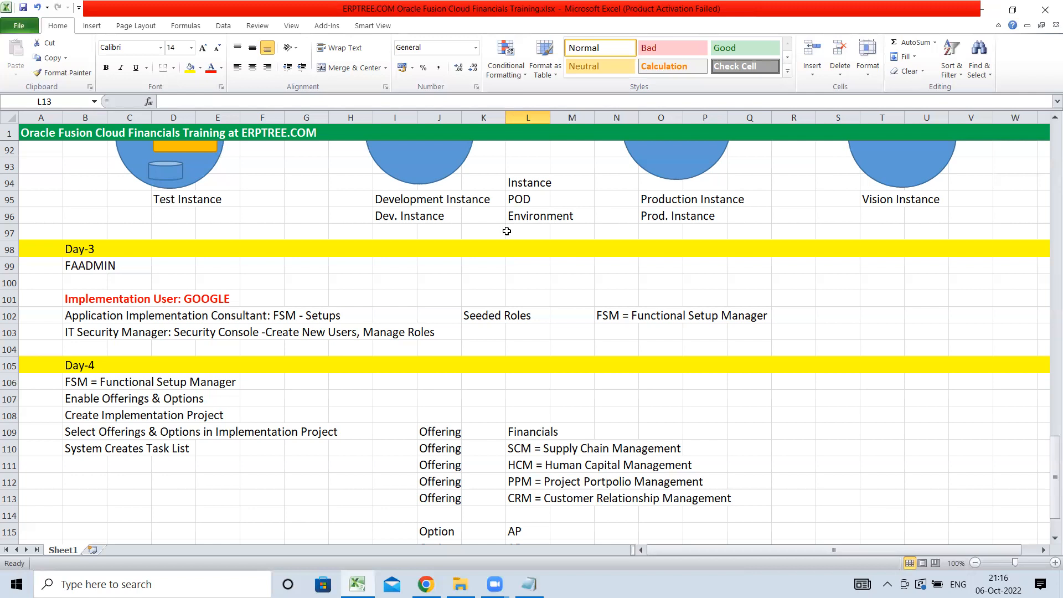
scroll(472, 360, "down", 2)
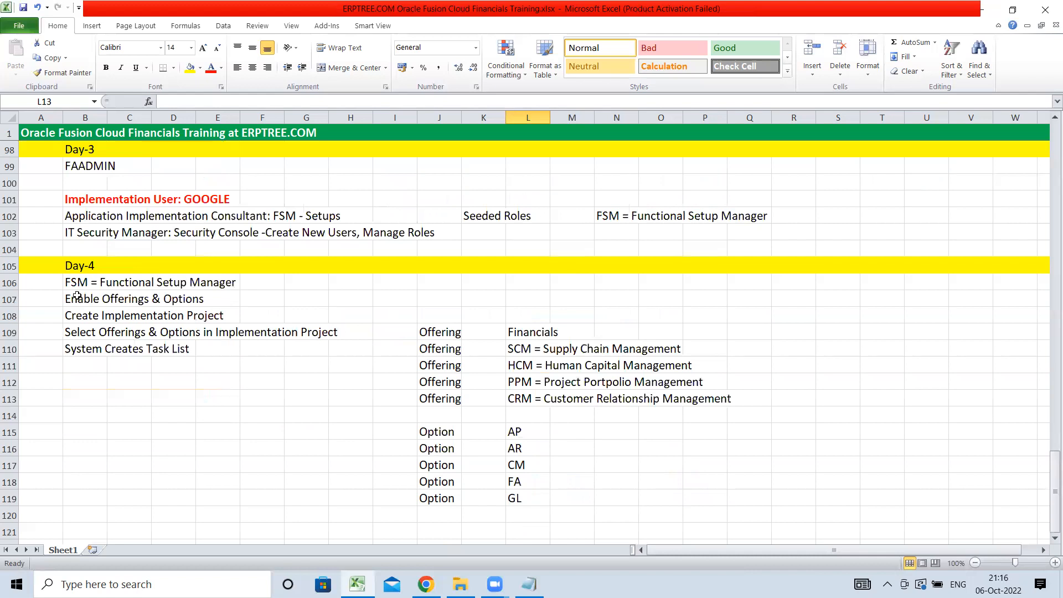
left_click_drag(74, 299, 214, 299)
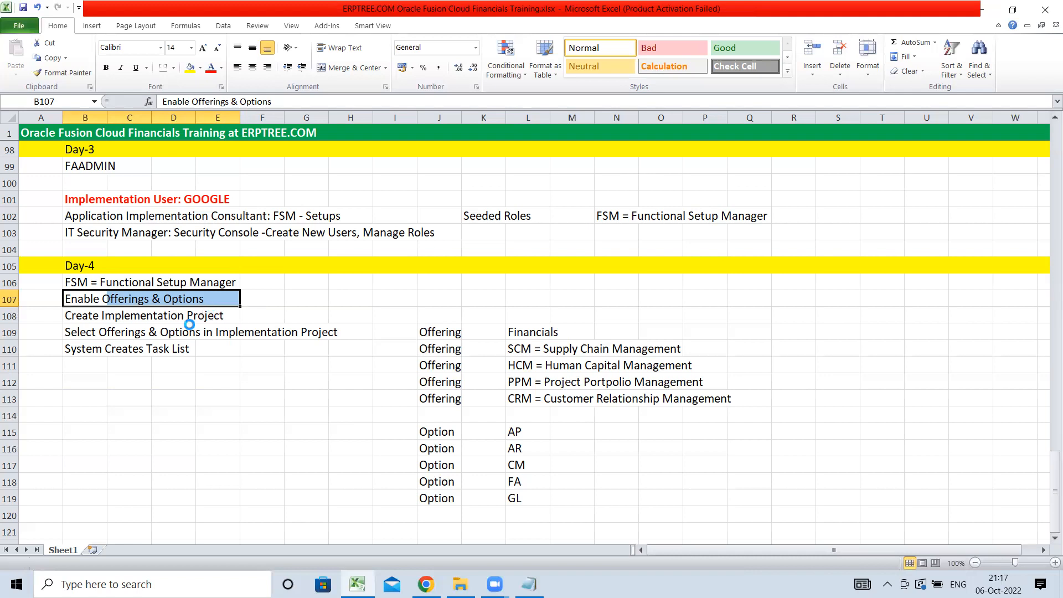
left_click_drag(70, 332, 331, 346)
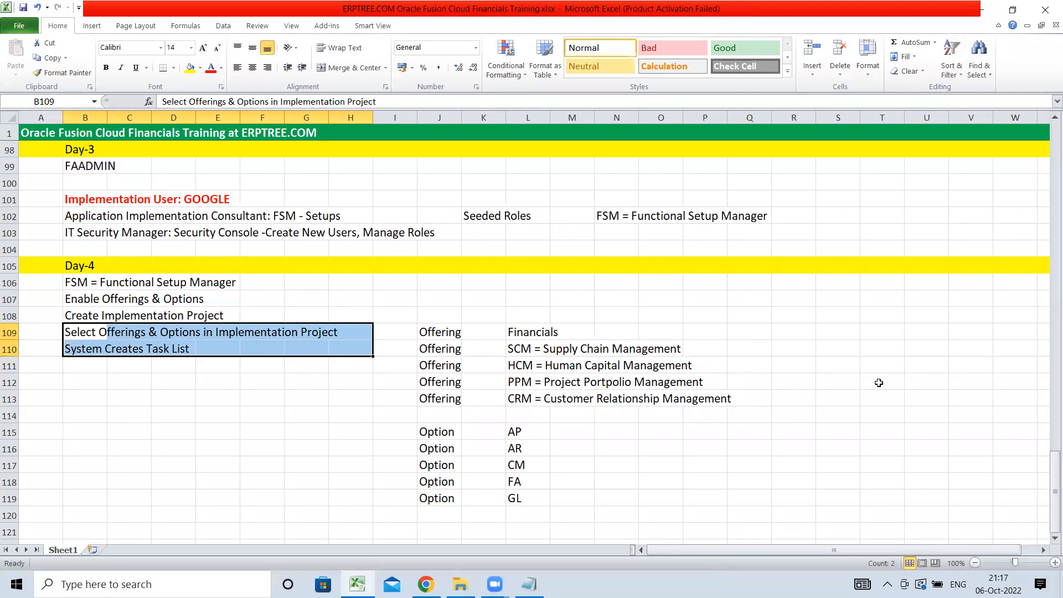
left_click(796, 370)
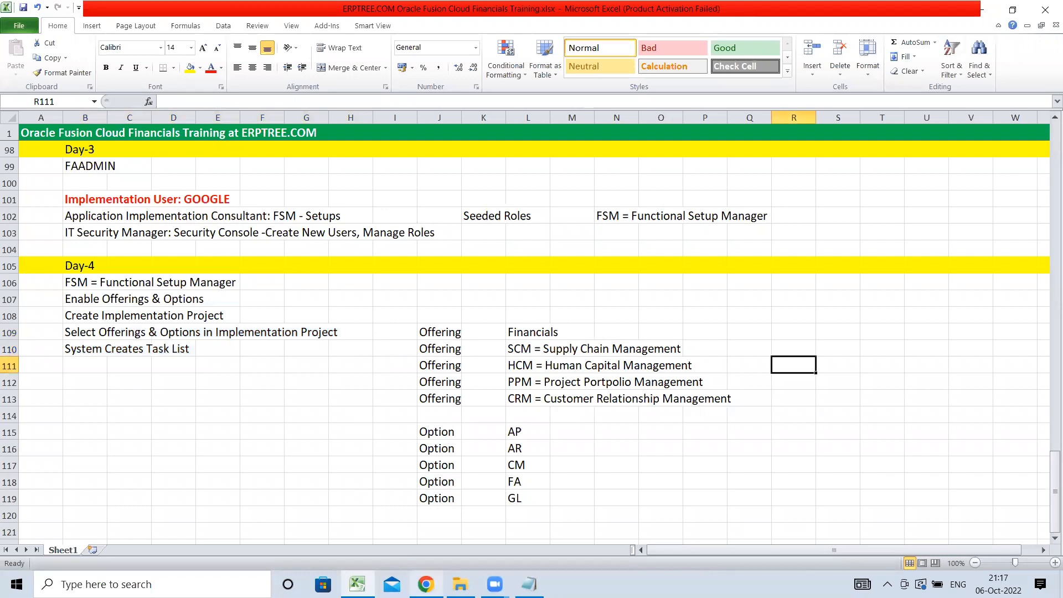
- Switch to the browser, view the About This Application information from the user settings, and close it
left_click(426, 584)
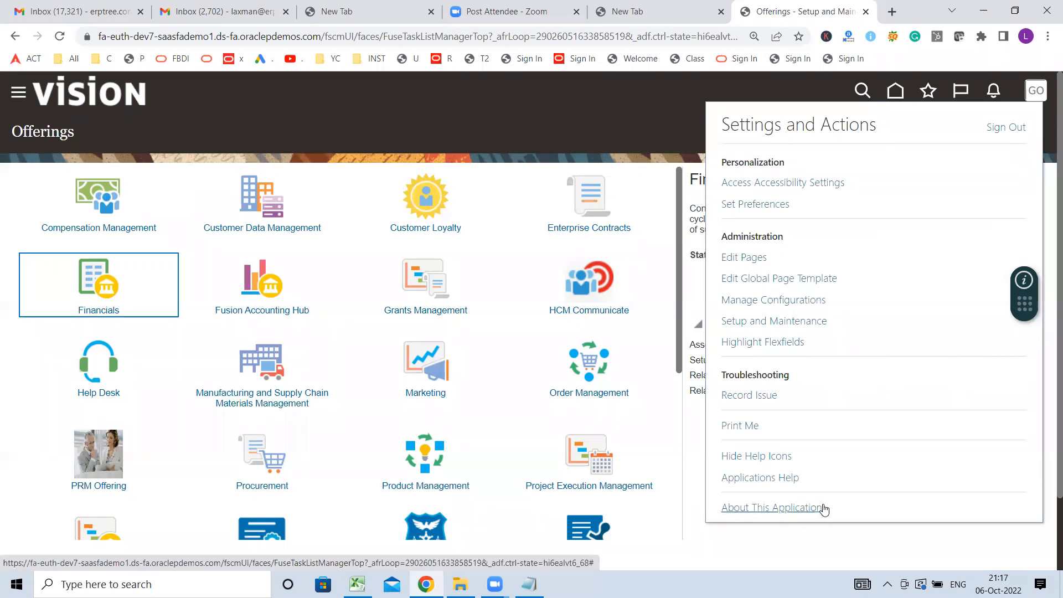
left_click(762, 509)
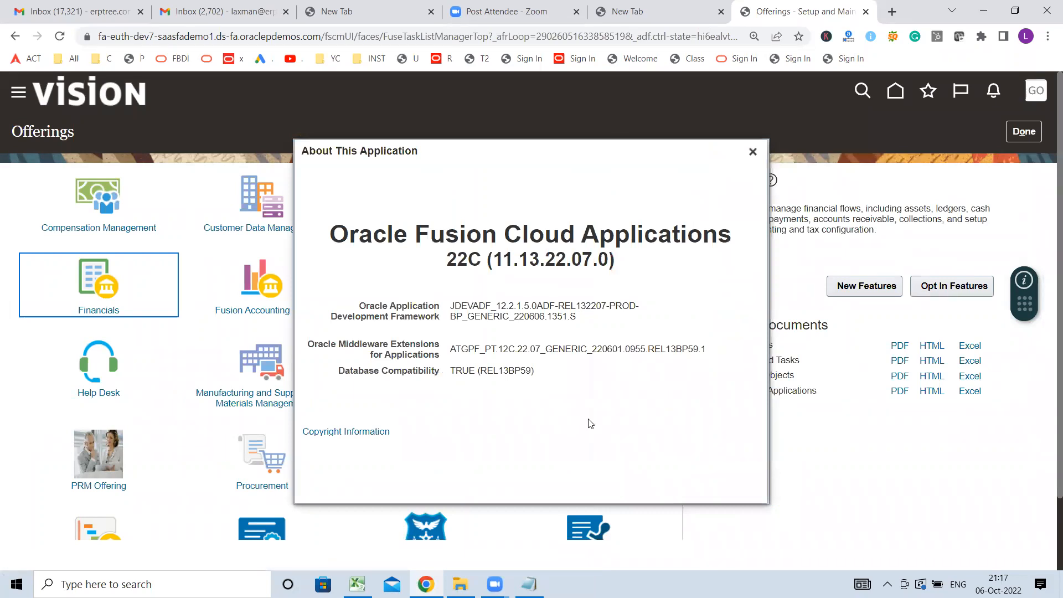
key("alt+m")
key("Return")
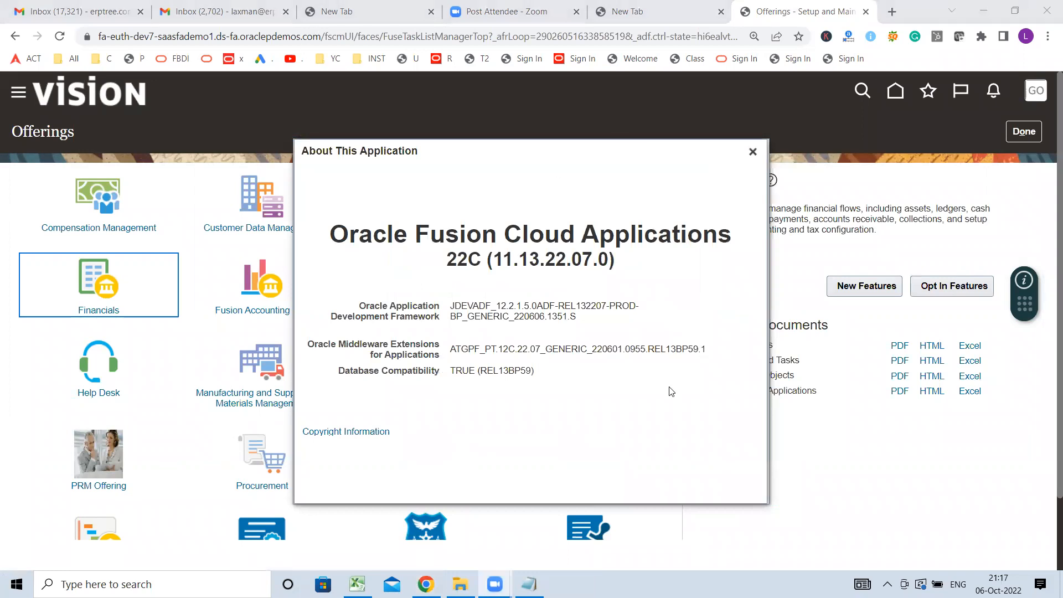
left_click(752, 152)
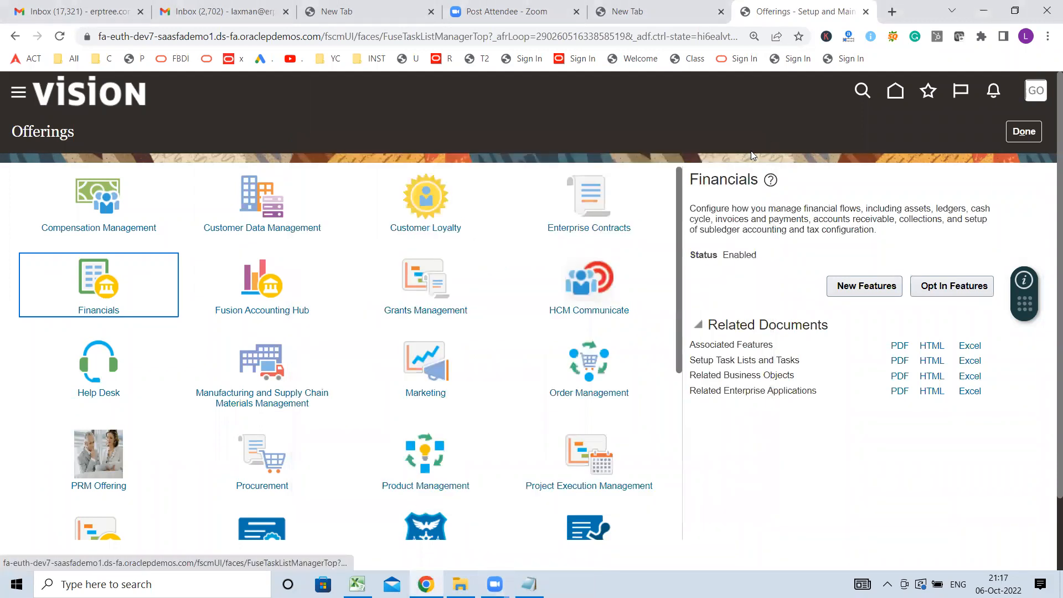
- Reopen About This Application, shift the dialog slightly upward, and highlight the product name and the full release number in parentheses
left_click(1035, 94)
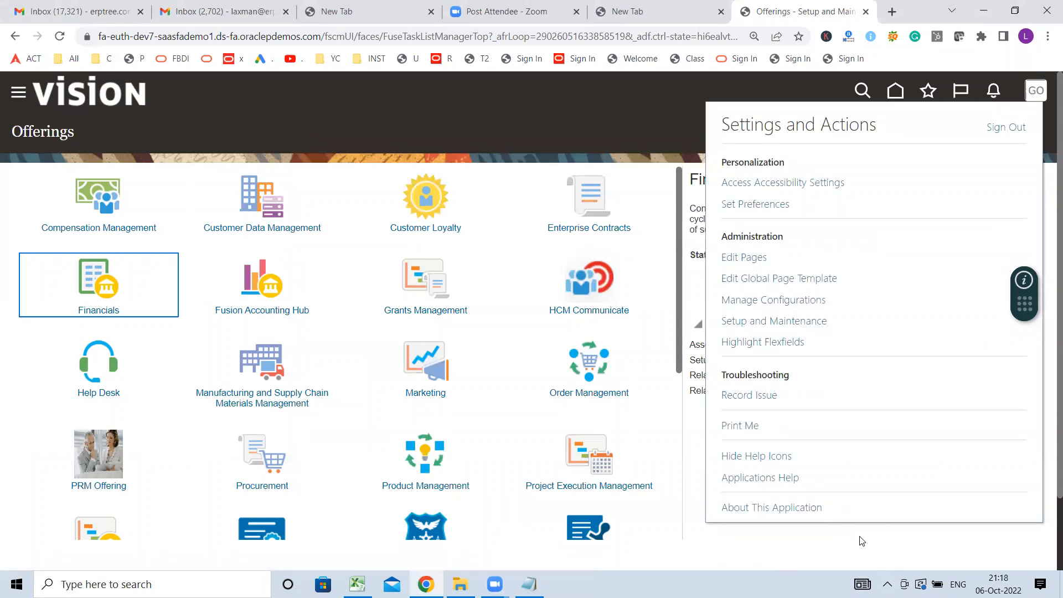
left_click(748, 509)
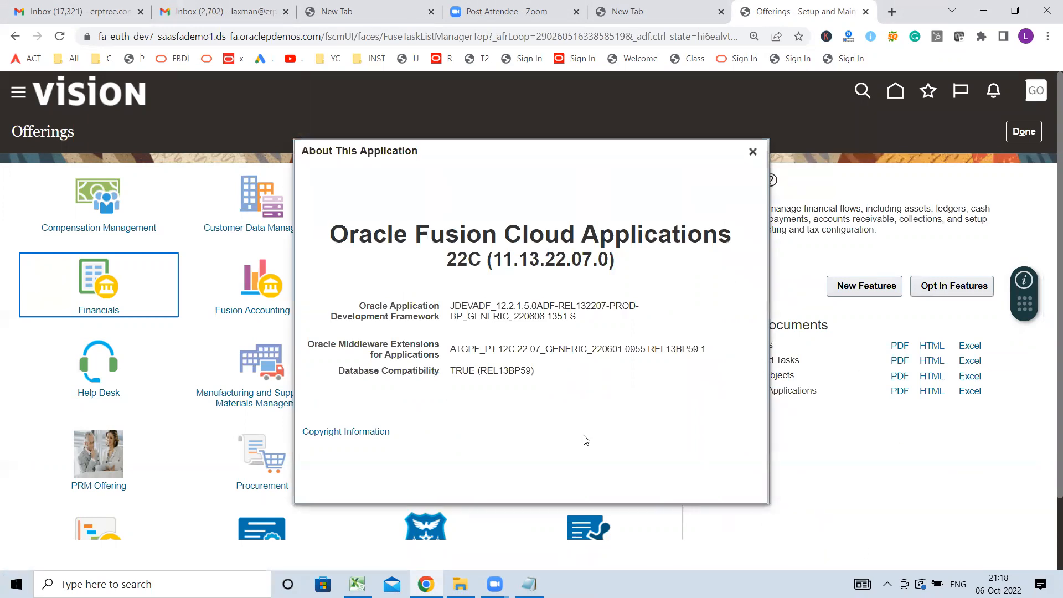
left_click_drag(443, 154, 449, 139)
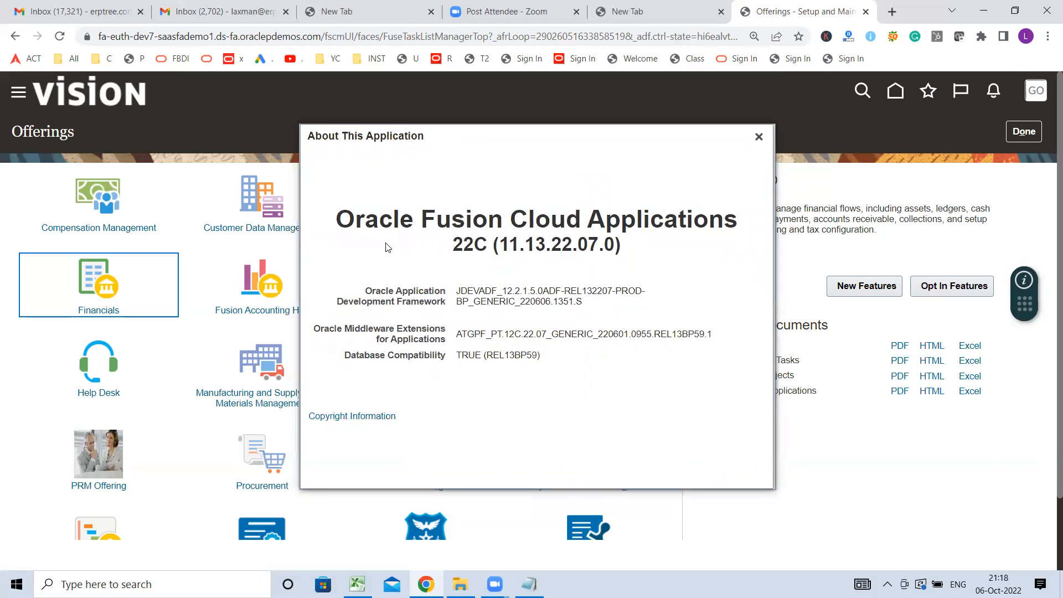
left_click_drag(335, 218, 744, 210)
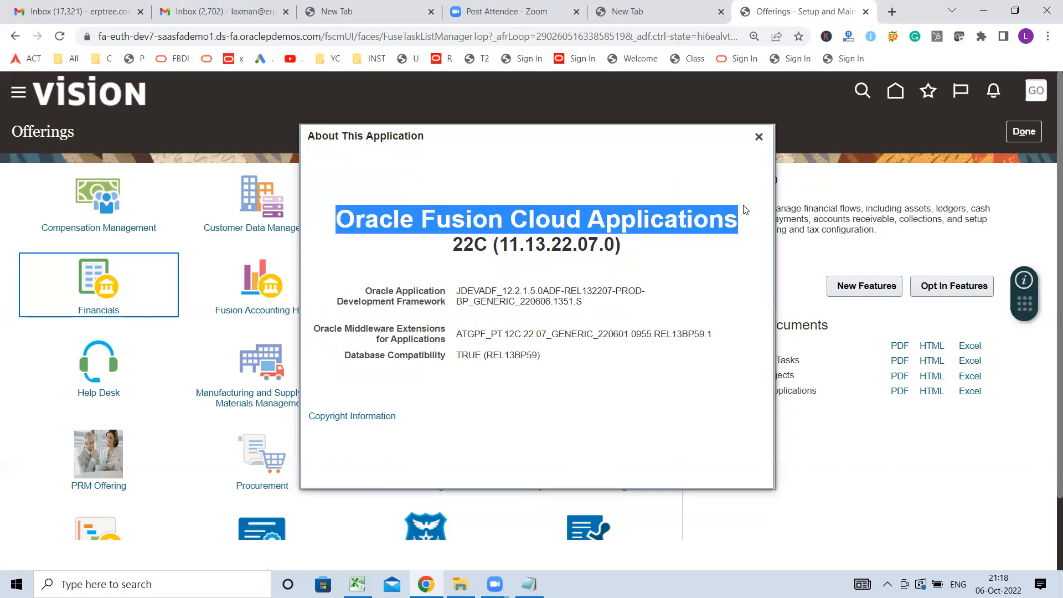
left_click_drag(454, 244, 522, 250)
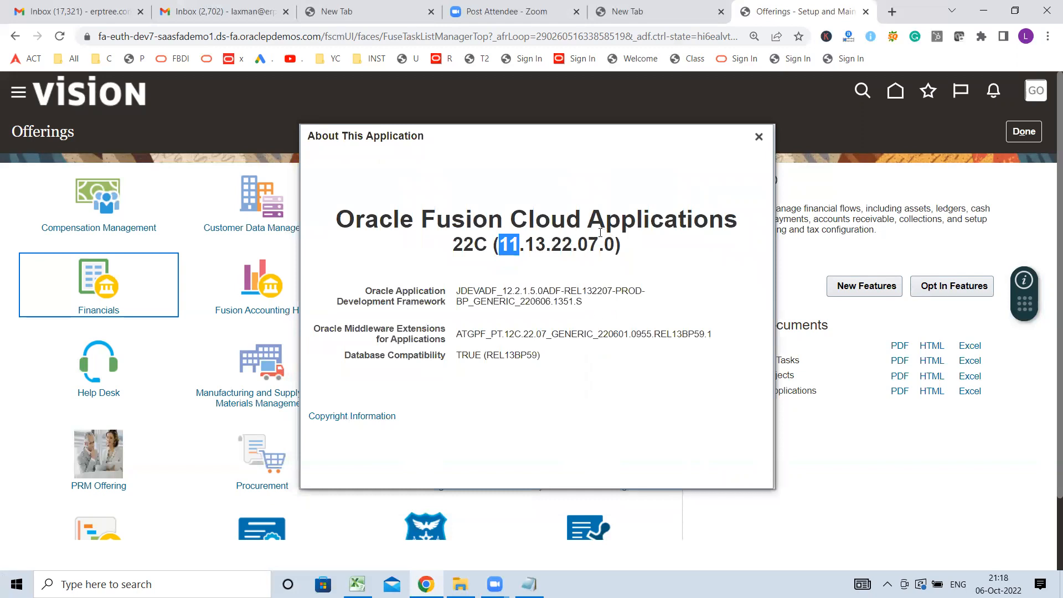
left_click(503, 245)
left_click_drag(500, 245, 616, 249)
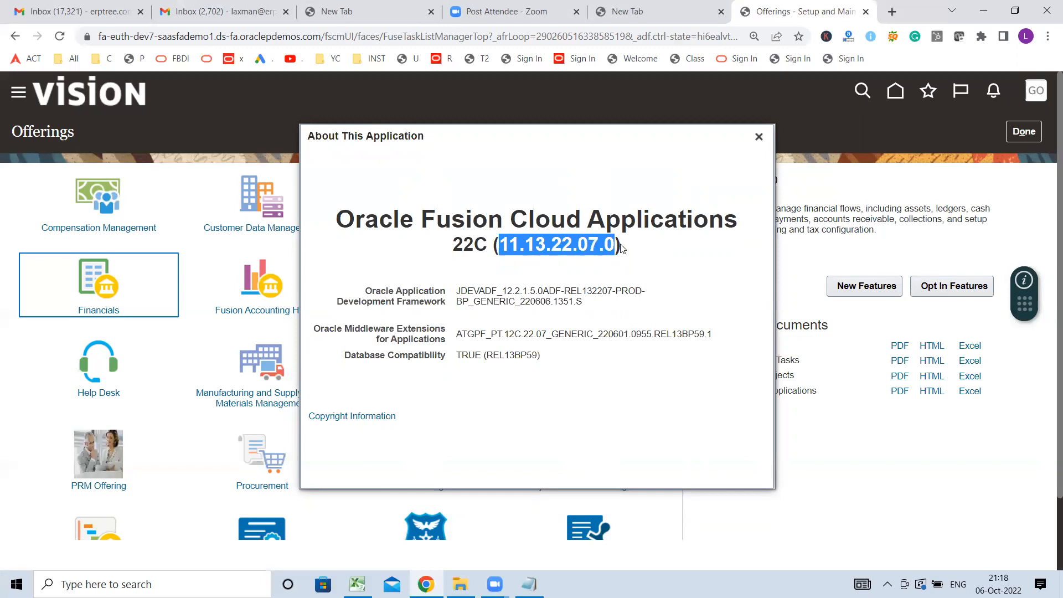
left_click(537, 264)
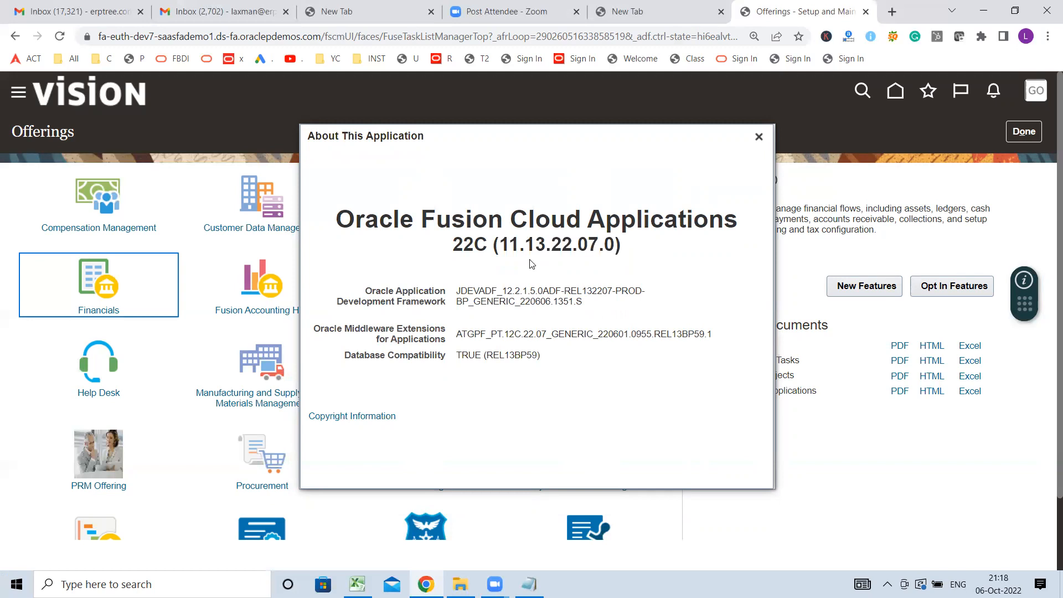
- Examine the release number segment by segment, highlighting 11, 13, 22 and 07 in turn
left_click_drag(520, 247, 500, 248)
left_click(530, 248)
left_click_drag(525, 248, 546, 247)
left_click_drag(524, 244, 549, 246)
left_click(528, 247)
left_click_drag(524, 244, 546, 246)
left_click(556, 244)
left_click_drag(551, 244, 572, 244)
left_click_drag(578, 249, 597, 253)
left_click_drag(554, 244, 599, 249)
left_click(588, 247)
mouse_move(552, 244)
left_mouse_down()
mouse_move(598, 263)
mouse_move(552, 241)
left_mouse_up()
mouse_move(552, 244)
left_mouse_down()
mouse_move(583, 245)
mouse_move(551, 245)
left_mouse_up()
left_click(599, 242)
- Compare the 22C release label with the 22.07 part of the version number by highlighting each alternately
left_click_drag(453, 244, 488, 251)
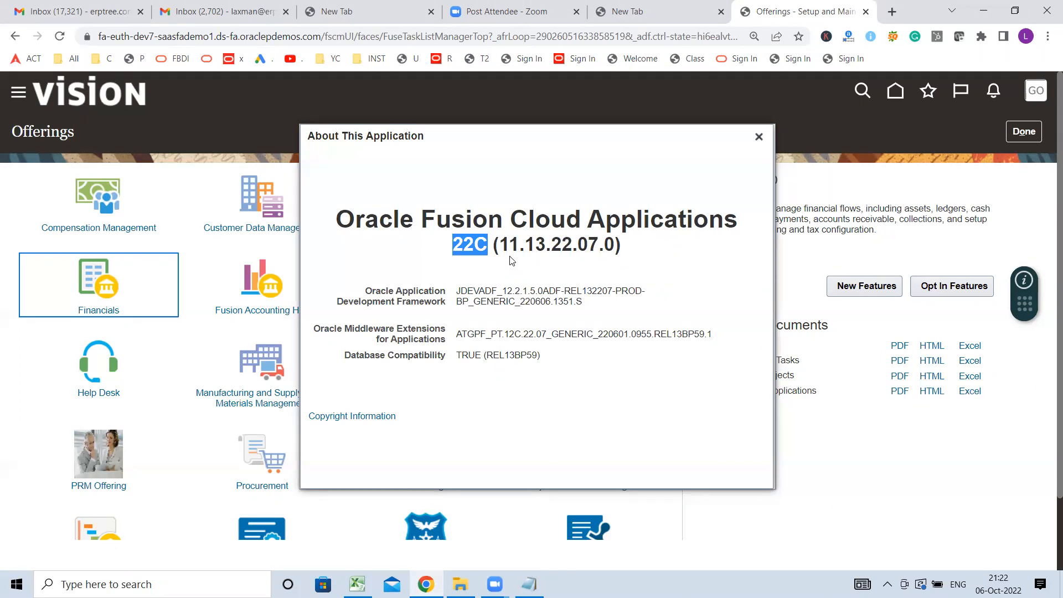
left_click_drag(557, 246, 599, 250)
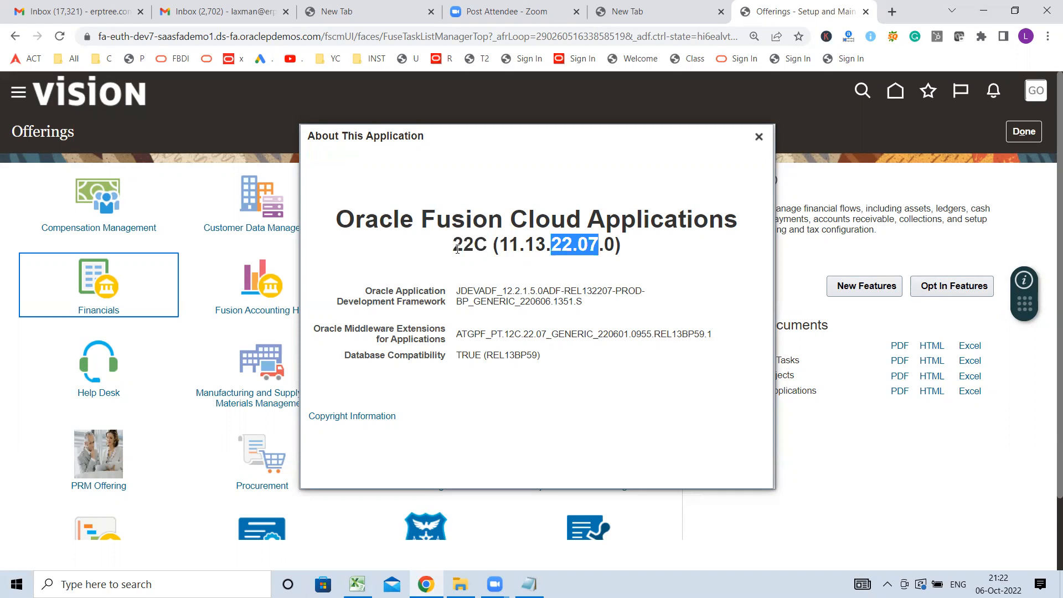
left_click_drag(452, 245, 489, 247)
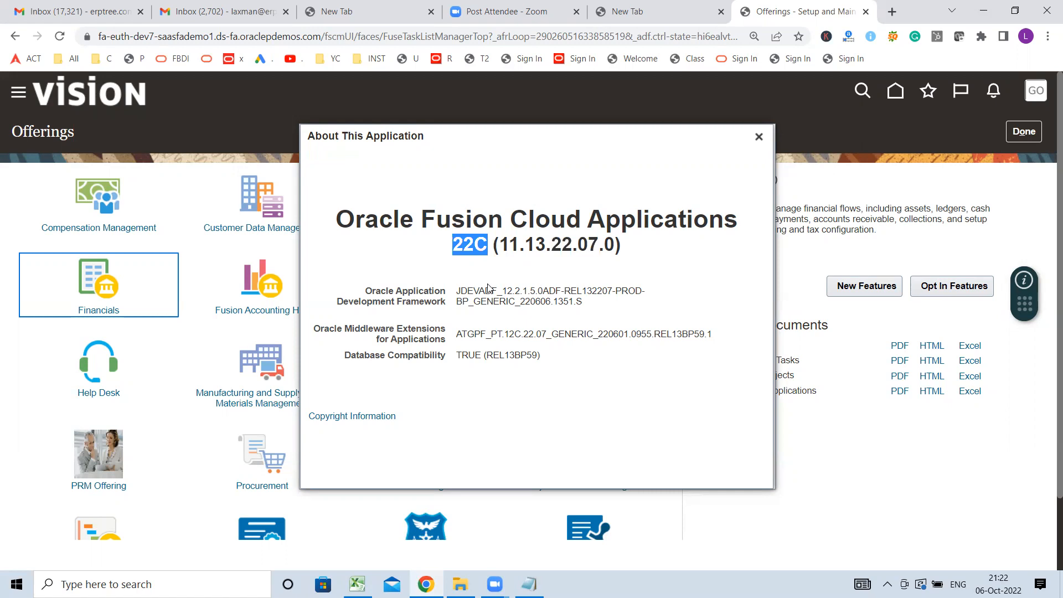
left_click(559, 247)
left_click_drag(553, 246, 599, 247)
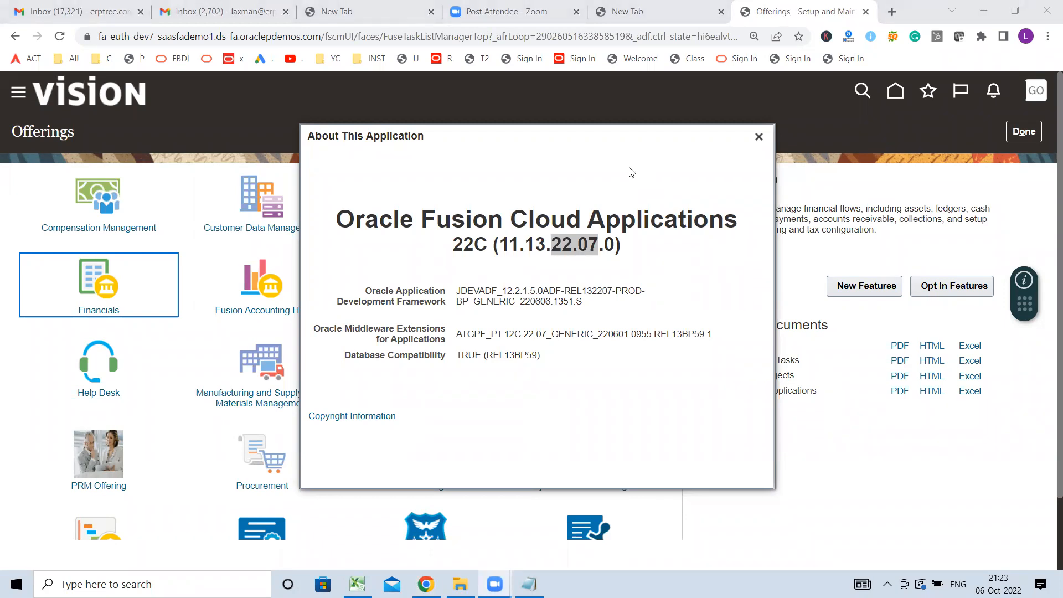
left_click(573, 250)
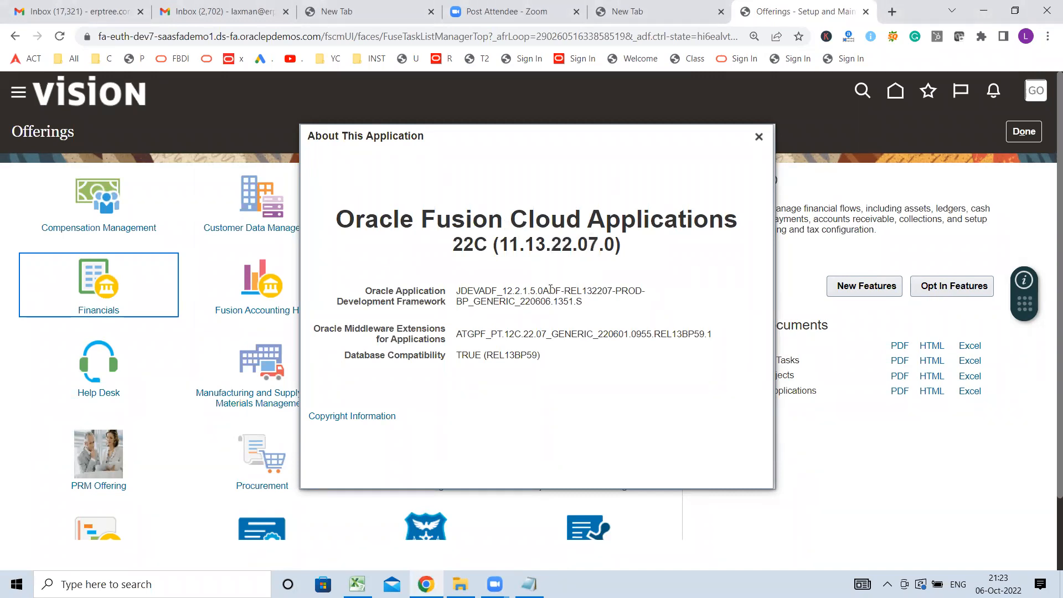
- Review the 13 and 11 segments against the 22C label, highlighting its year digits and the 13 segment again
left_click_drag(524, 244, 544, 244)
left_click_drag(520, 244, 500, 244)
left_click_drag(454, 244, 485, 252)
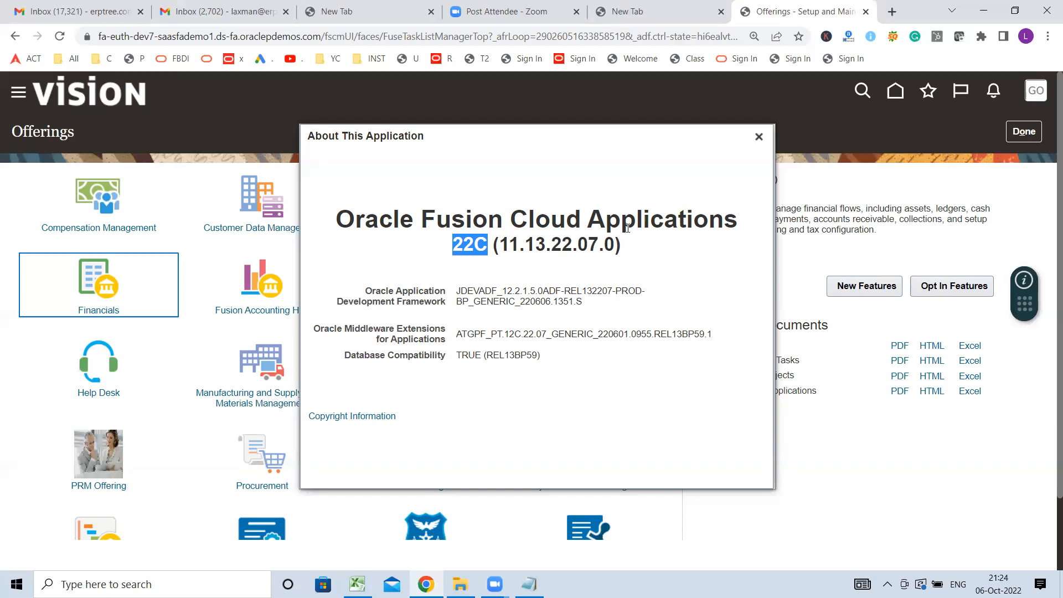
left_click(470, 261)
left_click_drag(453, 246, 475, 251)
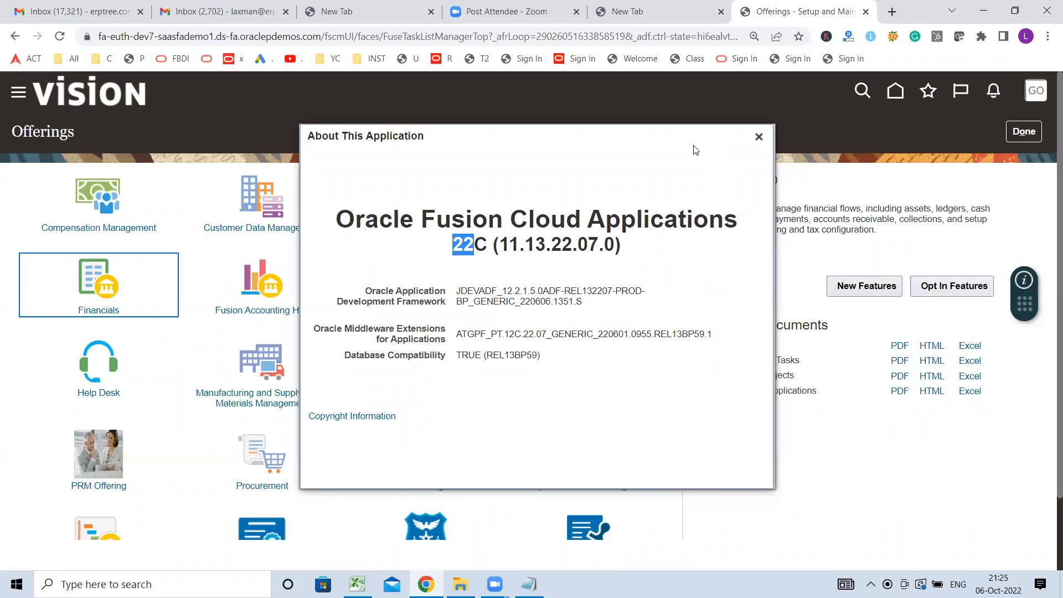
left_click_drag(525, 246, 546, 248)
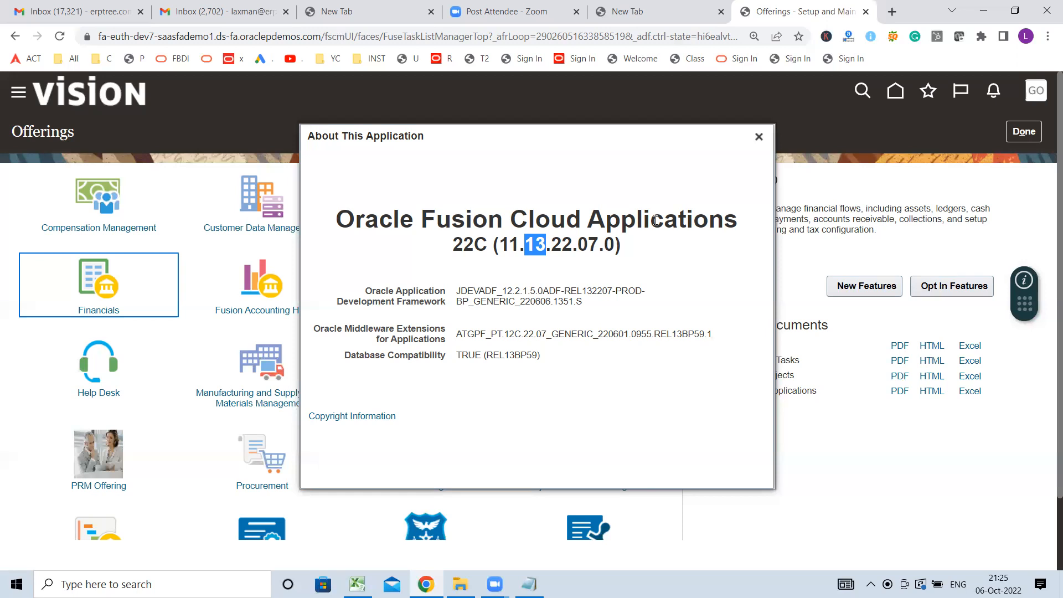
- Review the 13 and 22.07 segments and the 22C release label by highlighting each, and close About This Application
mouse_move(519, 241)
left_mouse_down()
mouse_move(502, 237)
mouse_move(545, 243)
mouse_move(525, 243)
left_mouse_up()
left_click_drag(552, 243, 600, 248)
left_click_drag(454, 244, 487, 246)
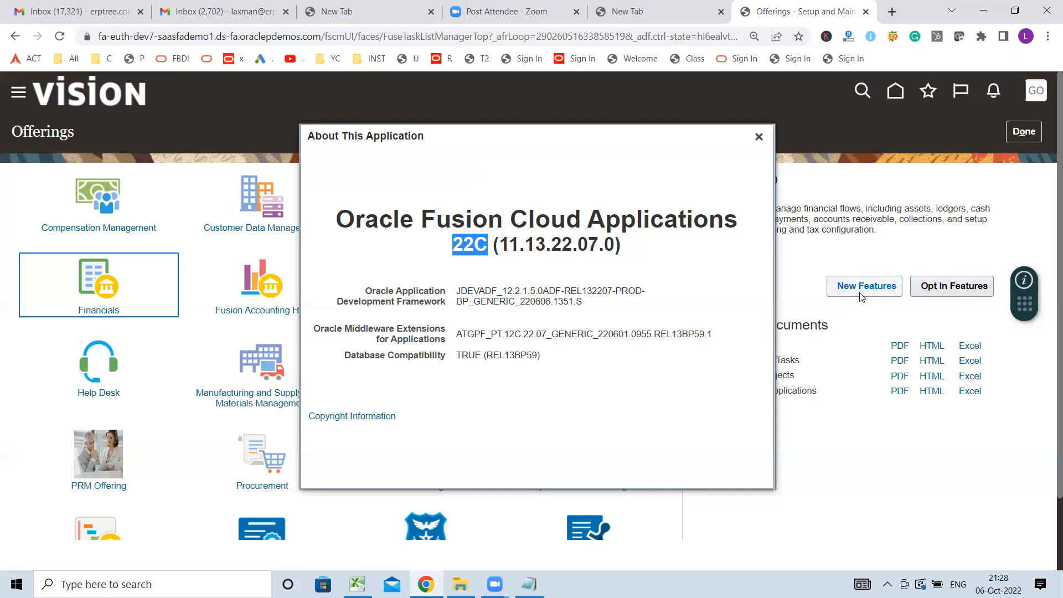
left_click(452, 247)
left_click_drag(453, 246, 483, 261)
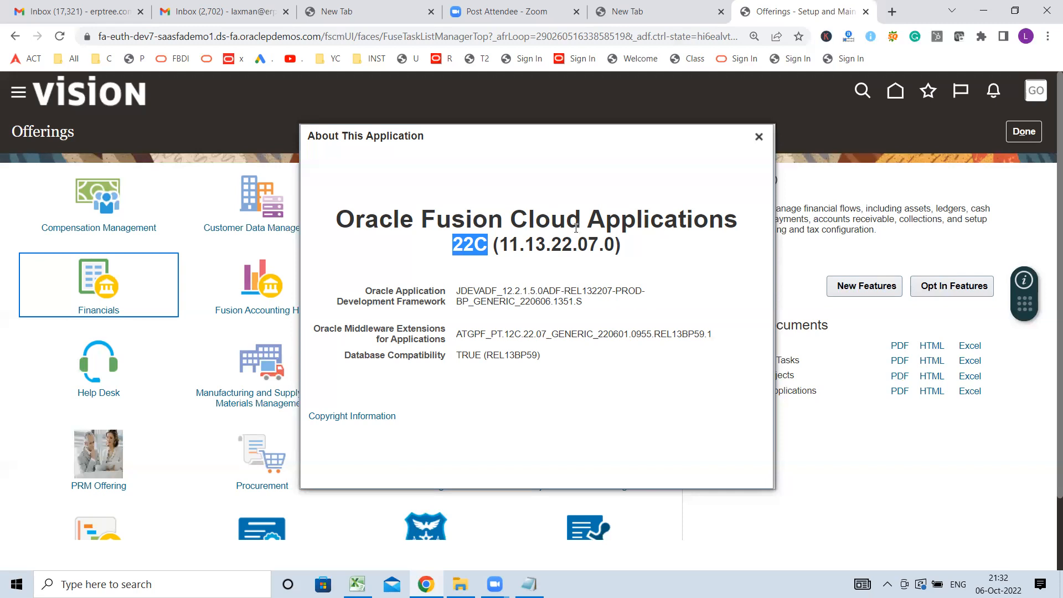
left_click(759, 136)
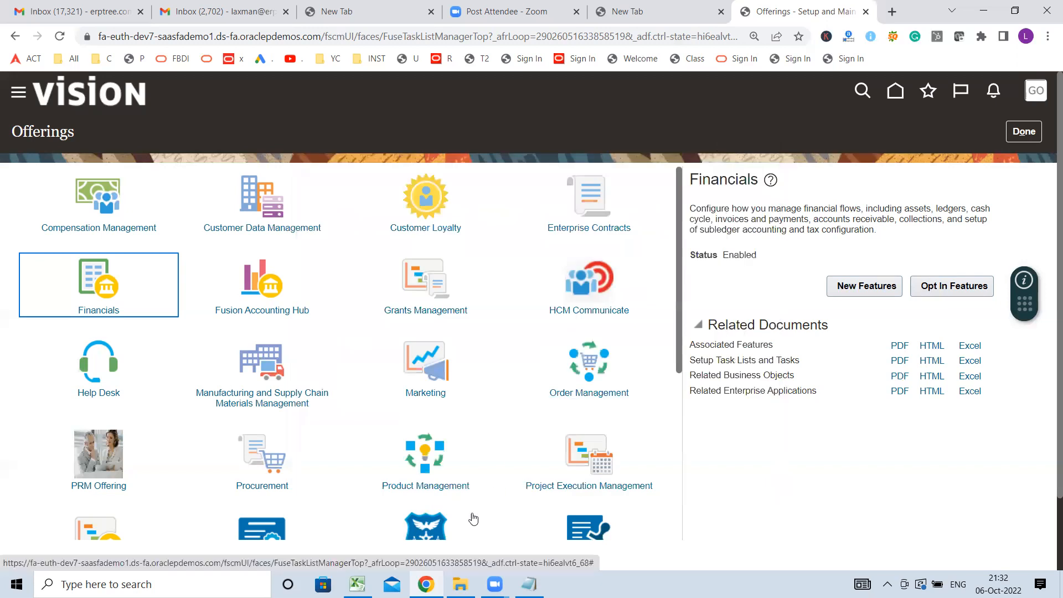
- Switch to the Excel training workbook and highlight the Day-4 notes on enabling offerings and options and creating an implementation project
key("alt+Tab")
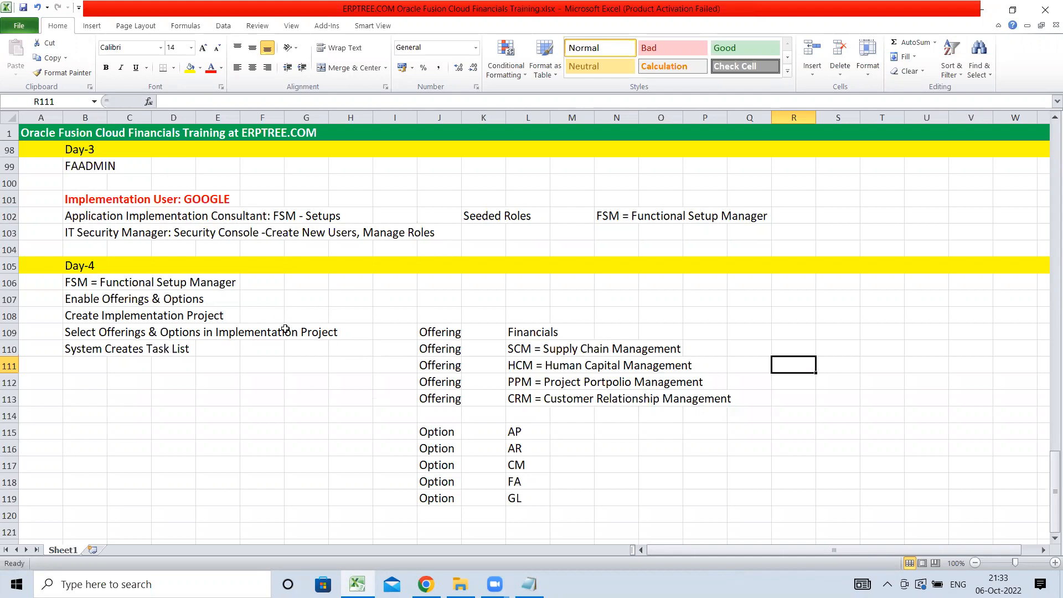
left_click_drag(65, 314, 204, 311)
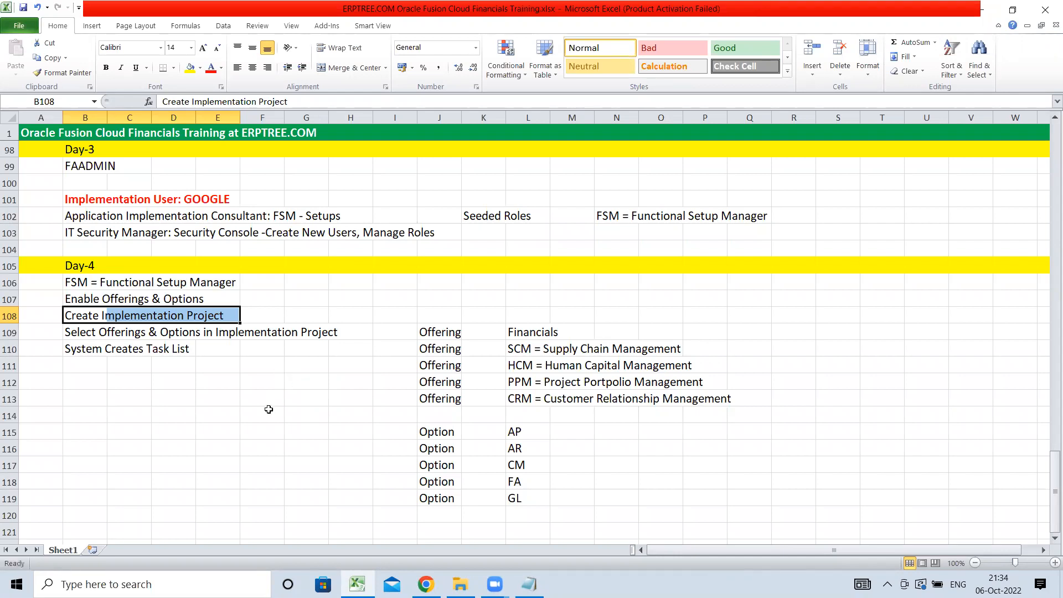
left_click_drag(89, 296, 191, 297)
left_click_drag(86, 314, 214, 316)
- Return to Chrome, leave the Offerings page, and open Setup and Maintenance, checking where its Go to Offerings action is
left_click(425, 584)
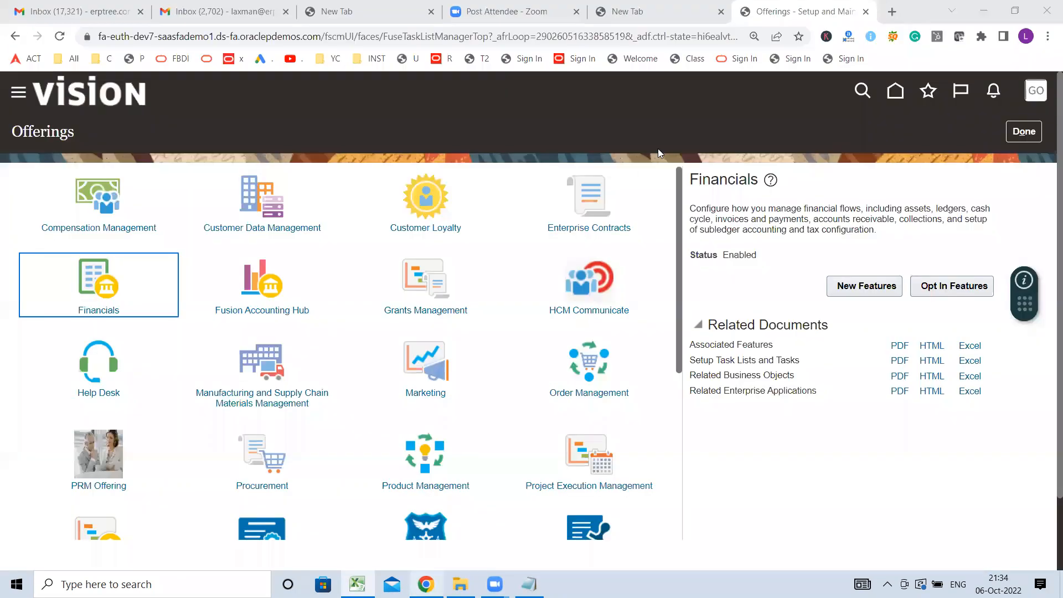
left_click(1024, 131)
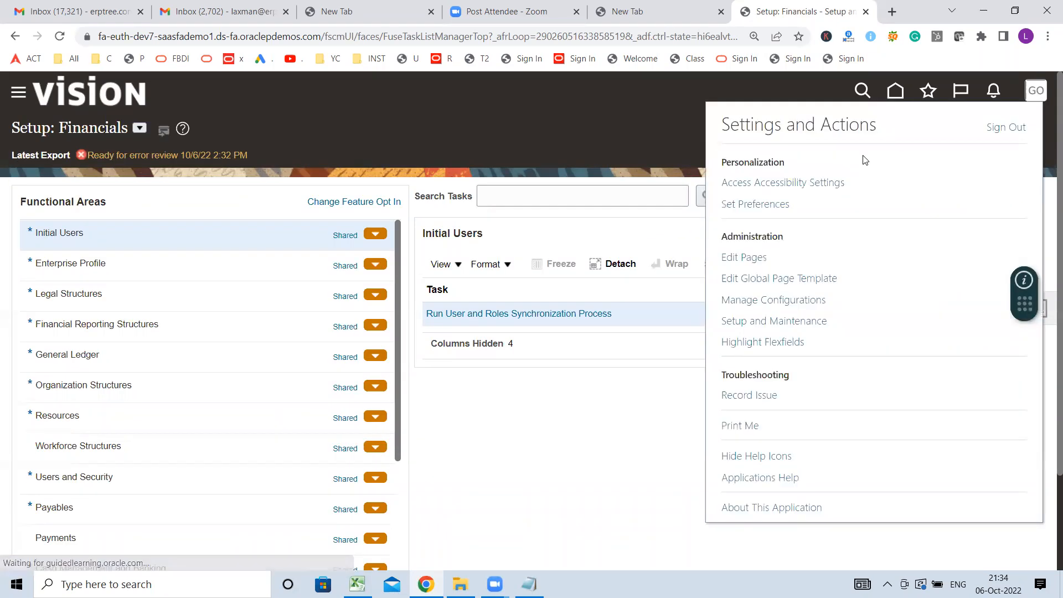
left_click(797, 323)
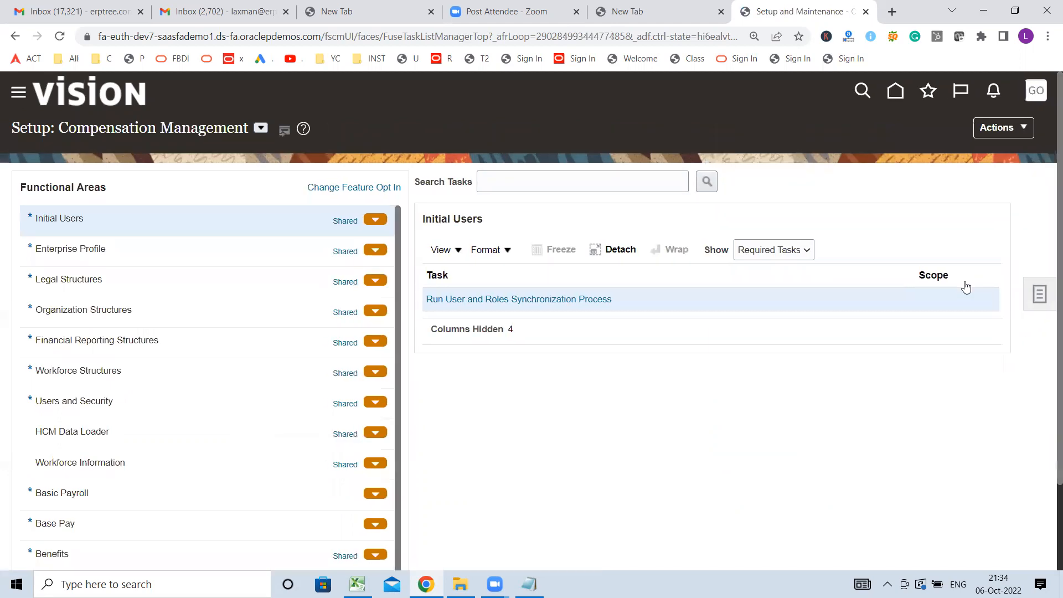
left_click(1019, 129)
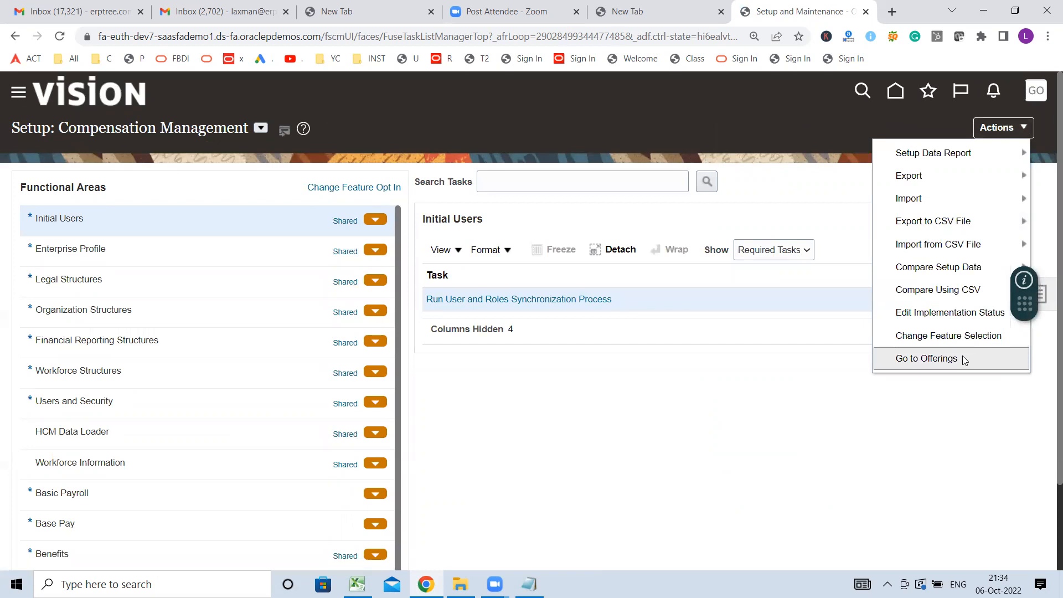
left_click(800, 111)
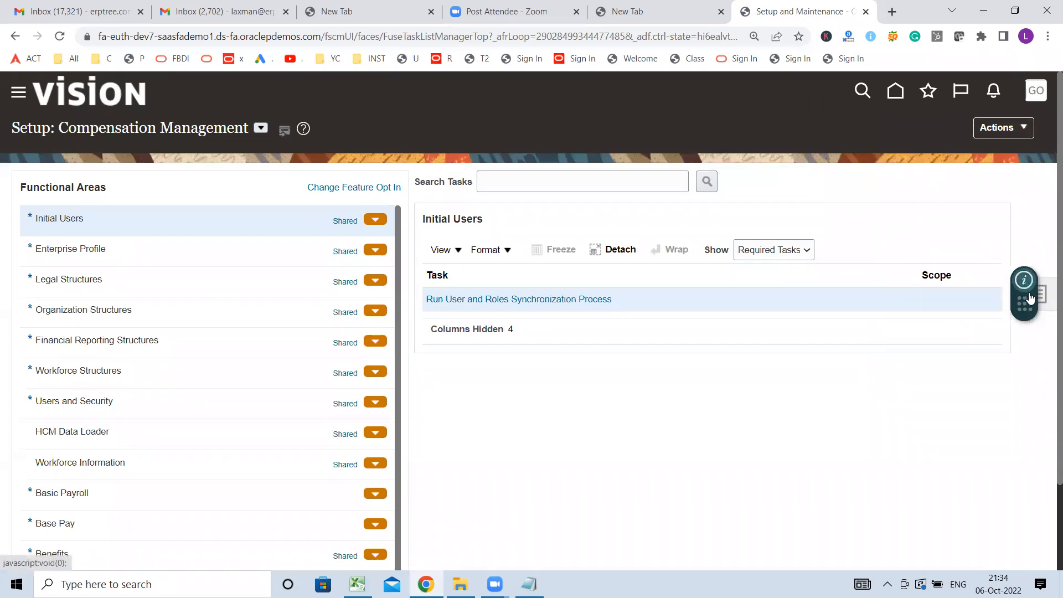
- Move the floating help widget away from the Tasks handle and open Manage Implementation Projects
left_click_drag(1027, 300, 620, 570)
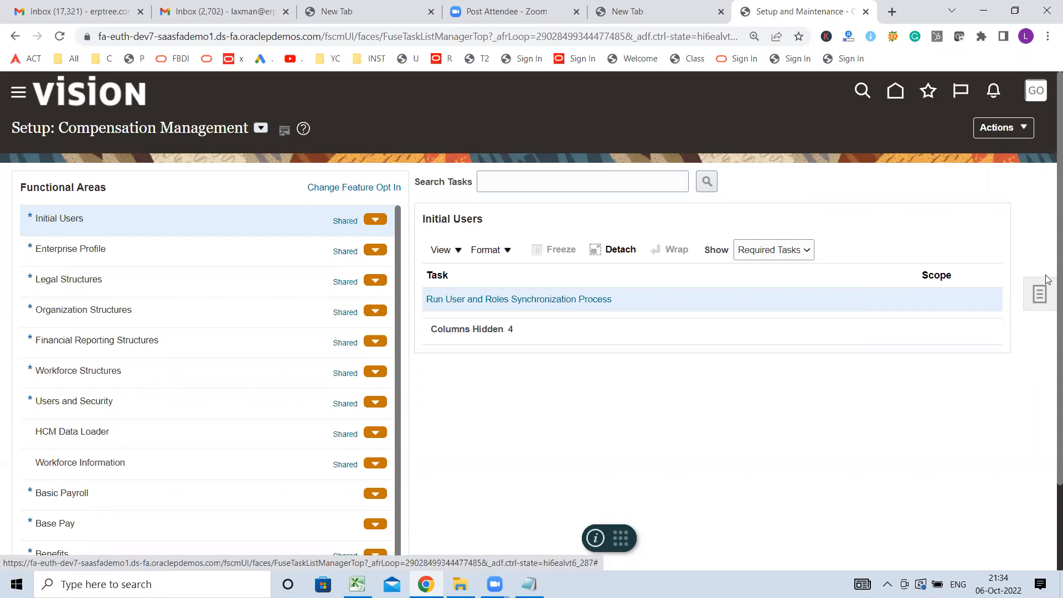
left_click(1047, 282)
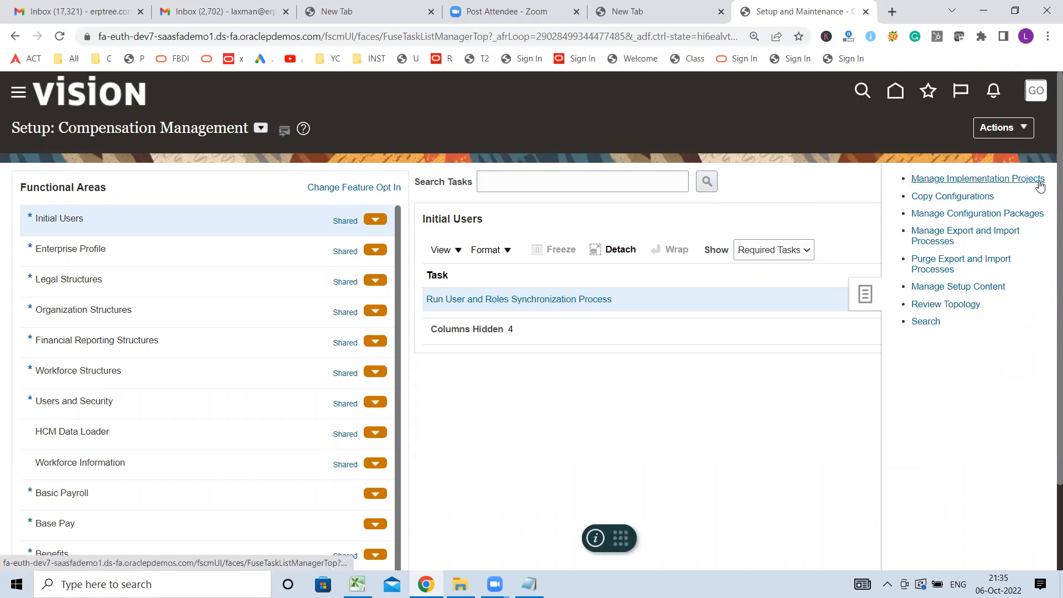
left_click(957, 178)
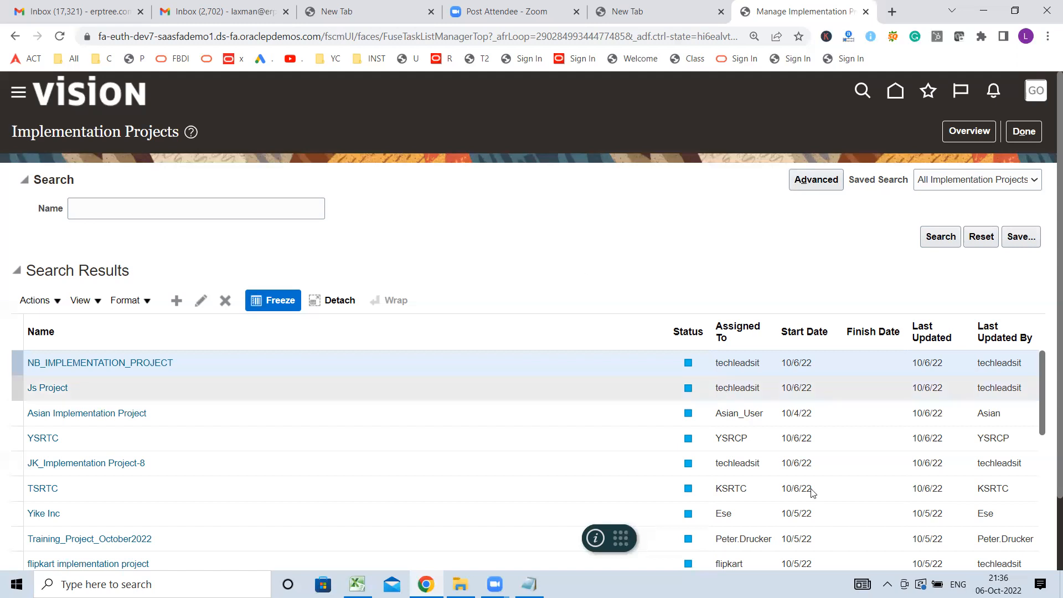
- Examine the list of existing implementation projects, including their assigned users, start dates and last-updated details
scroll(826, 436, "down", 4)
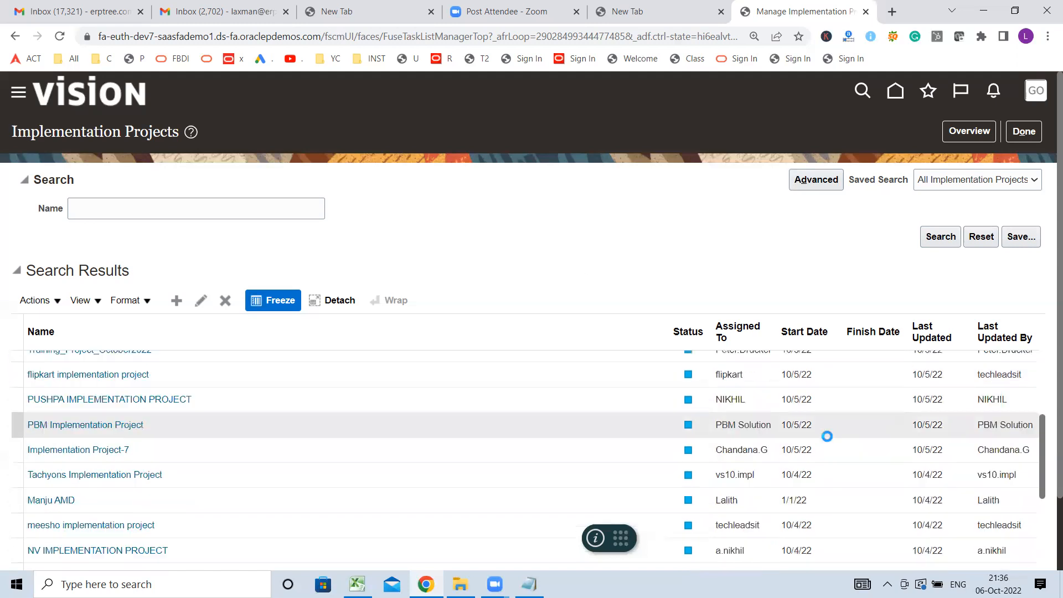
scroll(834, 425, "down", 3)
scroll(836, 430, "down", 3)
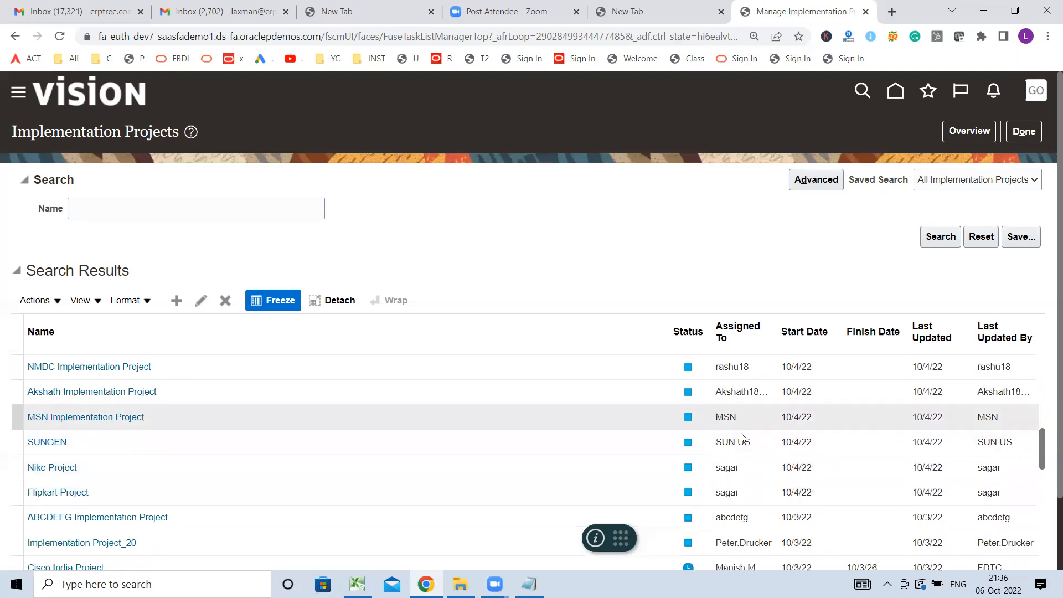
scroll(749, 431, "down", 5)
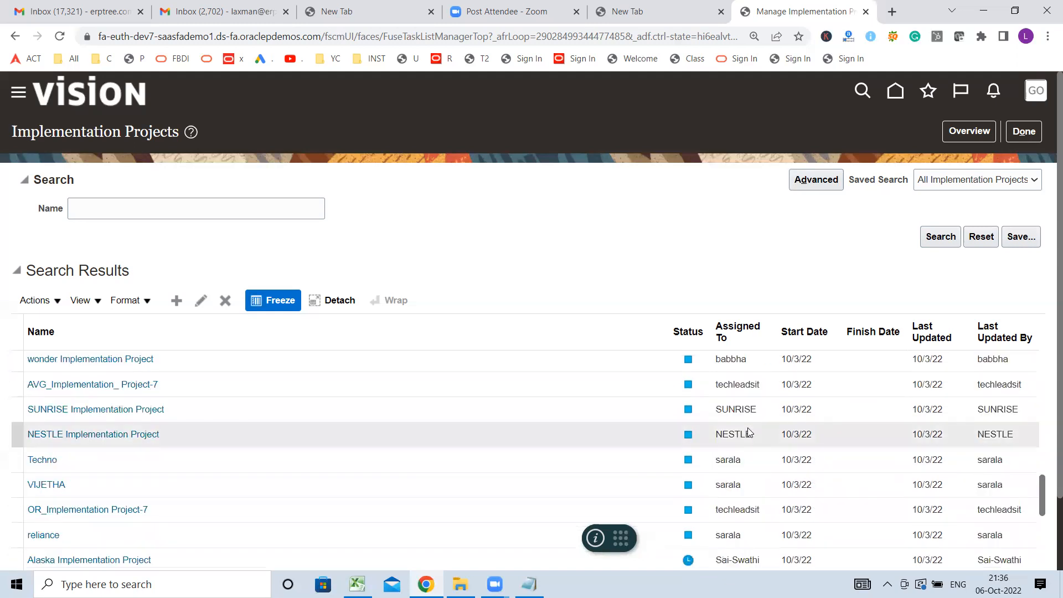
scroll(749, 431, "down", 5)
scroll(747, 427, "down", 5)
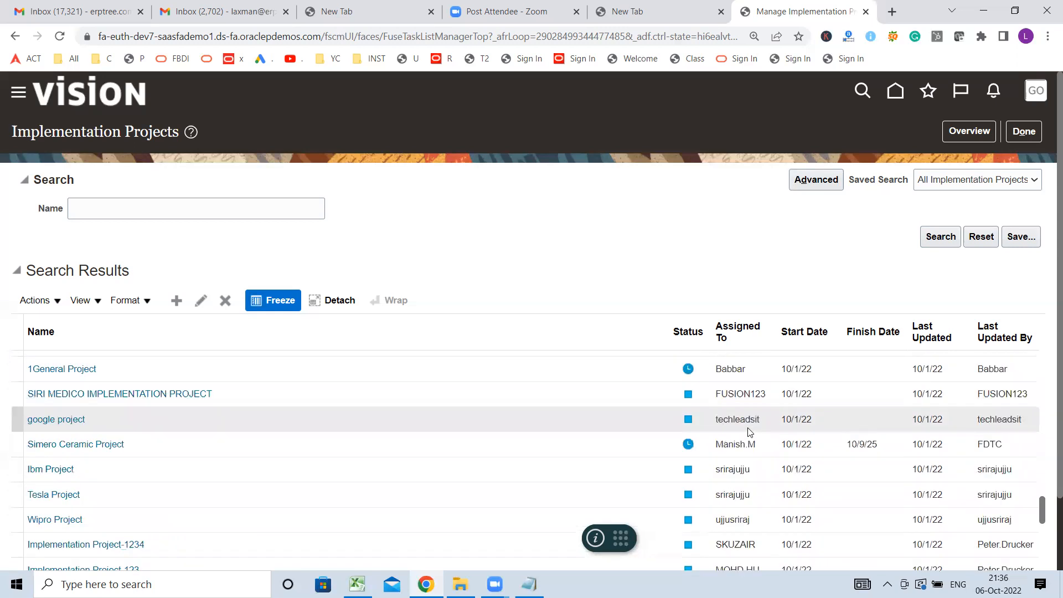
scroll(748, 429, "down", 5)
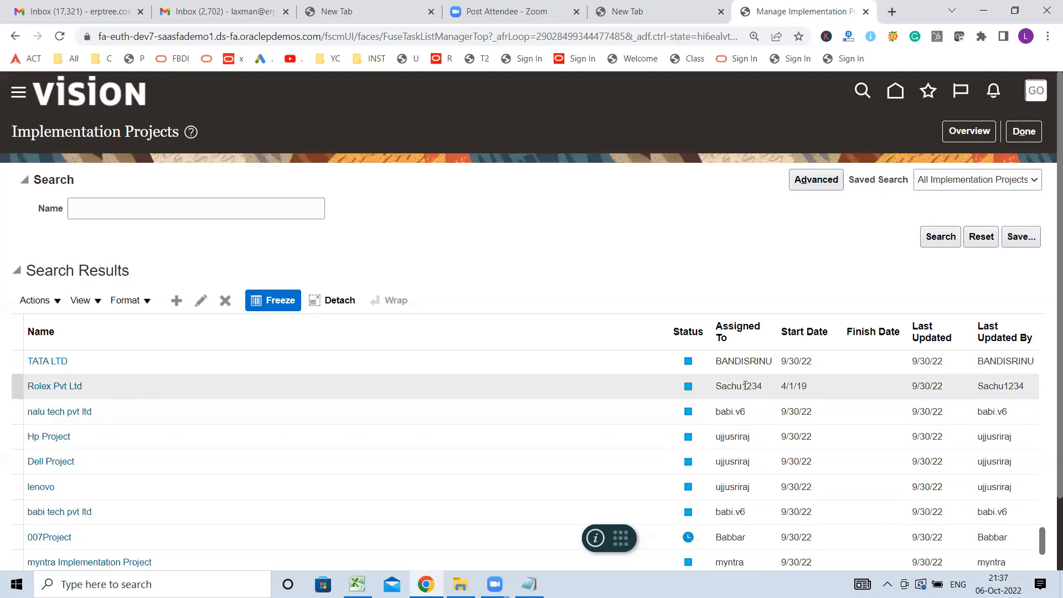
scroll(724, 418, "down", 2)
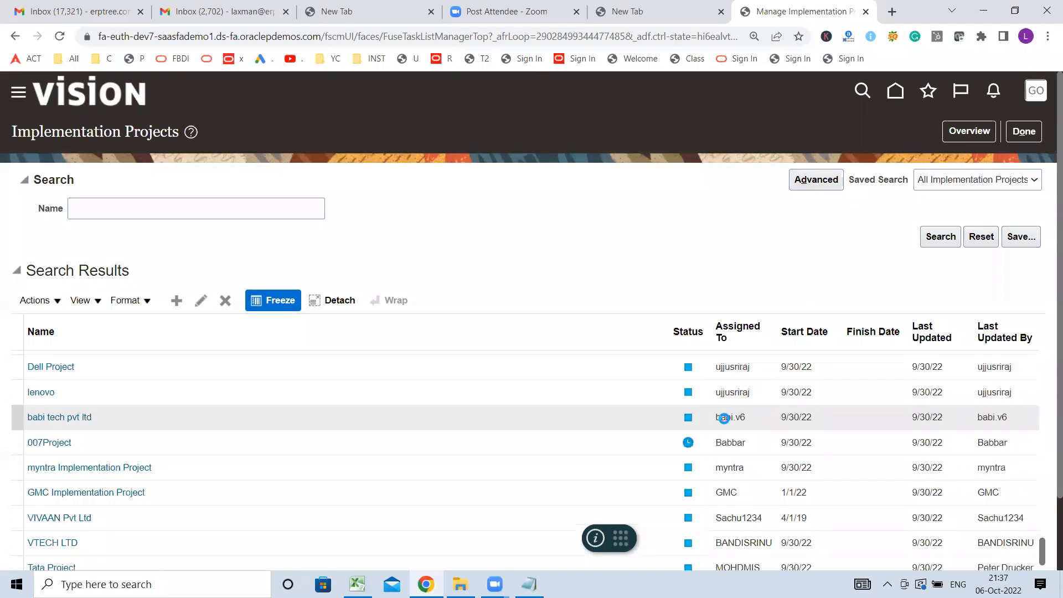
scroll(724, 418, "down", 5)
scroll(724, 418, "down", 5)
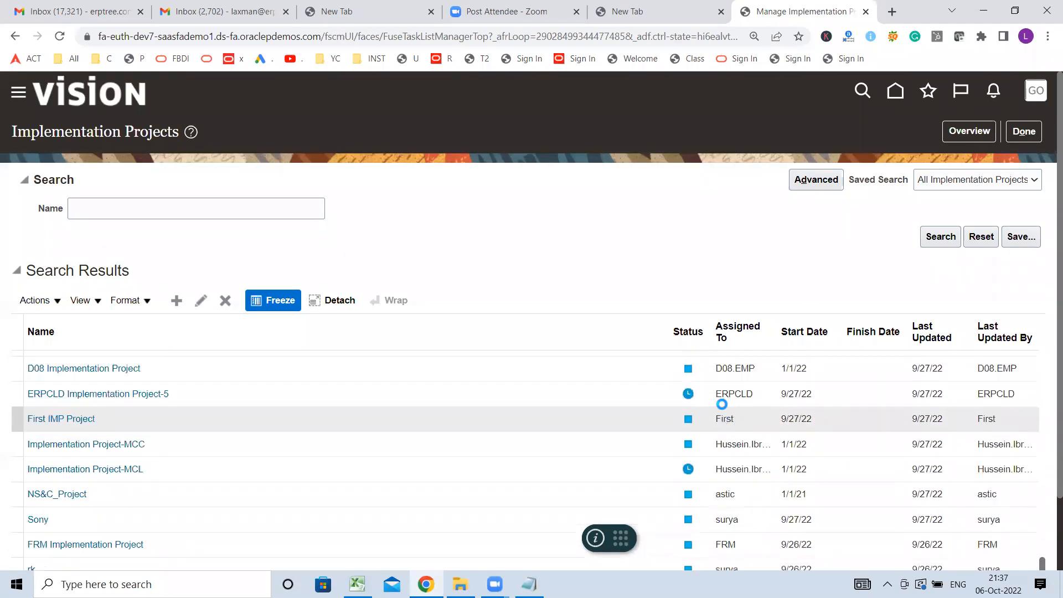
scroll(727, 412, "down", 5)
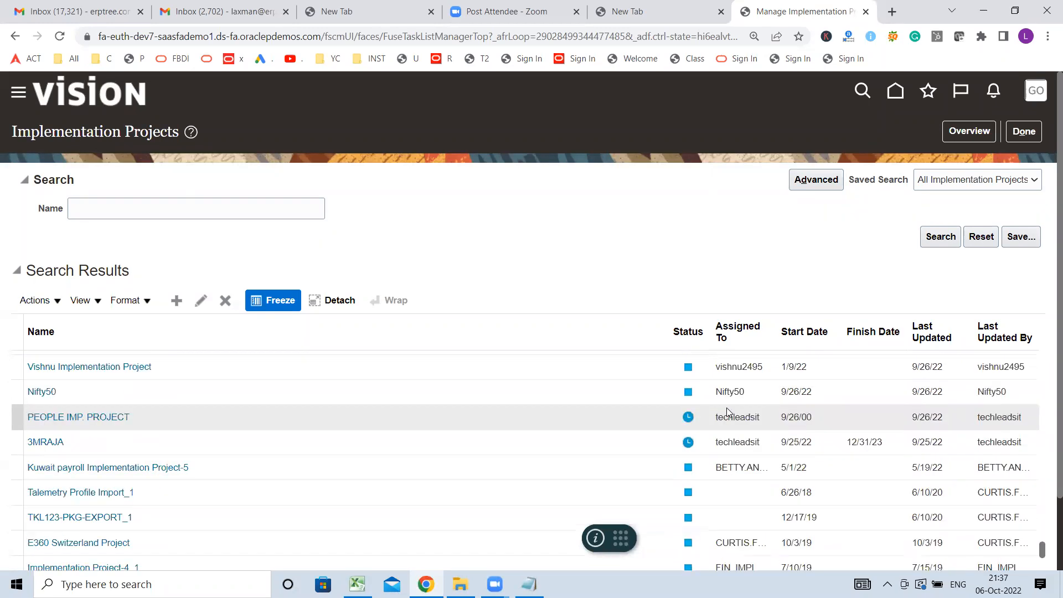
scroll(727, 413, "down", 5)
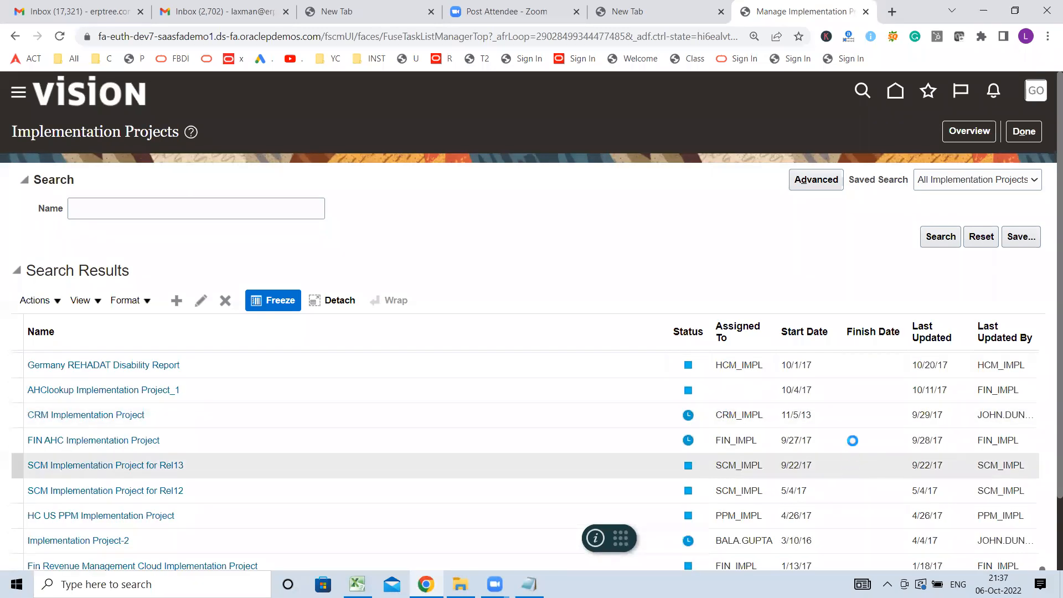
scroll(847, 440, "down", 4)
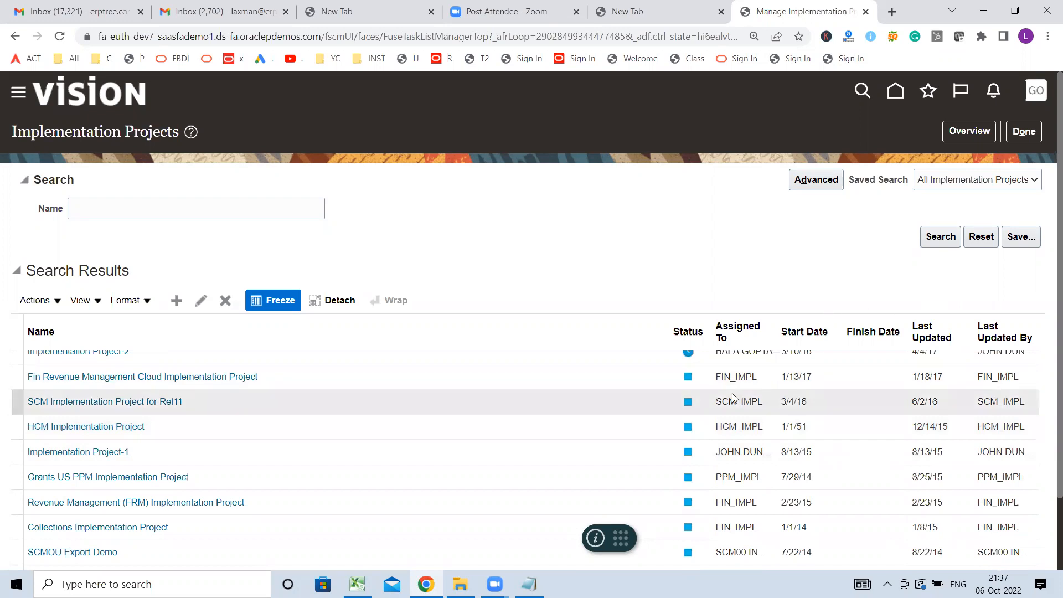
scroll(731, 390, "up", 15)
scroll(729, 386, "up", 8)
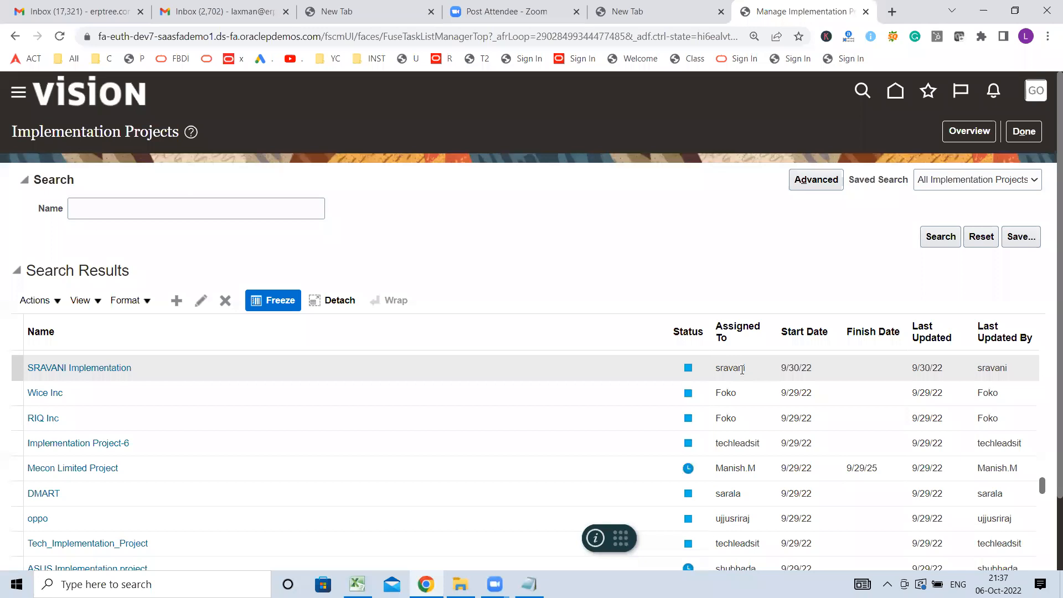
scroll(748, 368, "up", 8)
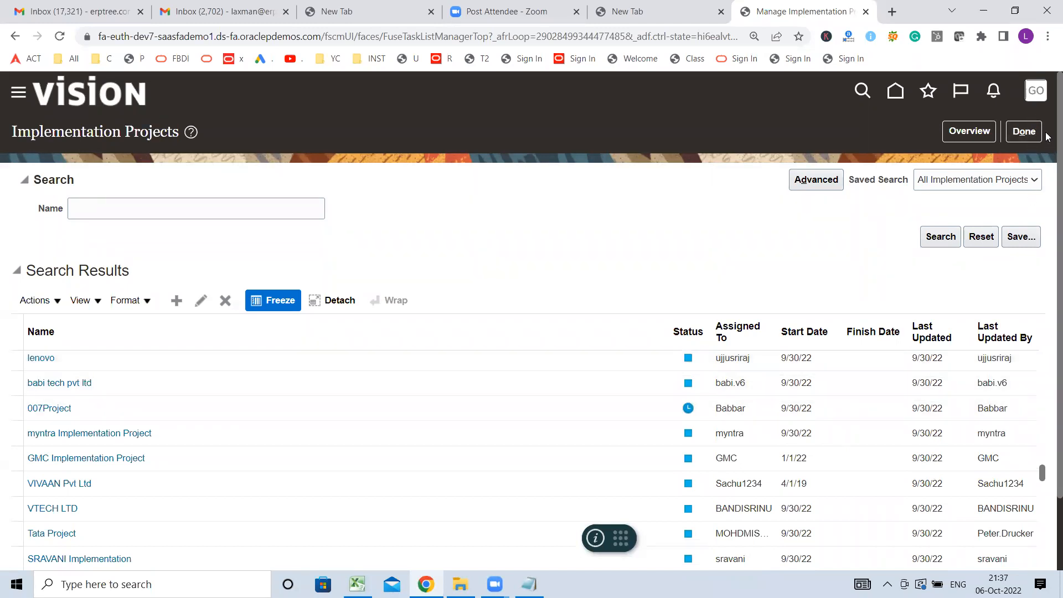
- Reopen Manage Implementation Projects through Setup and Maintenance and search for projects with "." as the name
left_click(1038, 94)
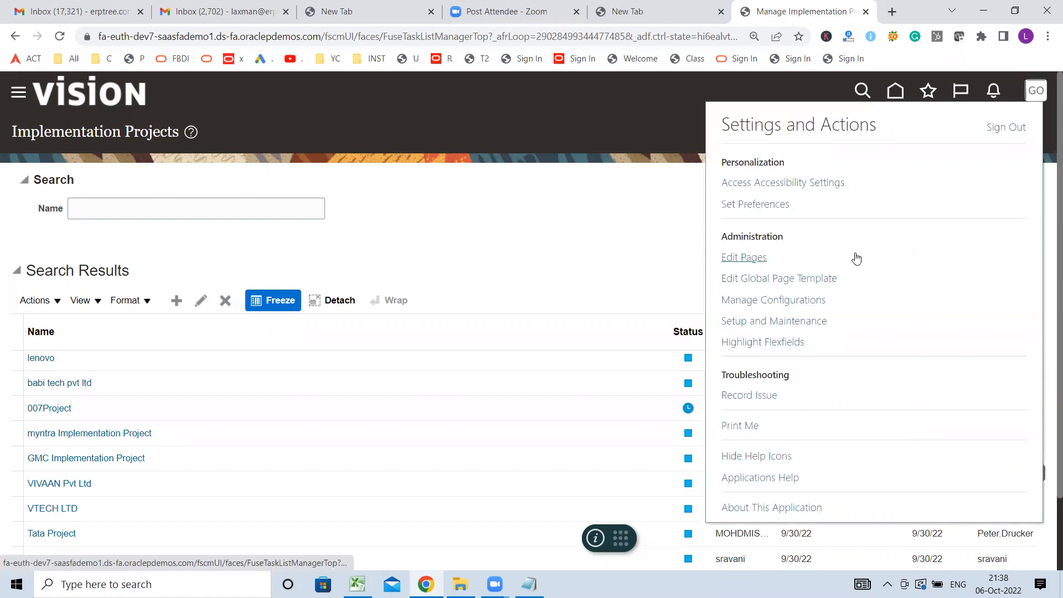
left_click(774, 323)
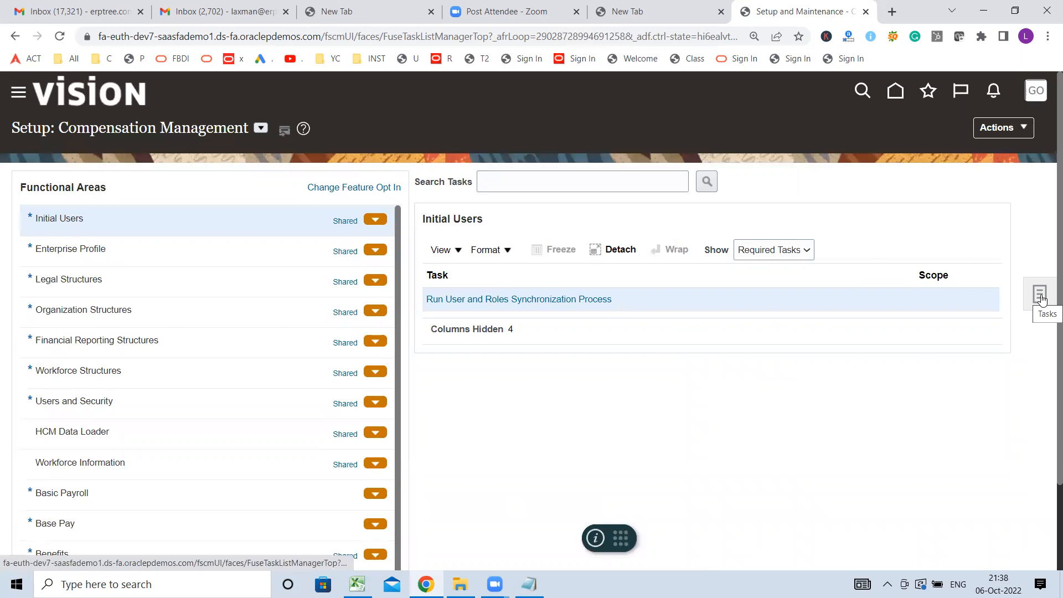
left_click(1040, 296)
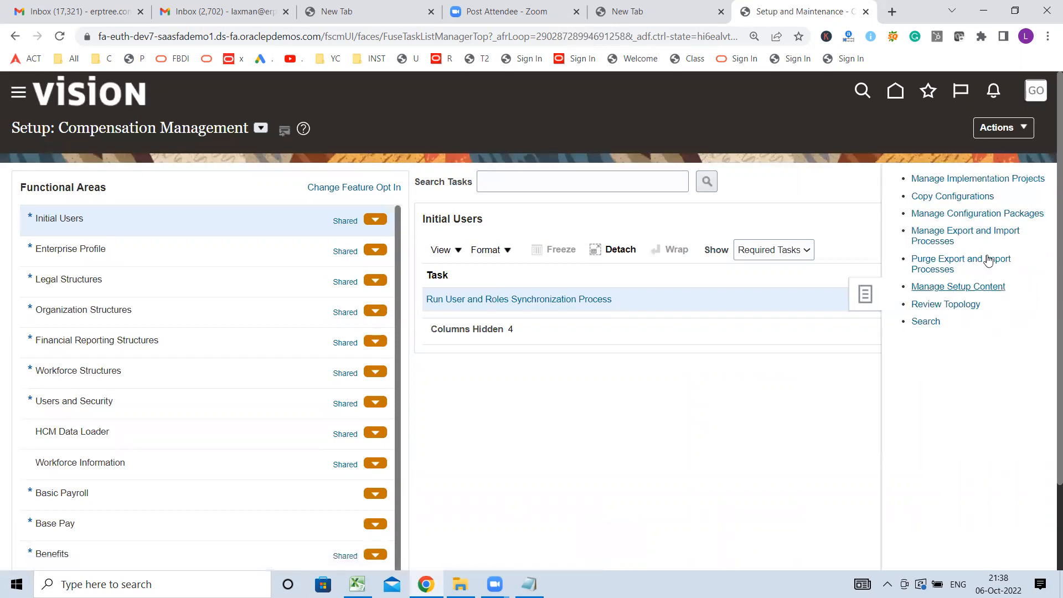
left_click(957, 179)
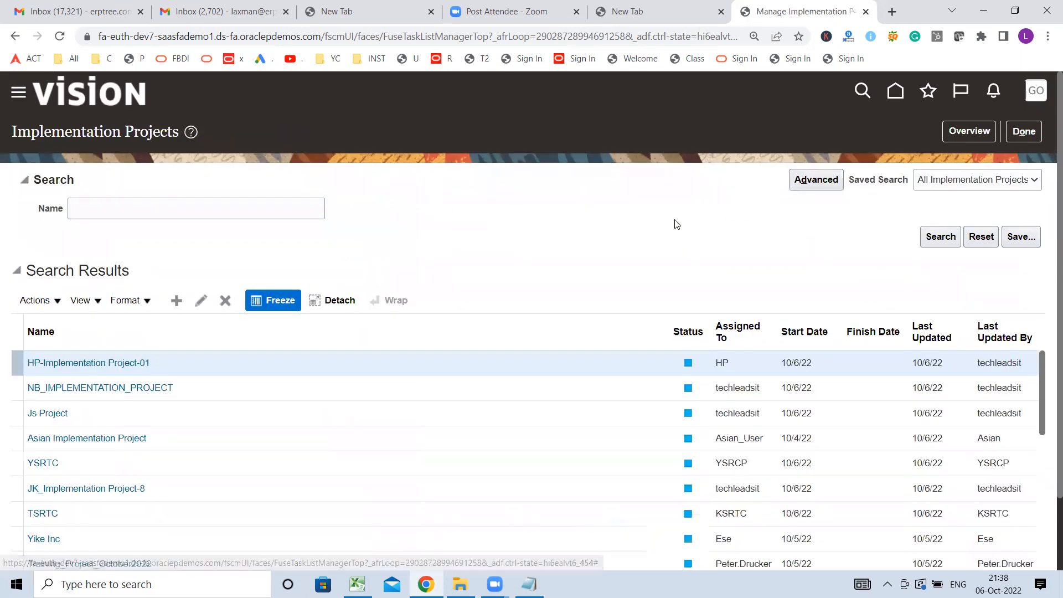
left_click(231, 209)
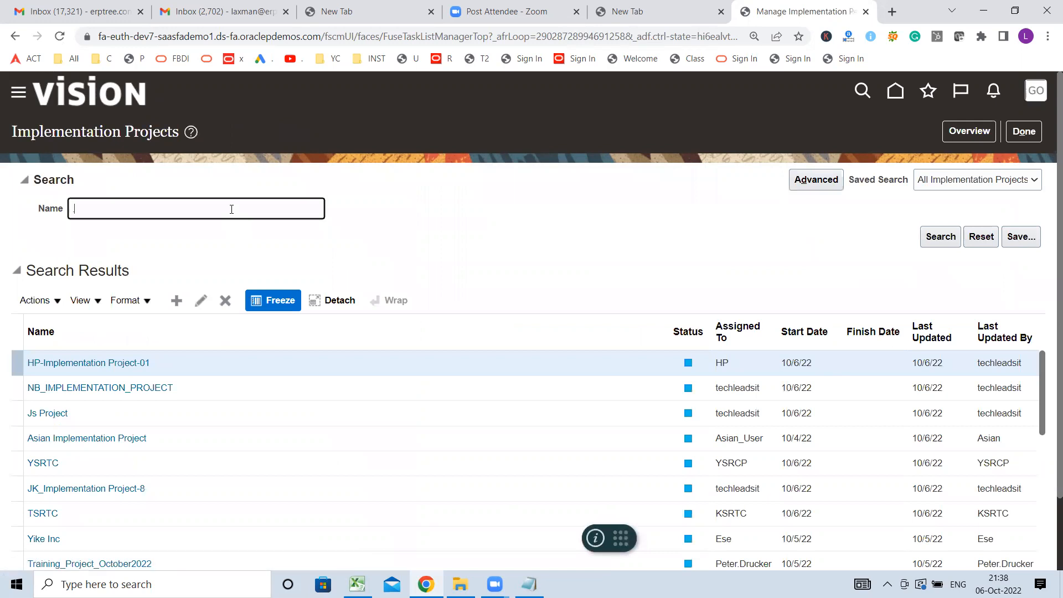
key("Return")
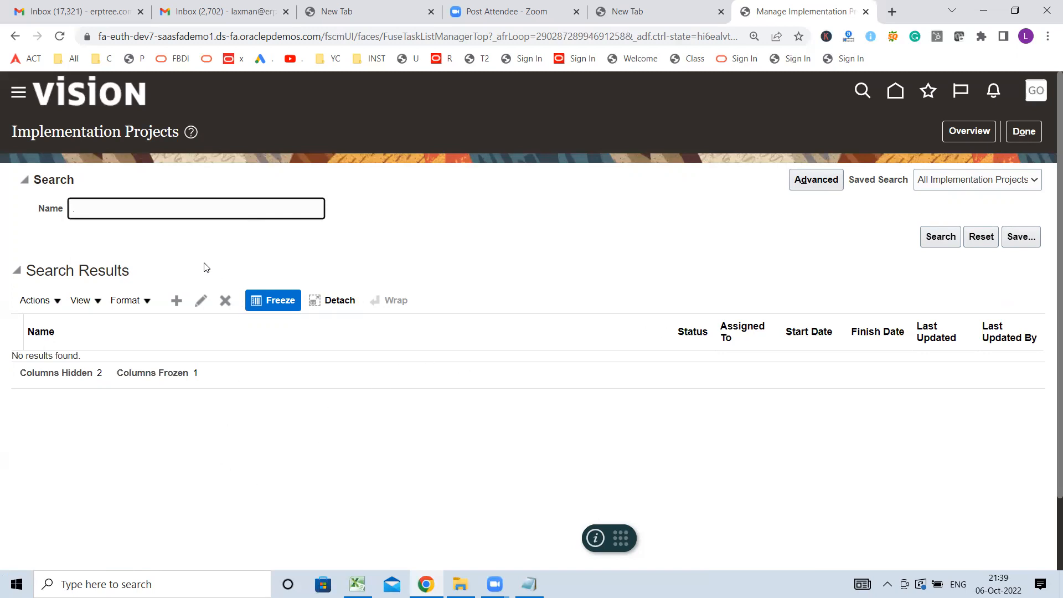
- Start a new implementation project and name it "Google Implementation Project", letting the code and description update from the name
left_click(177, 302)
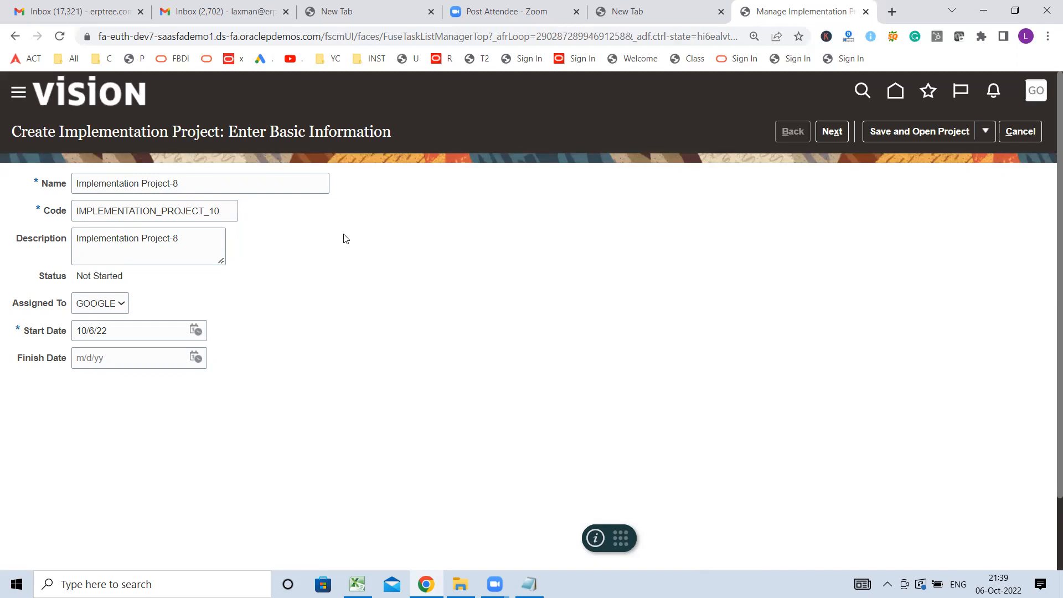
left_click(75, 184)
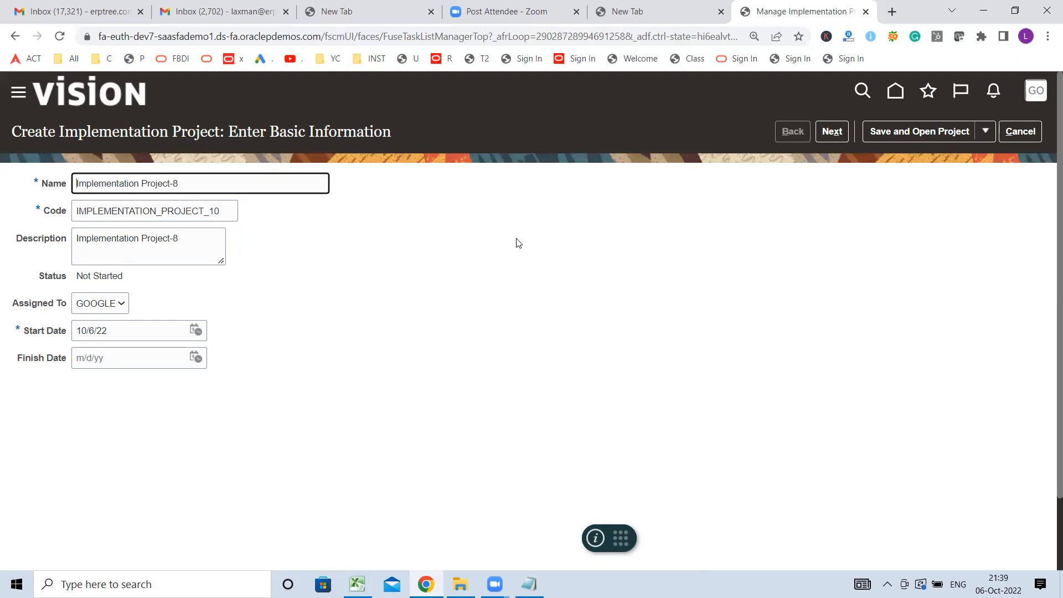
type("Google")
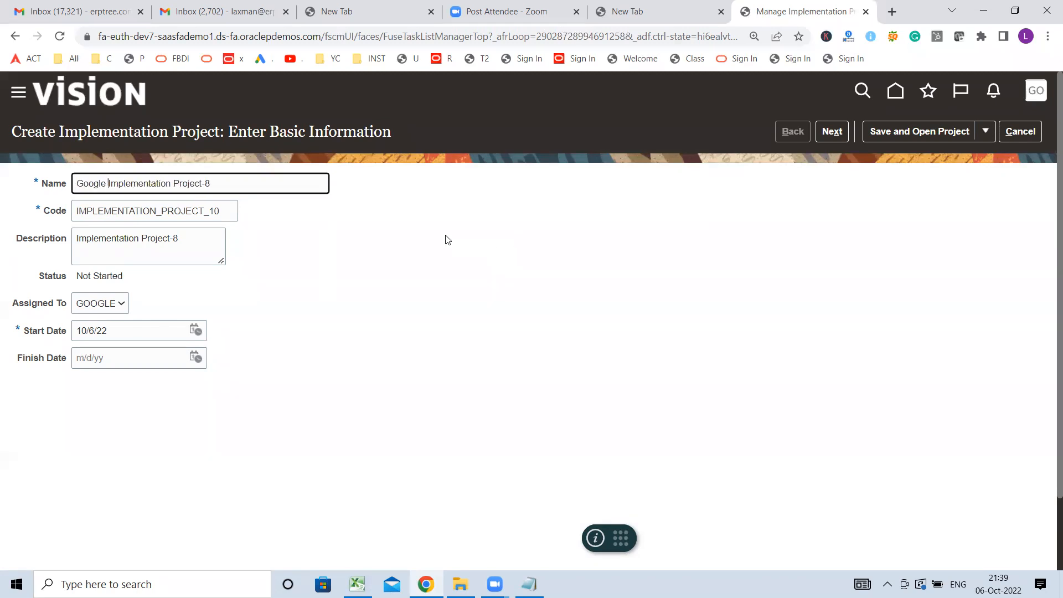
left_click(258, 179)
key("BackSpace")
key("Tab")
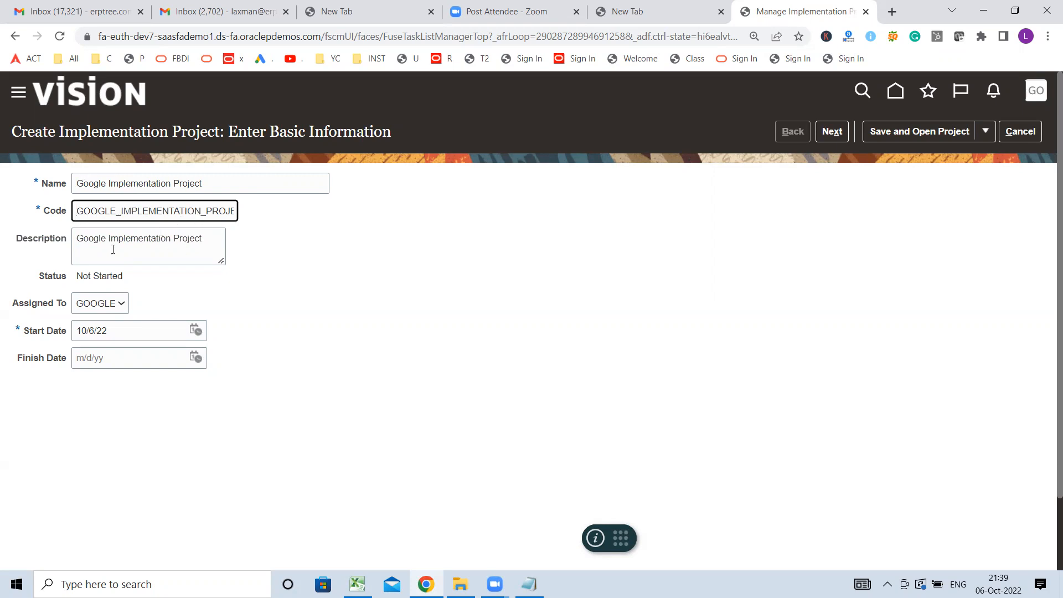
- Review the new project's status and the choices available for its assigned user
left_click_drag(91, 276, 92, 275)
triple_click(91, 275)
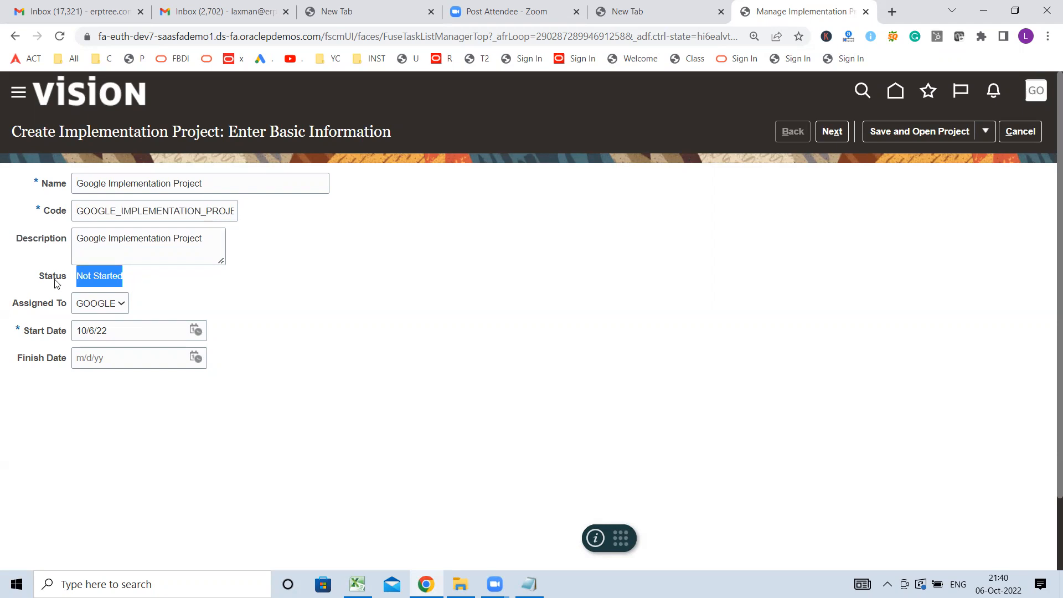
left_click(81, 277)
double_click(82, 277)
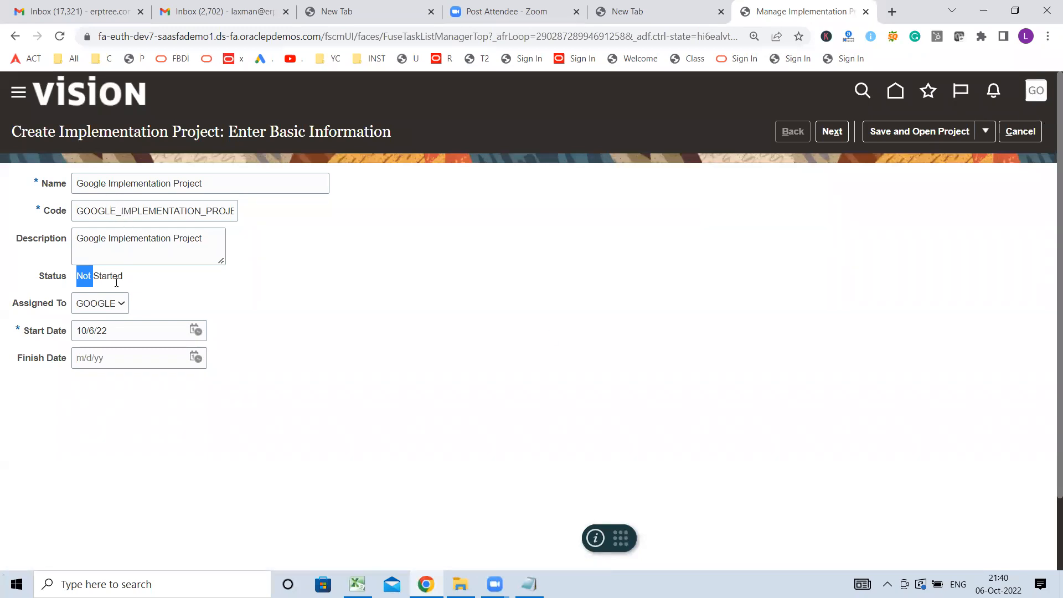
left_click(122, 309)
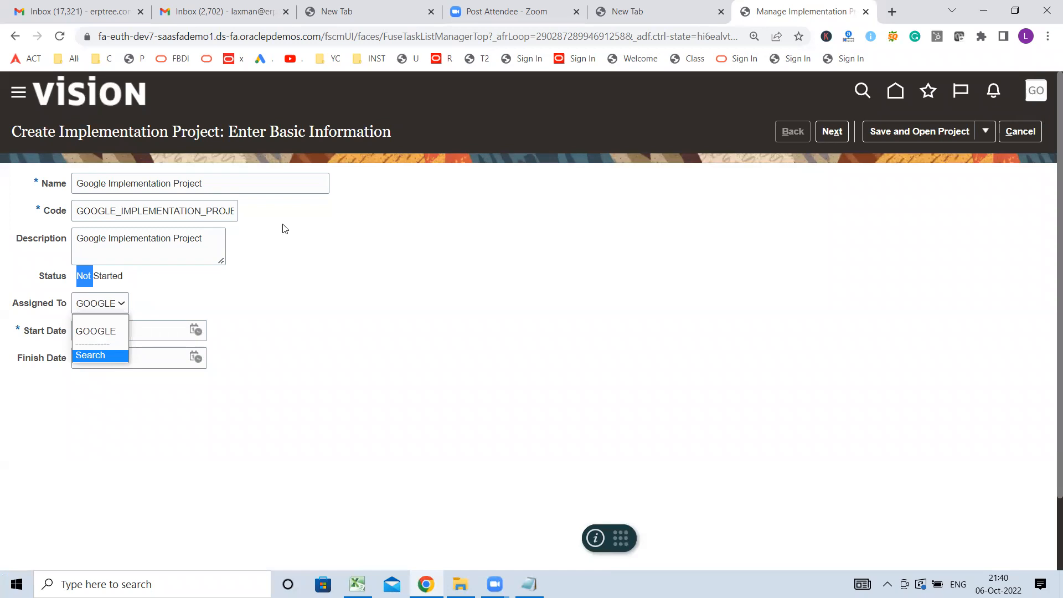
left_click(223, 286)
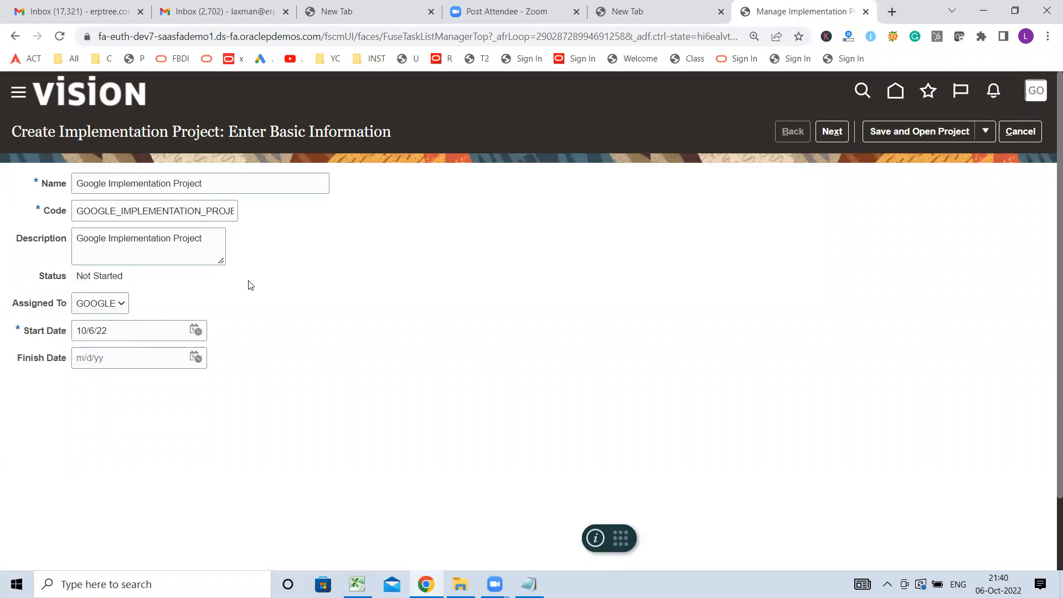
- Clear the project's assigned user and select GOOGLE again
left_click(96, 303)
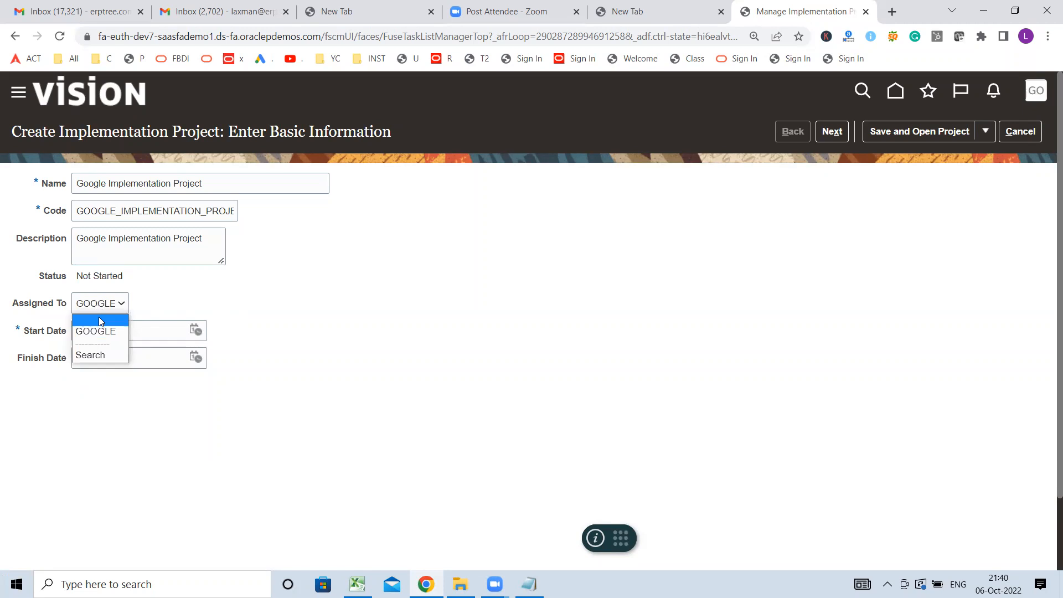
left_click(99, 319)
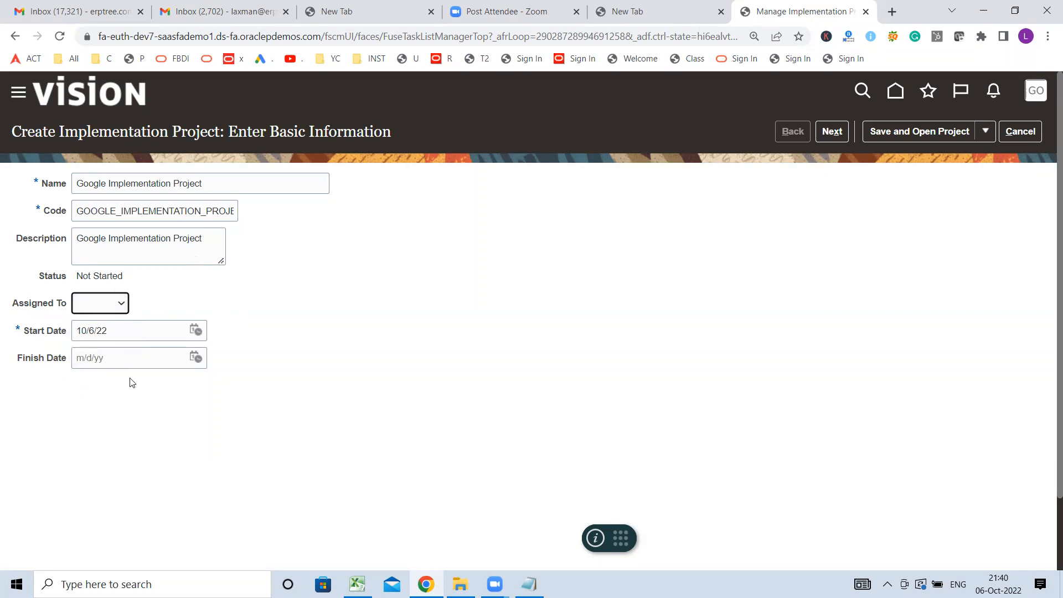
left_click(124, 305)
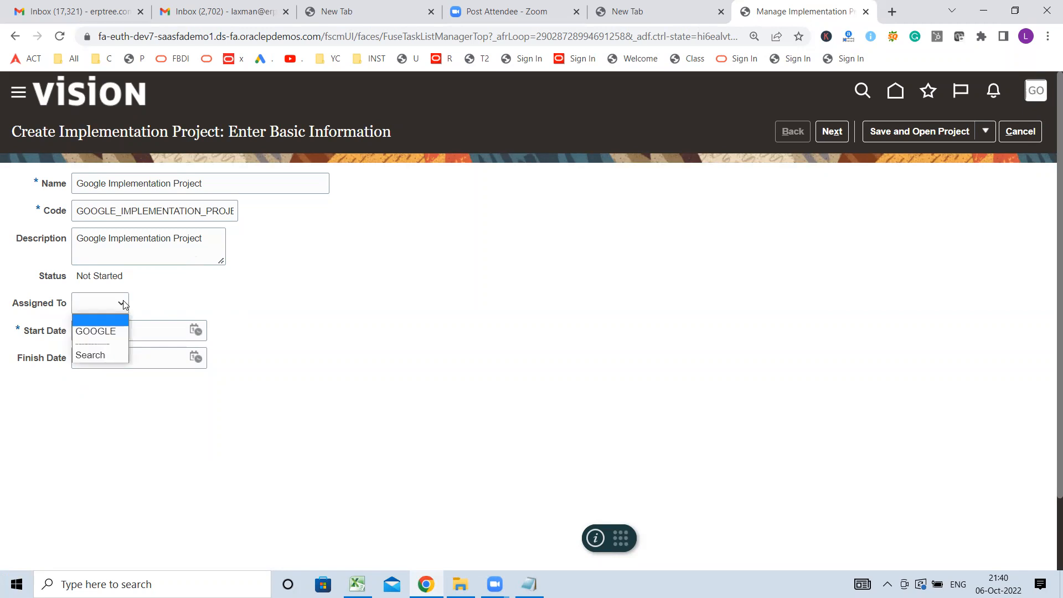
left_click(118, 328)
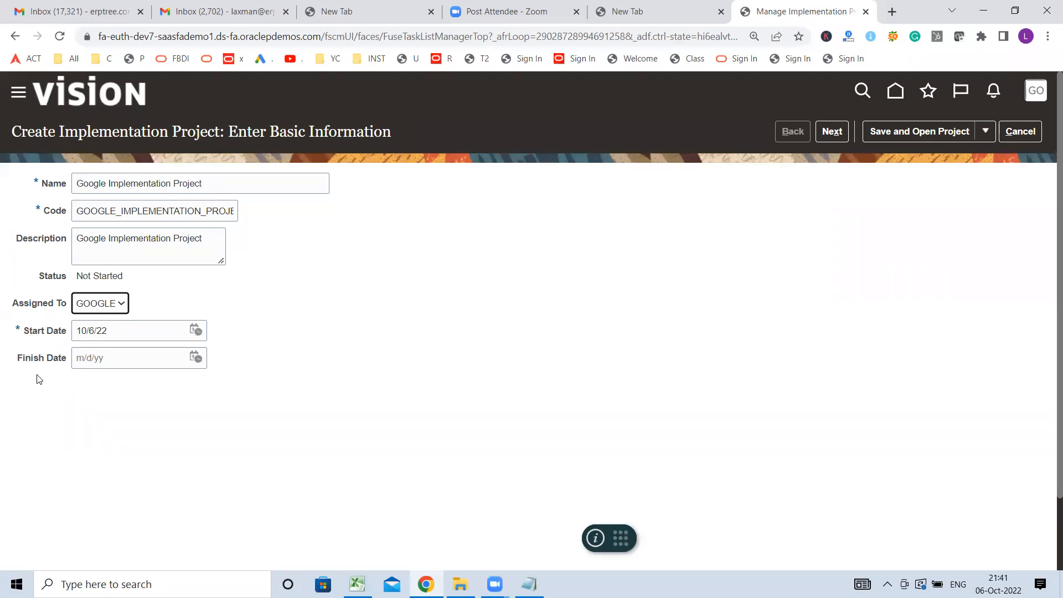
- Set the implementation project's finish date to 10/20/22
left_click_drag(18, 360, 80, 365)
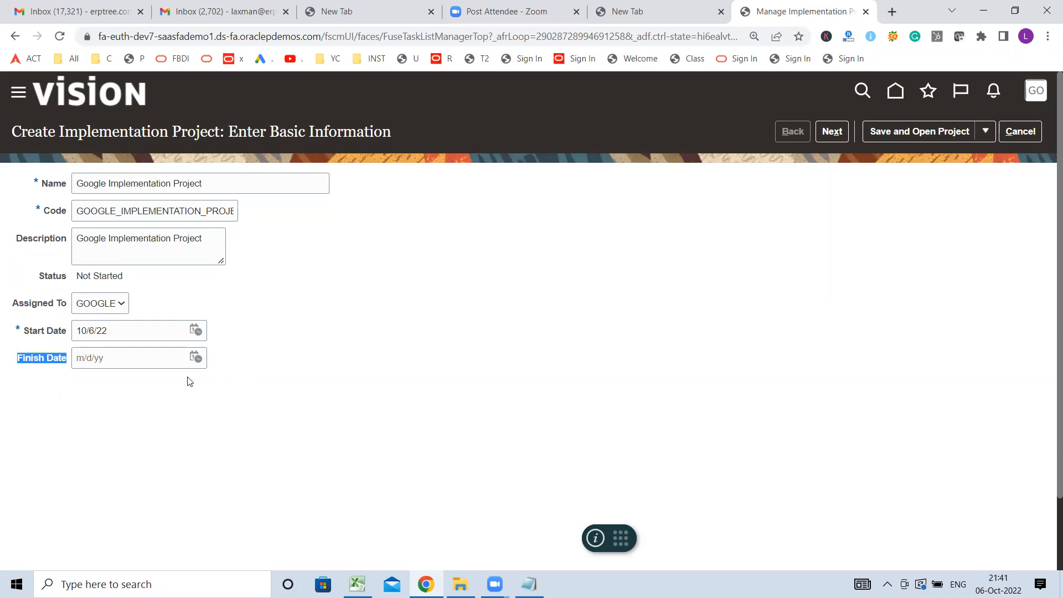
left_click(196, 357)
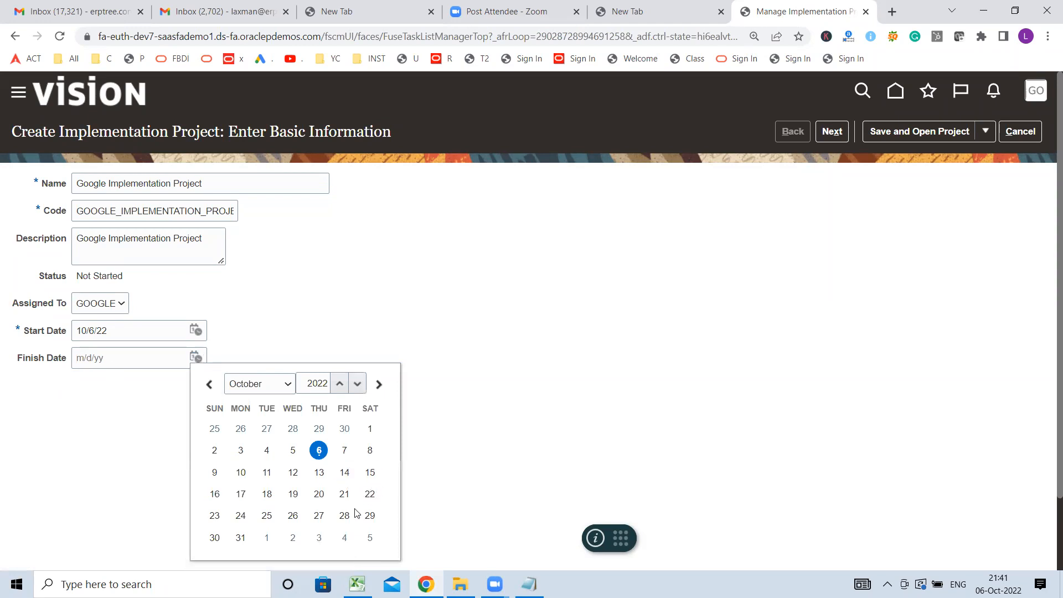
left_click(319, 495)
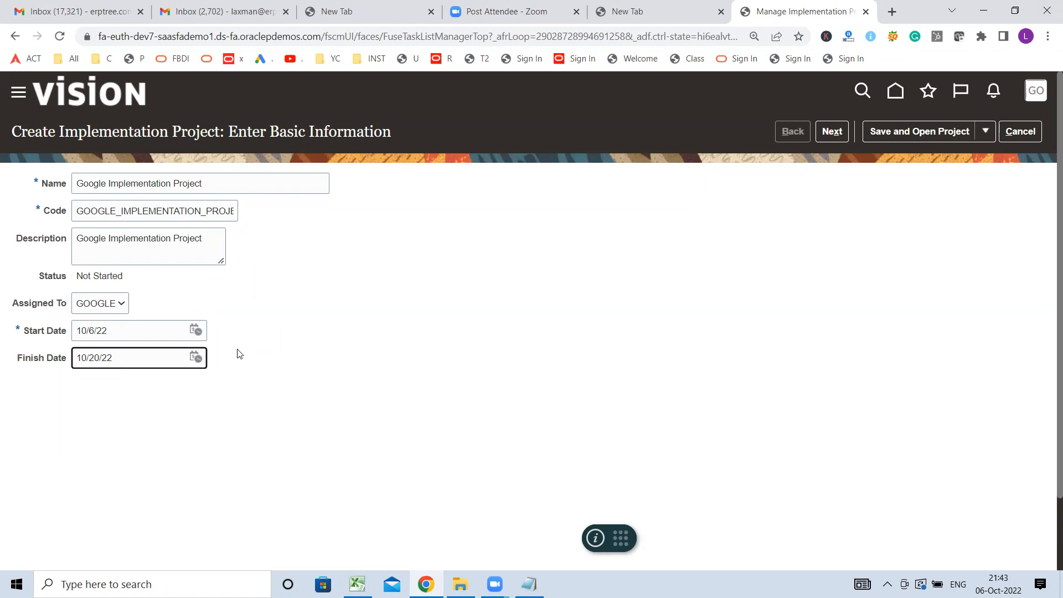
- Blank out the Assigned To value once more and restore GOOGLE as the assignee
left_click(119, 302)
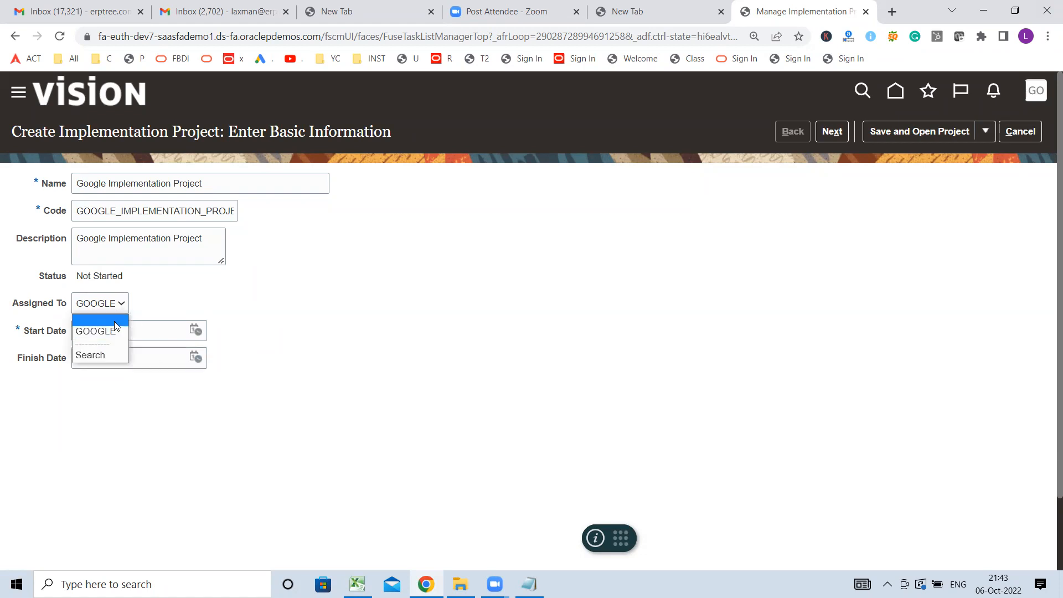
left_click(115, 321)
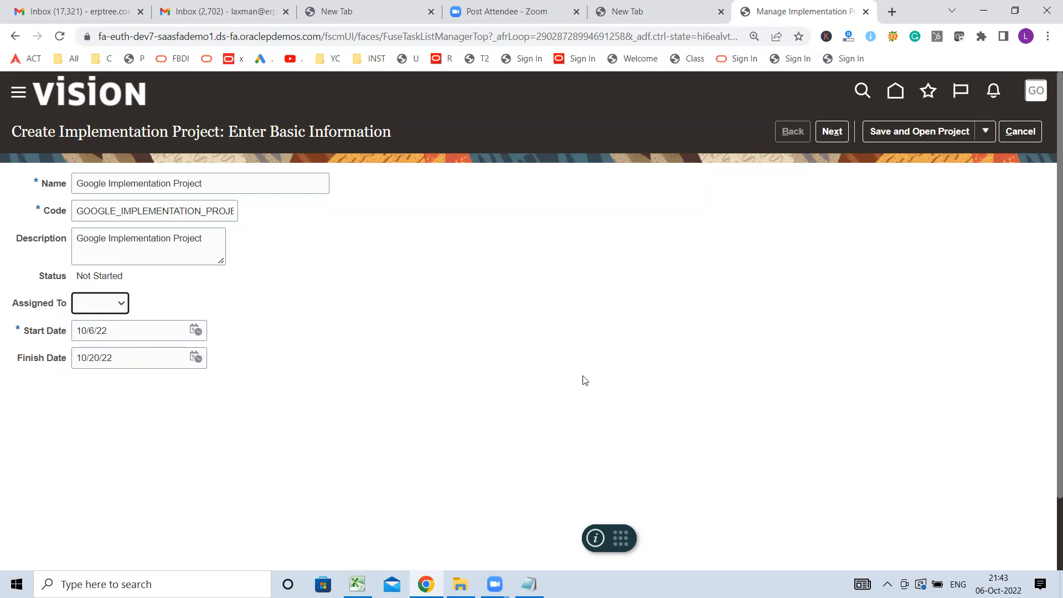
left_click(113, 310)
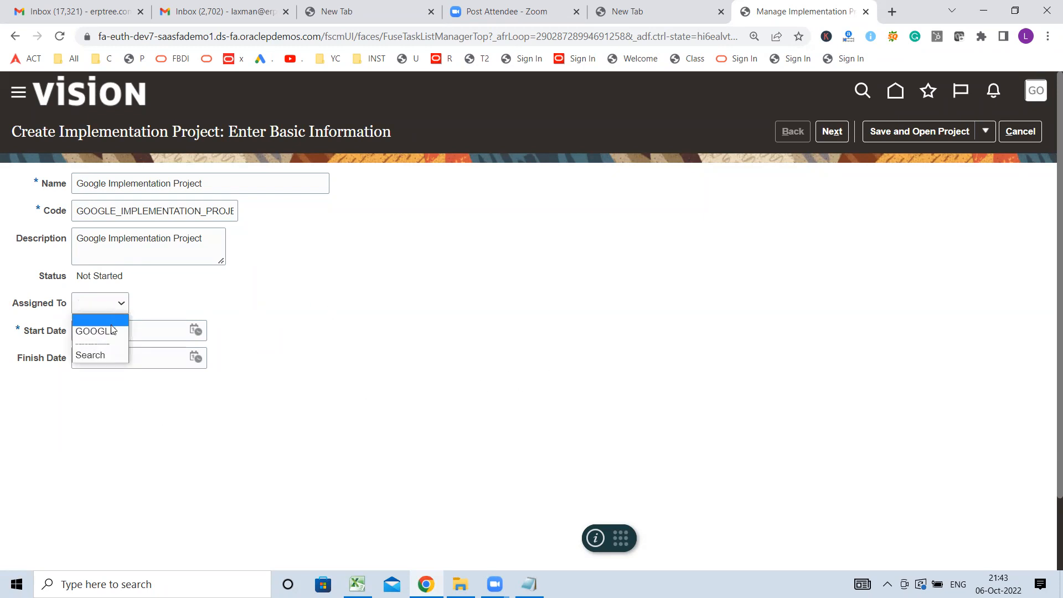
left_click(112, 330)
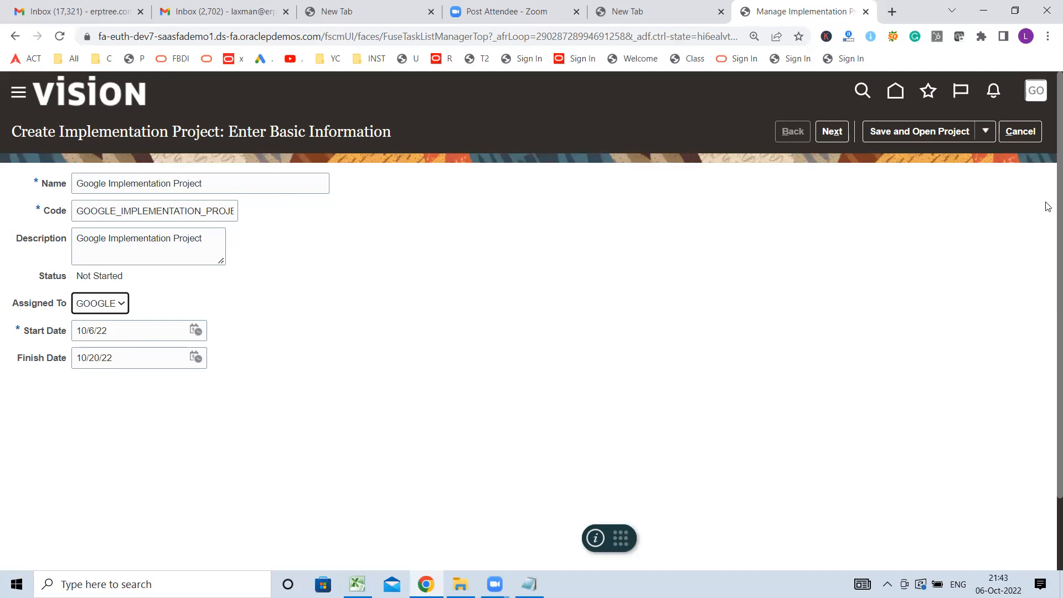
- Continue to the project's offering selection, reviewing the Financials, SCM, HCM, PPM and CRM offerings in the Excel training workbook before returning to the browser
left_click(833, 134)
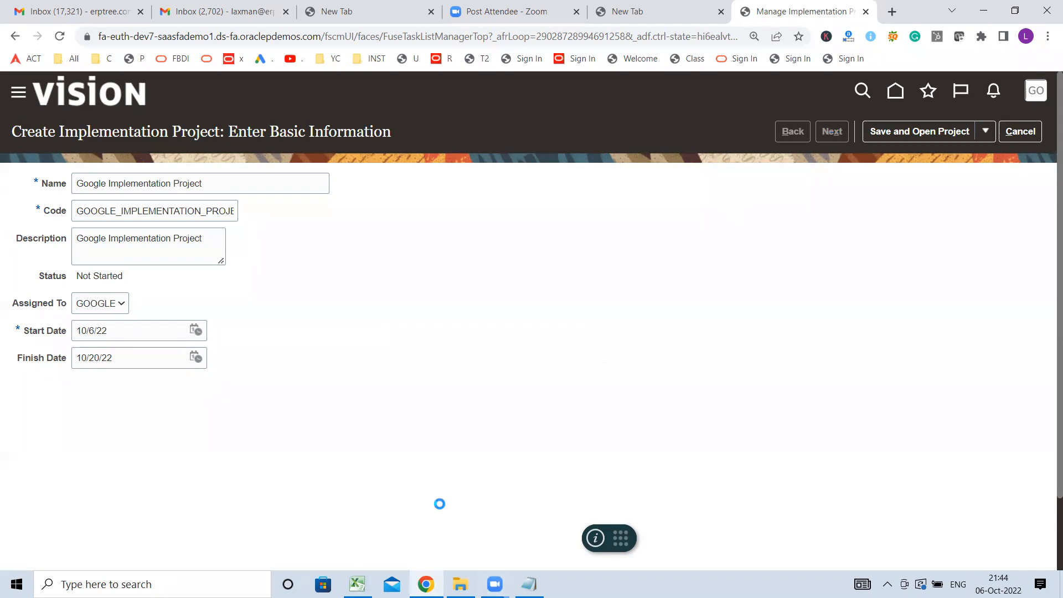
mouse_move(358, 584)
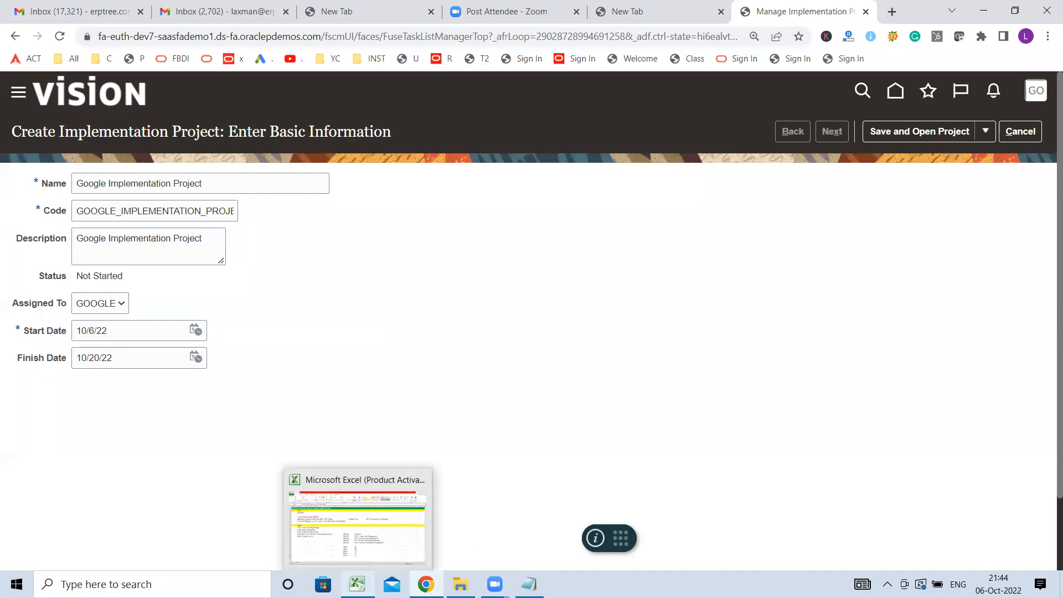
left_click(368, 556)
left_click_drag(445, 333, 697, 401)
left_click_drag(431, 332, 689, 357)
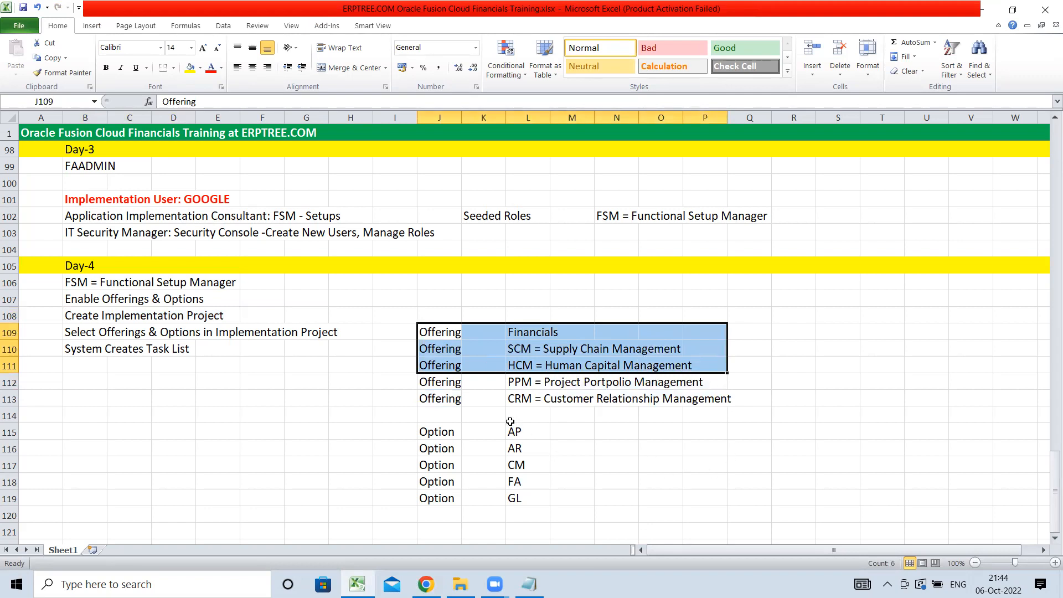
left_click_drag(432, 382, 736, 400)
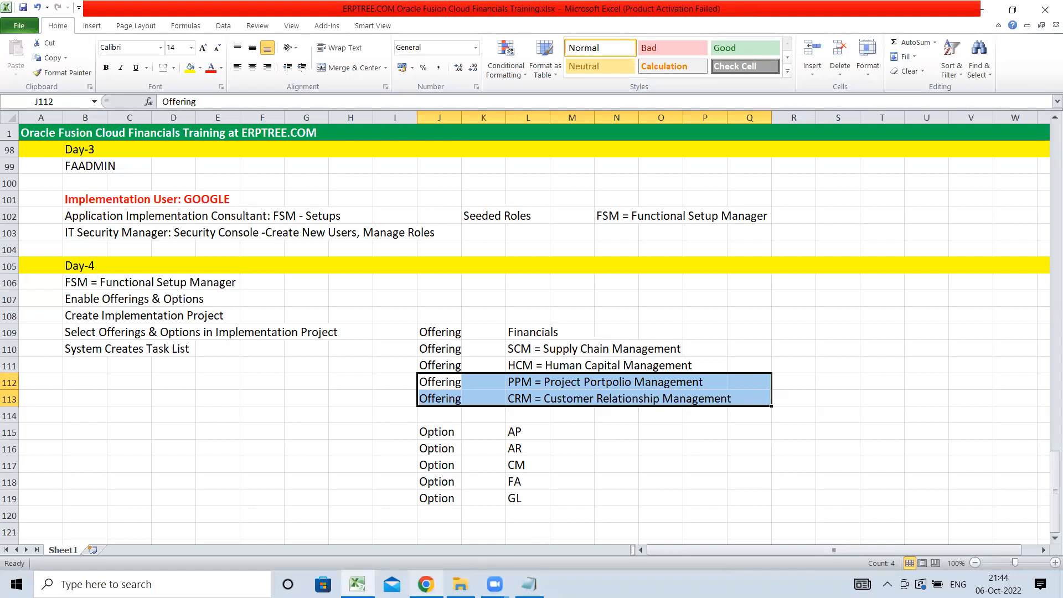
left_click(426, 584)
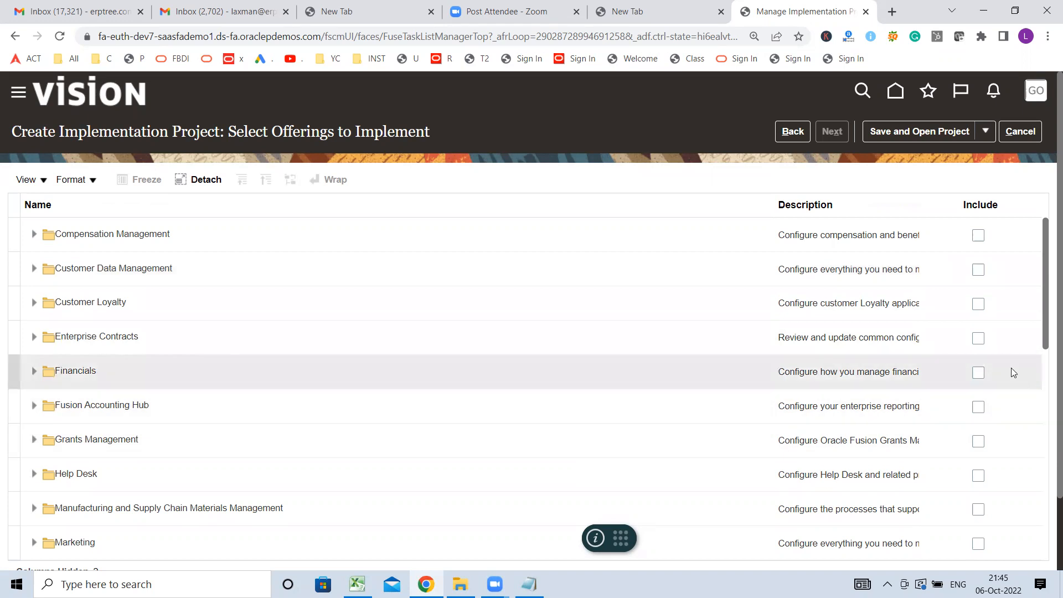
- Include the Financials offering with its Supplier Invoice Processing, Expenses, Fixed Assets and Customer Invoice Processing options
left_click(978, 372)
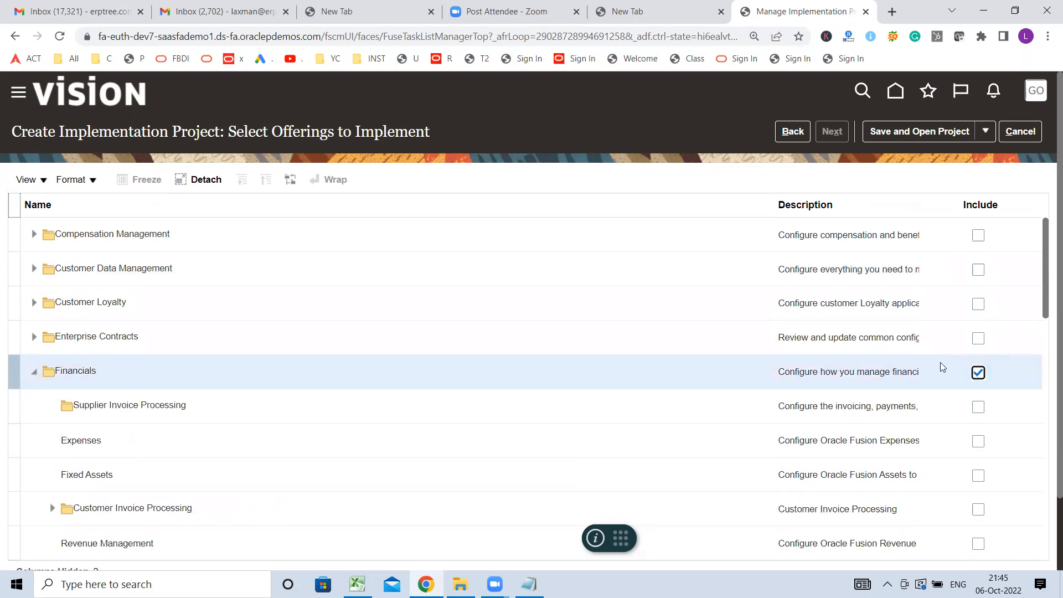
left_click_drag(1046, 241, 1046, 283)
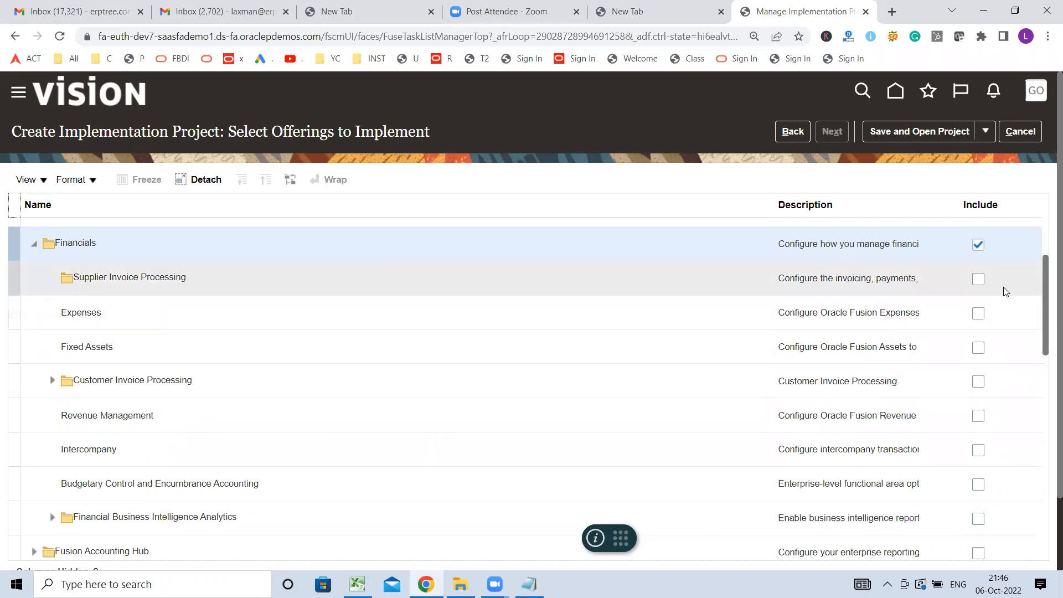
left_click(978, 279)
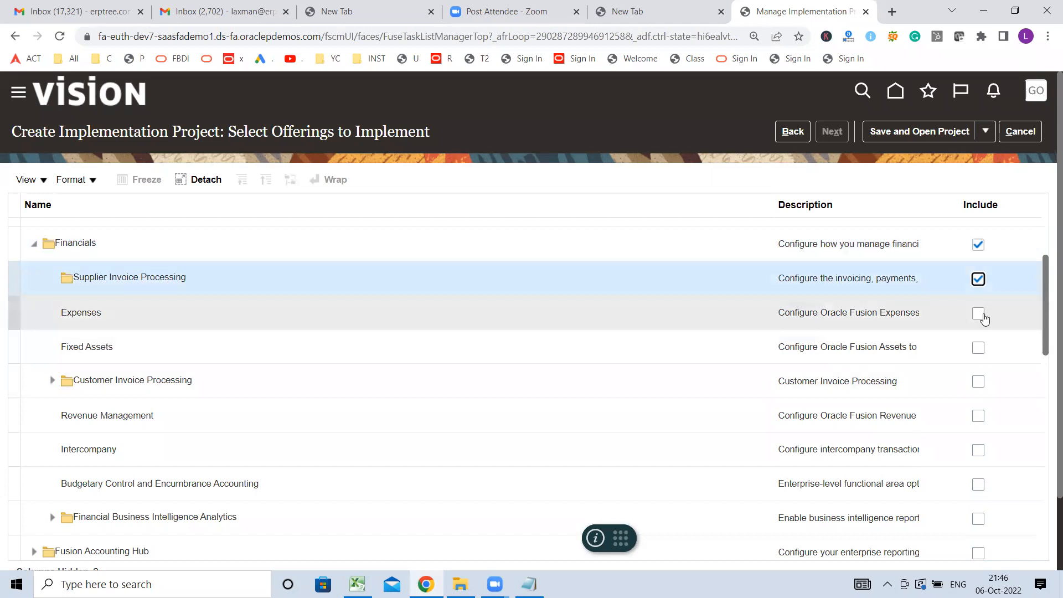
left_click(978, 313)
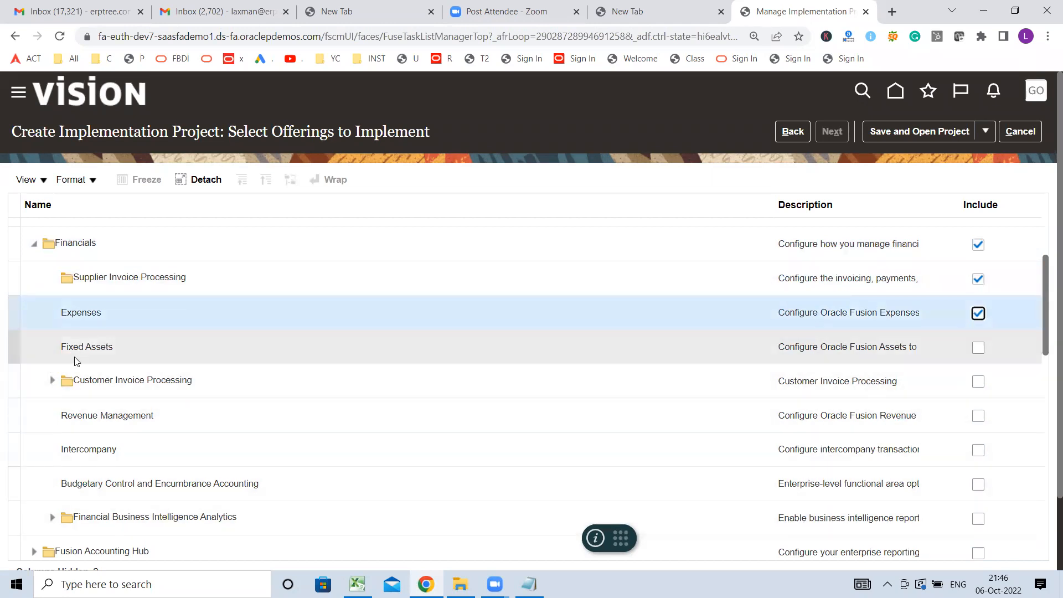
left_click(978, 347)
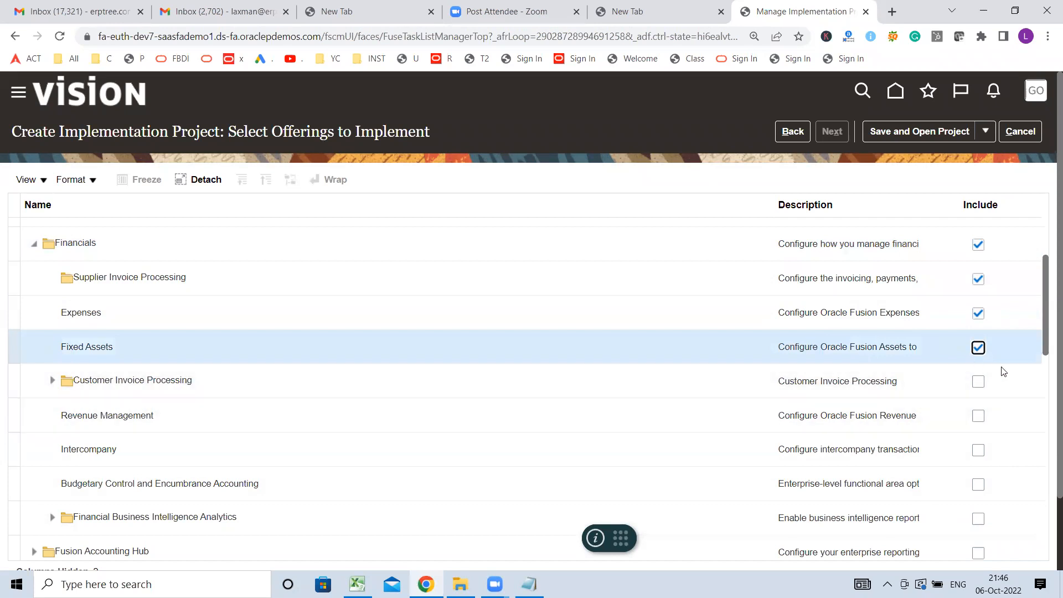
left_click(978, 383)
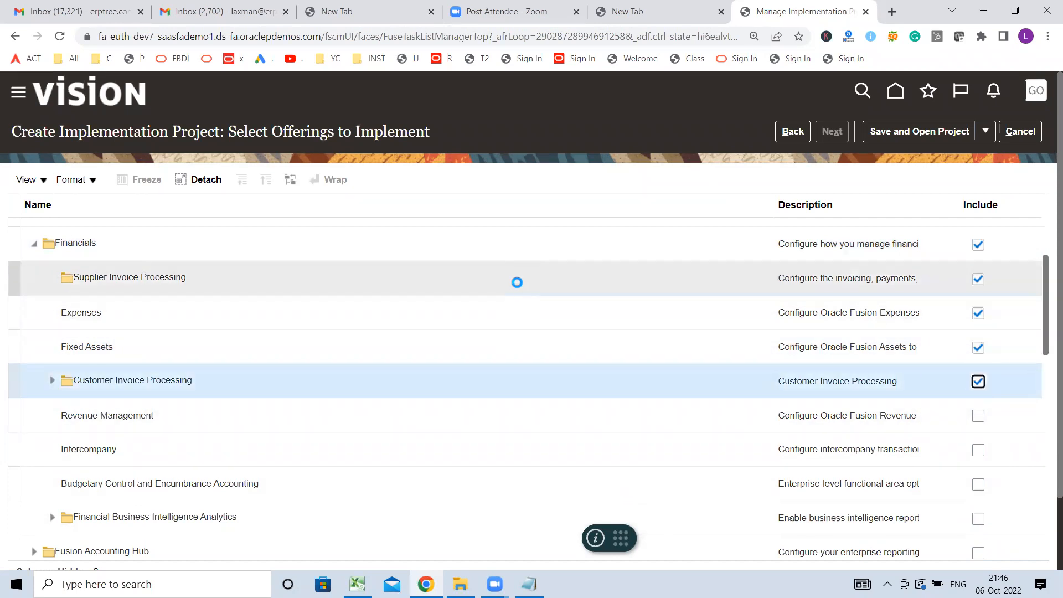
- Include Collections, Revenue Management, Intercompany, and Budgetary Control and Encumbrance Accounting under Financials
scroll(572, 404, "down", 3)
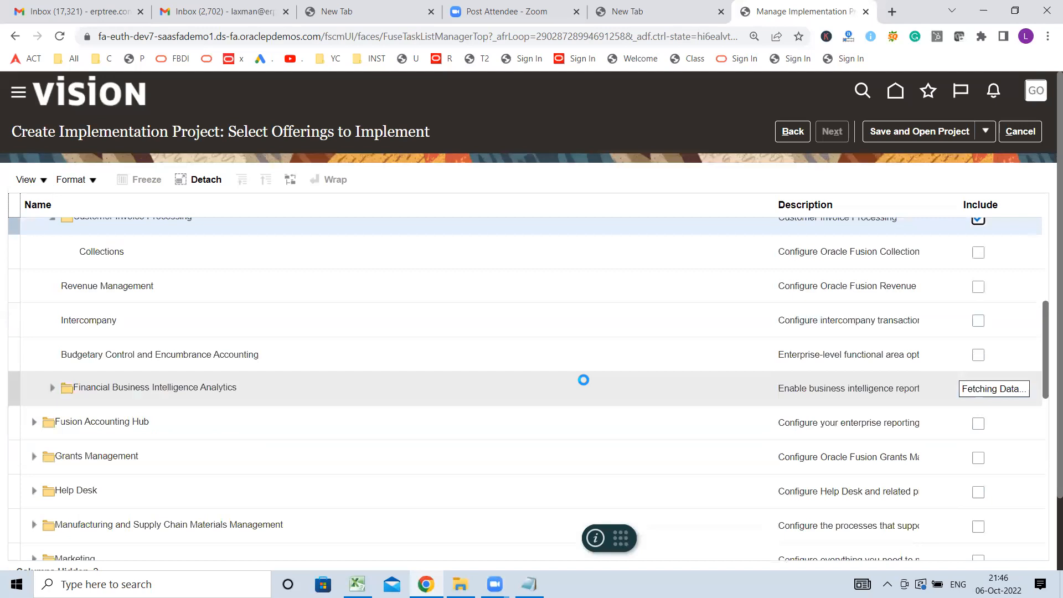
left_click(979, 253)
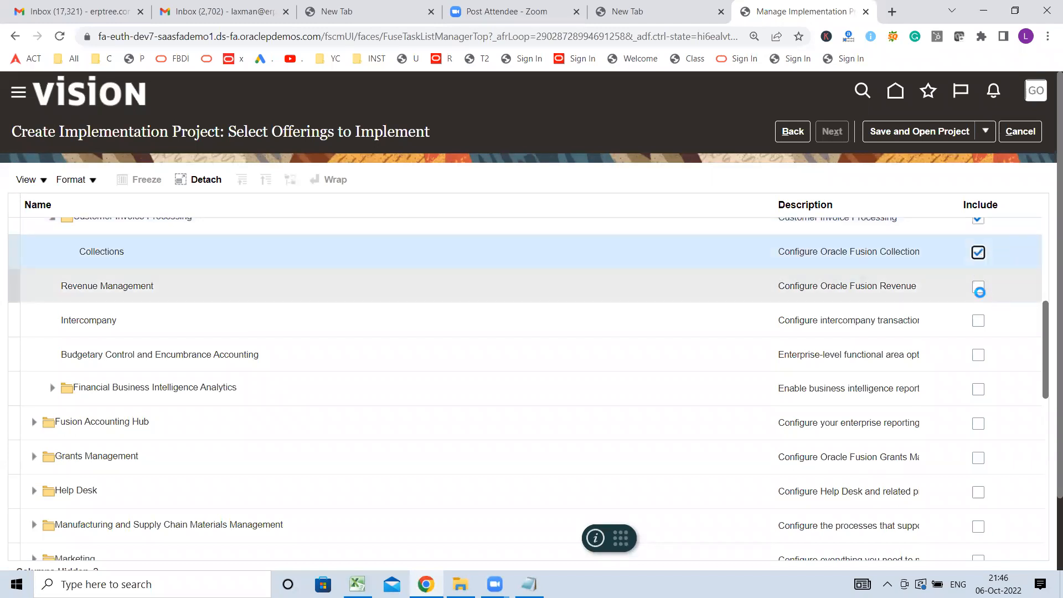
left_click(978, 289)
left_click(978, 320)
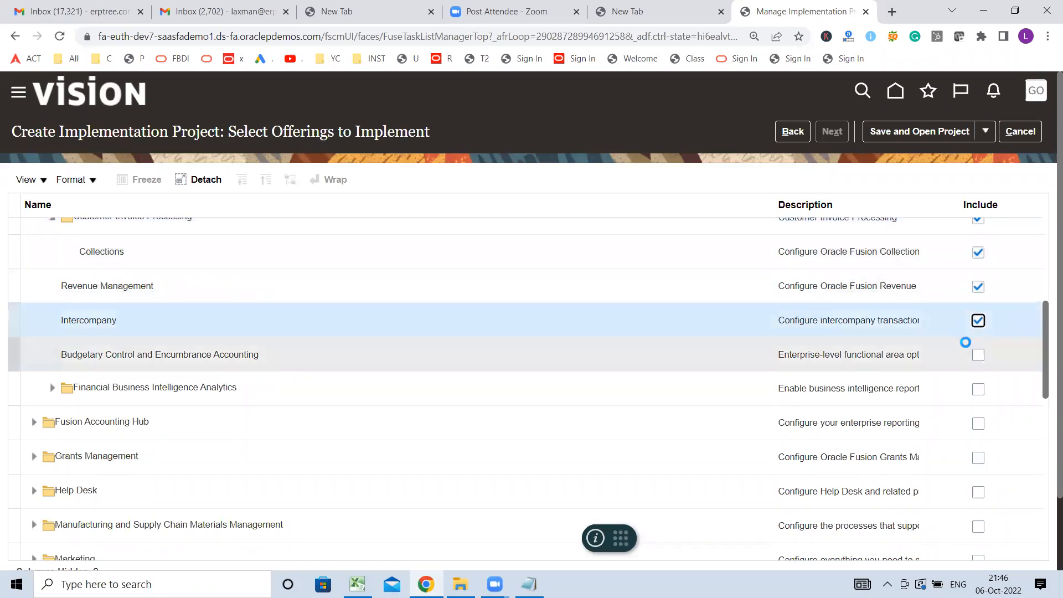
left_click(979, 355)
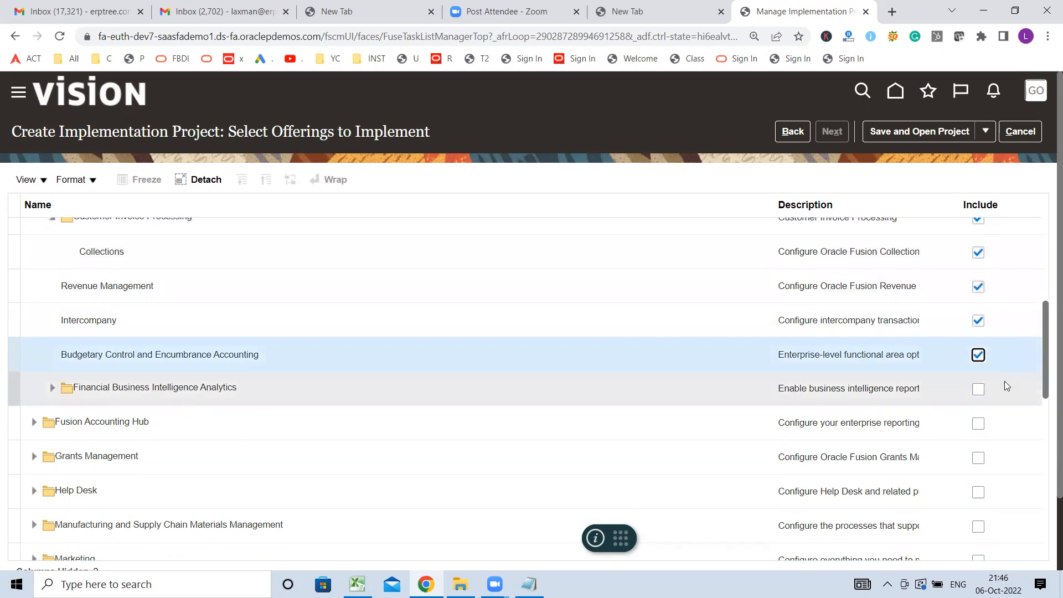
- Include Financial Business Intelligence Analytics with its Profitability, Fixed Assets, General Ledger, Accounts Payable and Employee Expenses analytics options
left_click(978, 390)
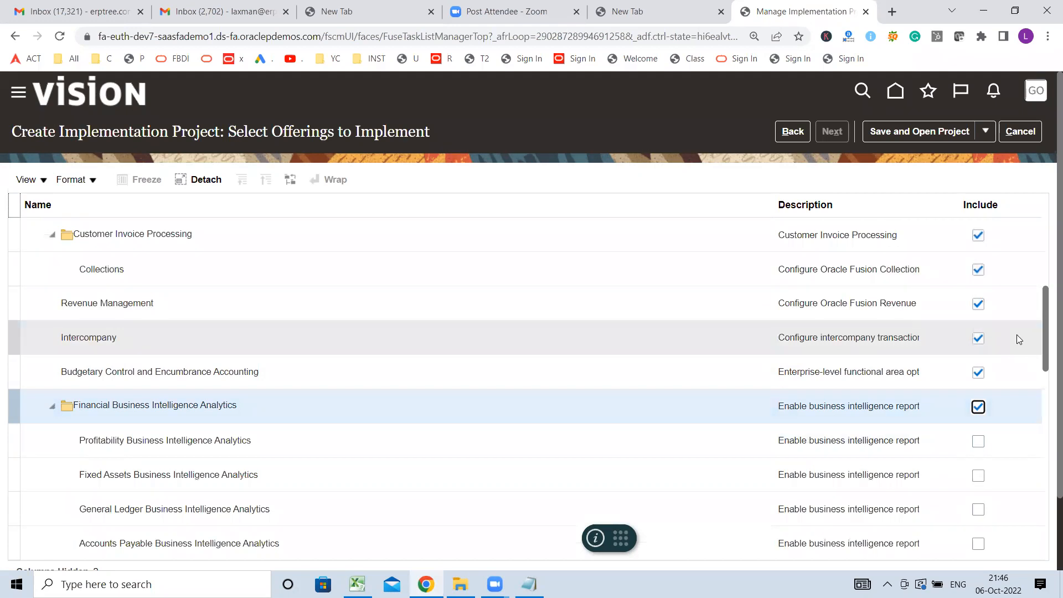
left_click_drag(1046, 306, 1047, 342)
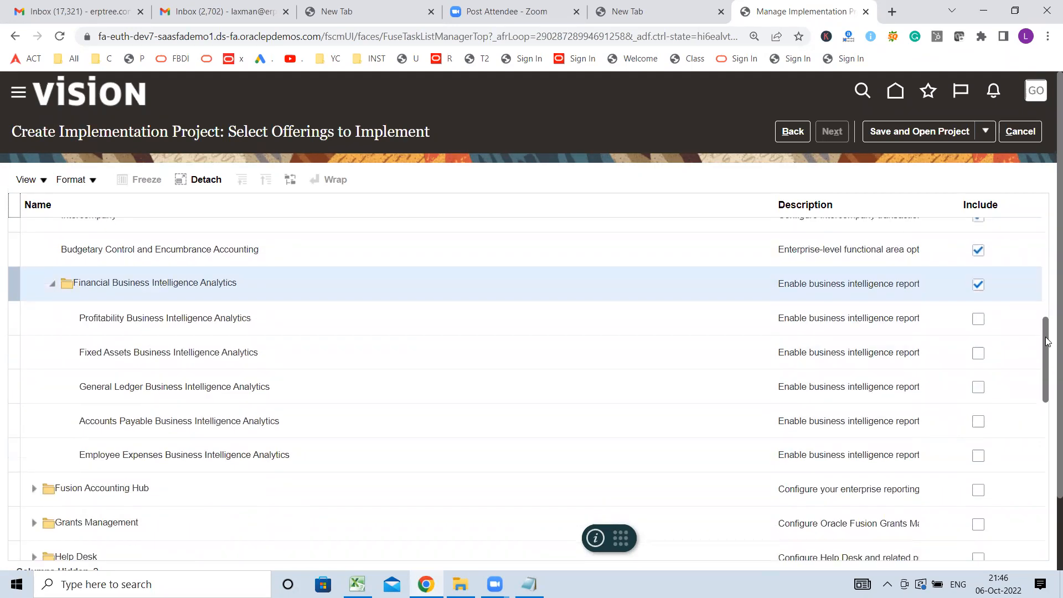
left_click(977, 320)
left_click(978, 354)
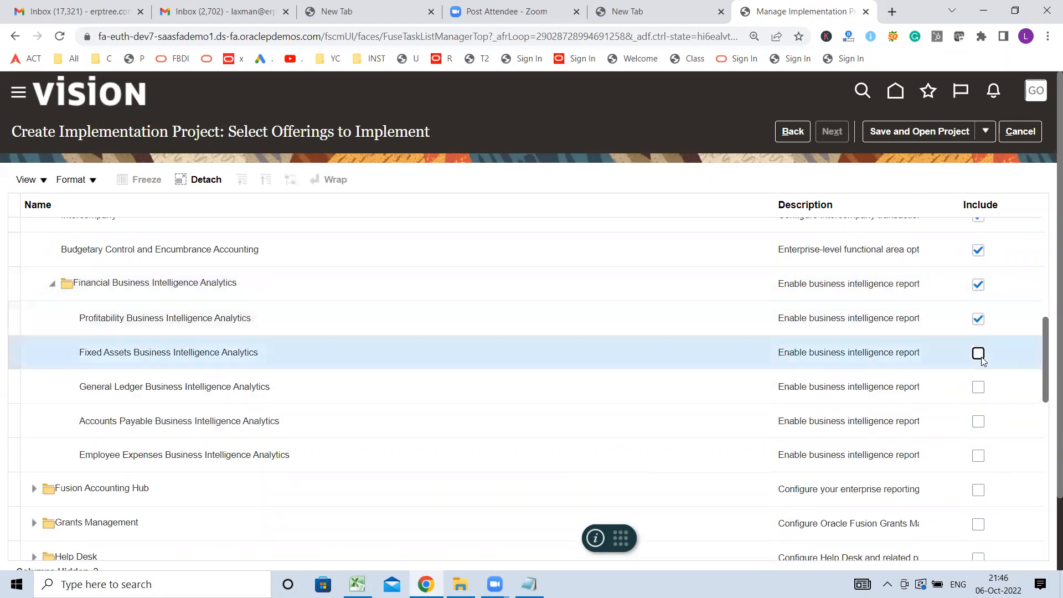
left_click(979, 389)
left_click(978, 422)
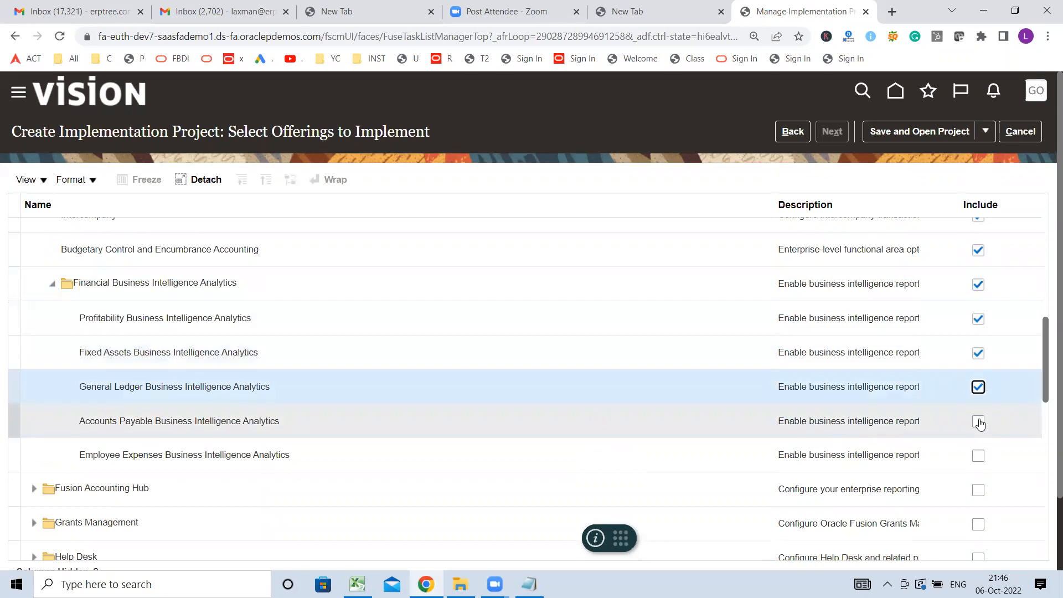
left_click(979, 457)
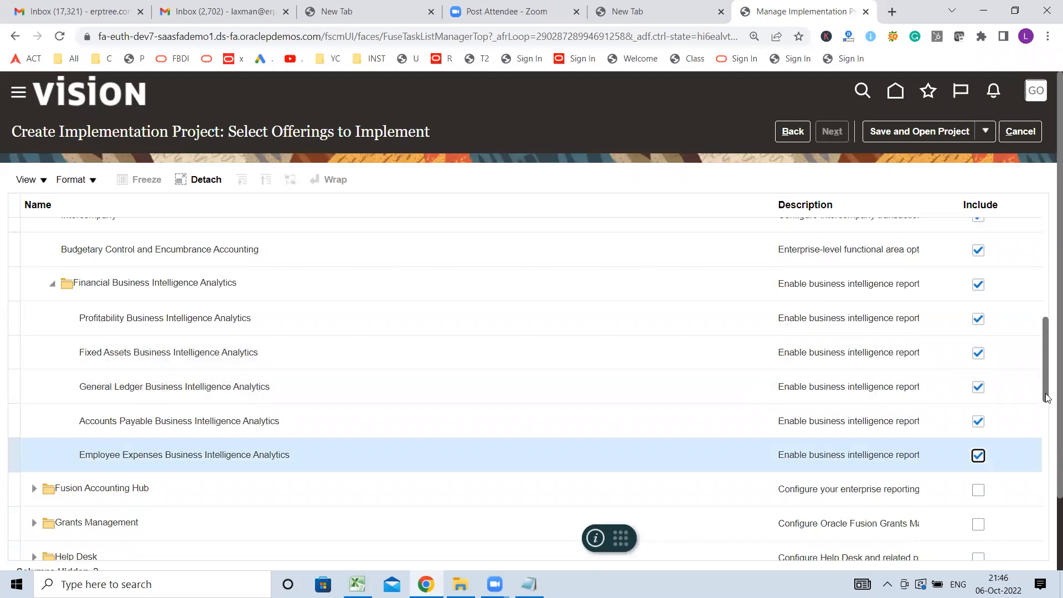
- Review the included Financials options, and save and open the Google Implementation Project
left_click_drag(1044, 390, 1045, 354)
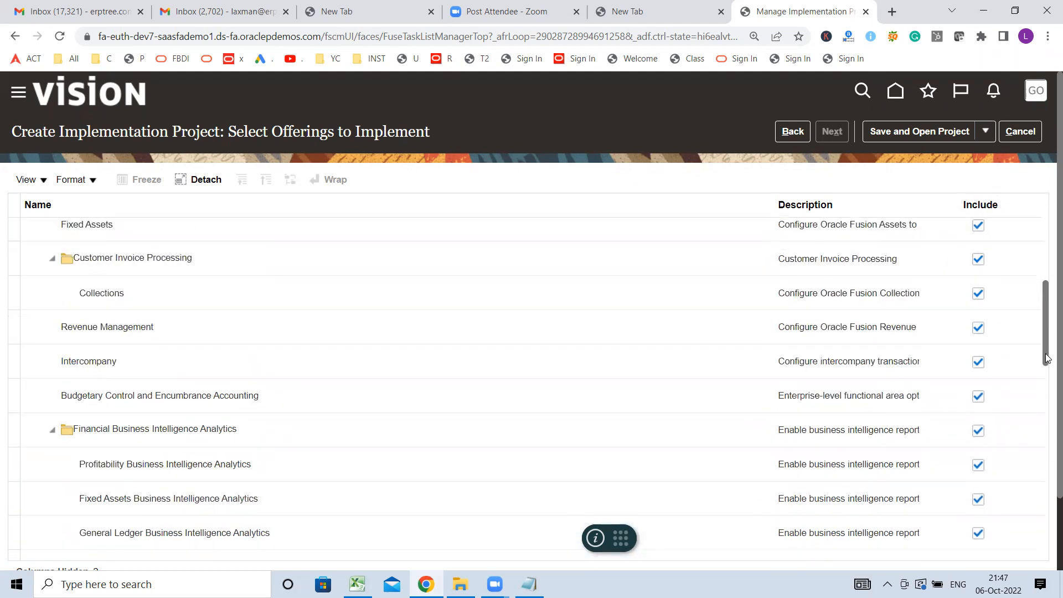
left_click_drag(1047, 355, 1047, 312)
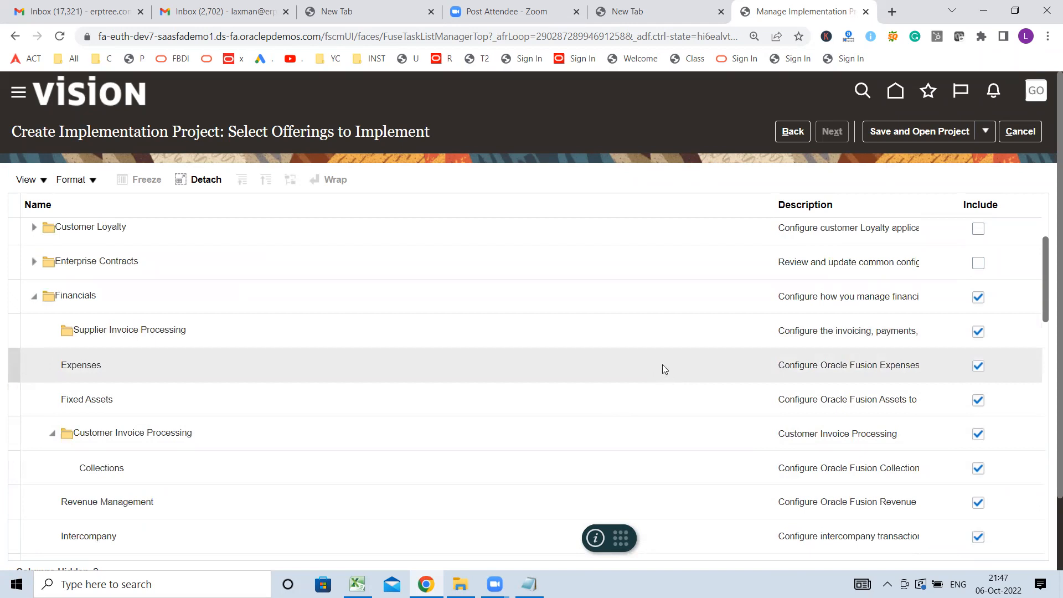
scroll(550, 377, "down", 3)
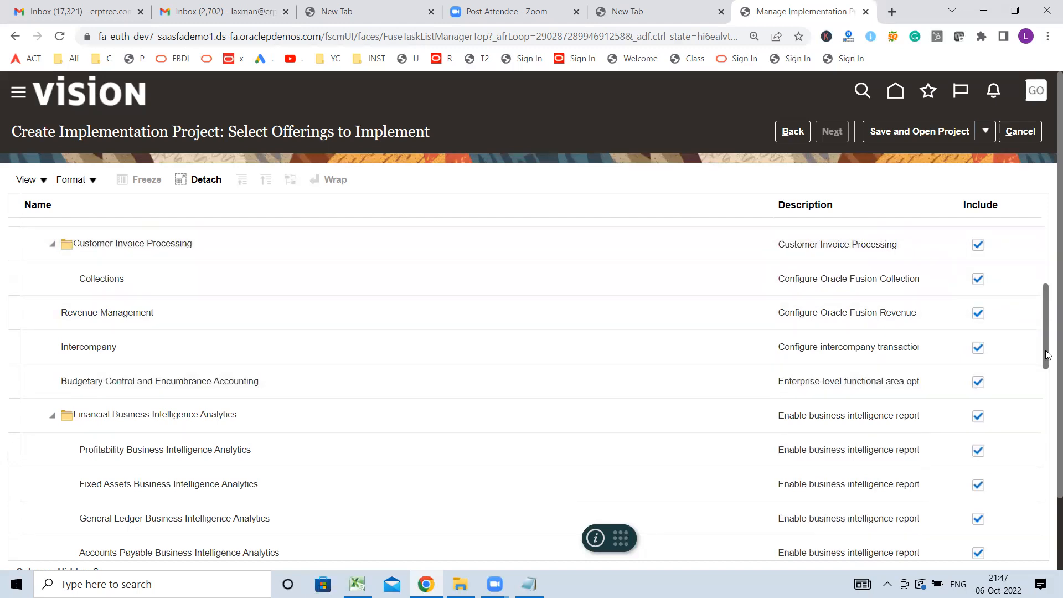
left_click_drag(1046, 345, 1047, 256)
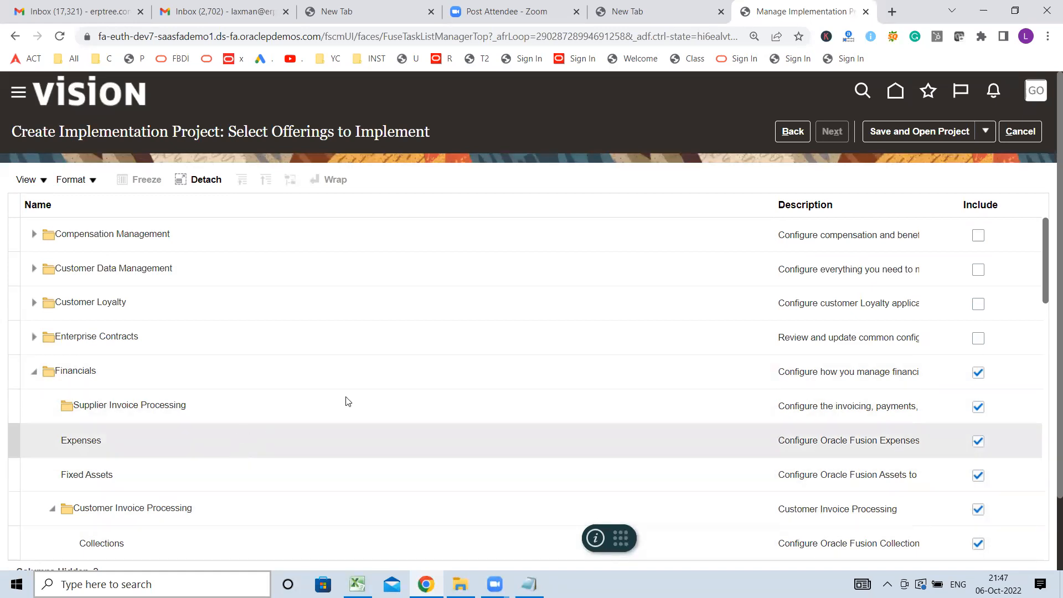
left_click(898, 133)
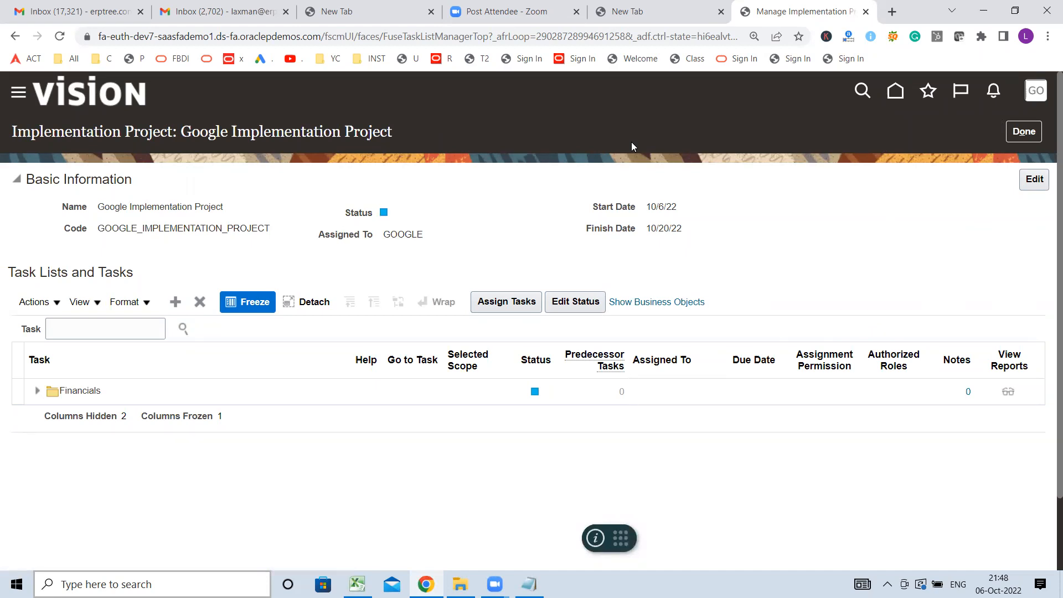
- Expand Financials, Define Invoicing and Payments Configuration, and Define Payables in the project's task list
left_click(37, 393)
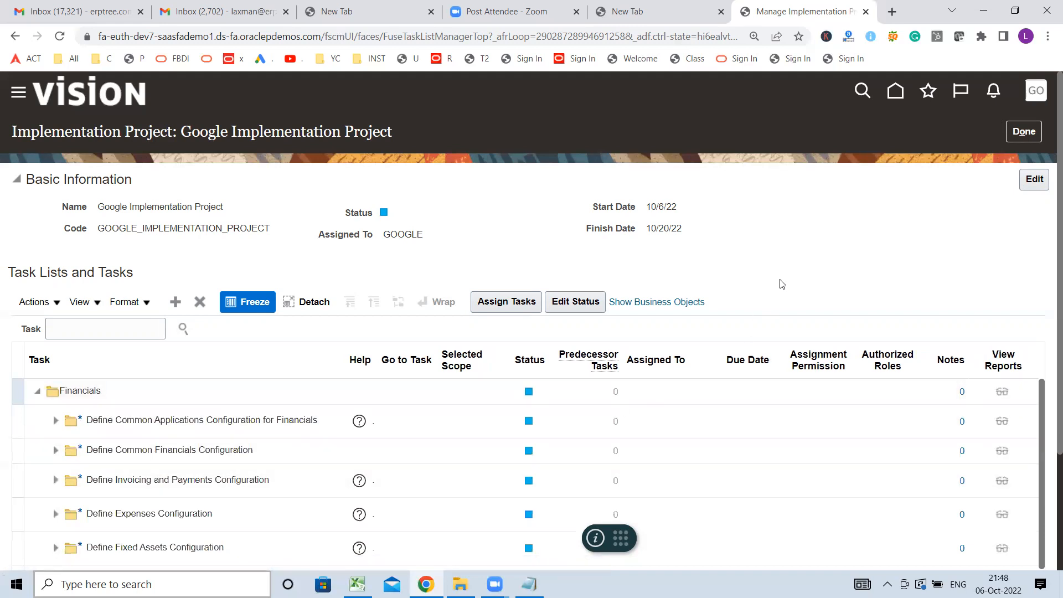
scroll(780, 284, "down", 3)
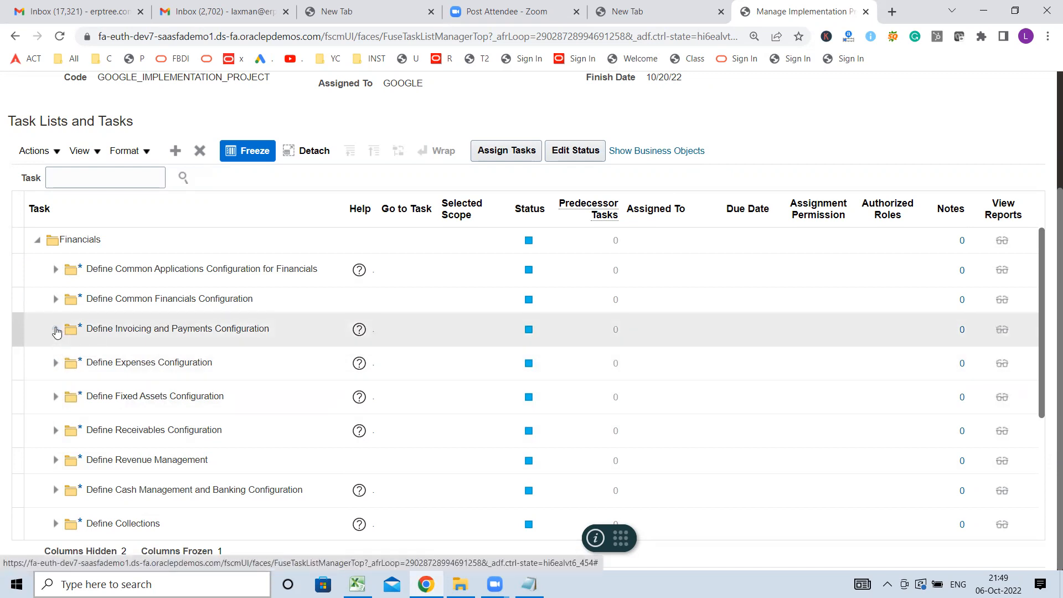
left_click(56, 331)
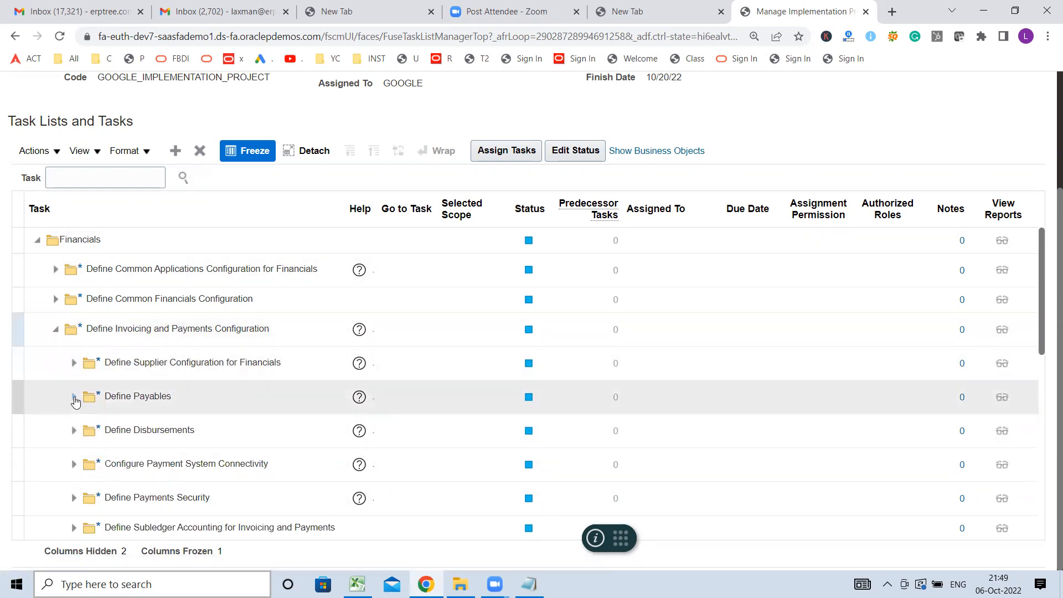
left_click(74, 398)
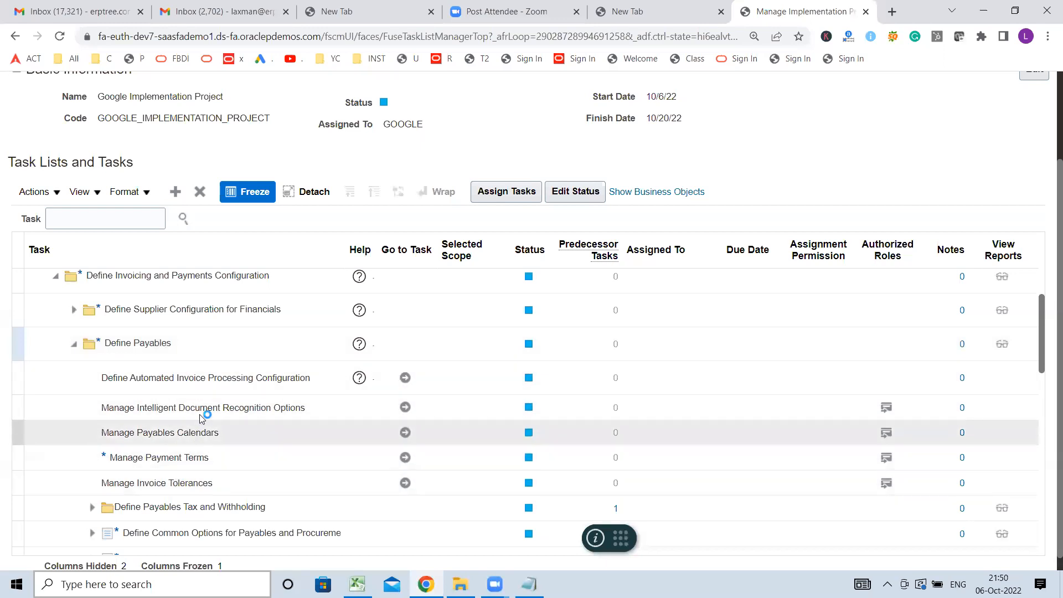
- Open the Manage Payment Terms task to view the payment terms, and return to the implementation project
left_click(162, 458)
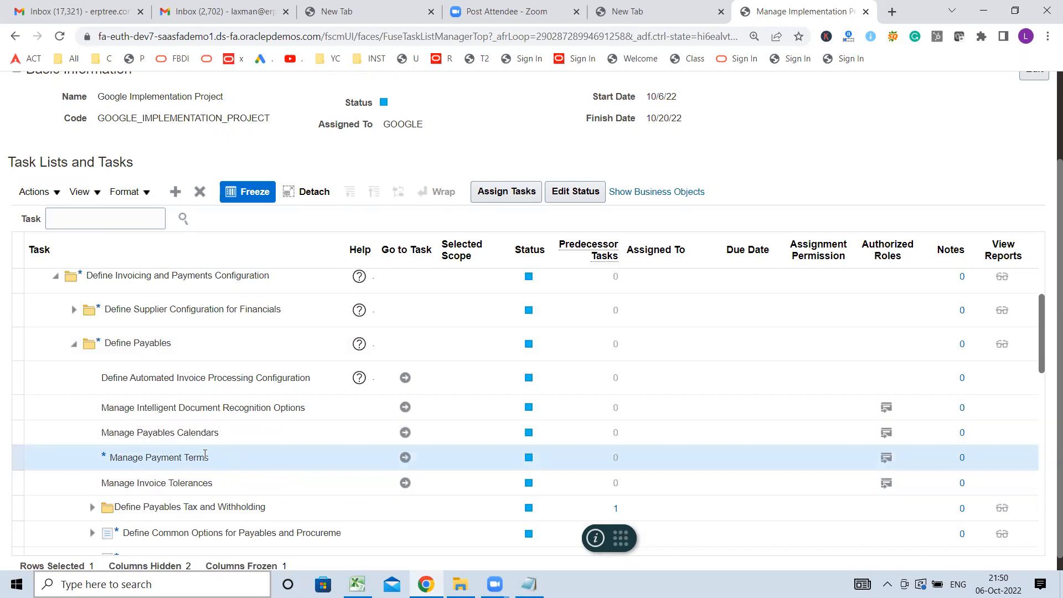
left_click(406, 459)
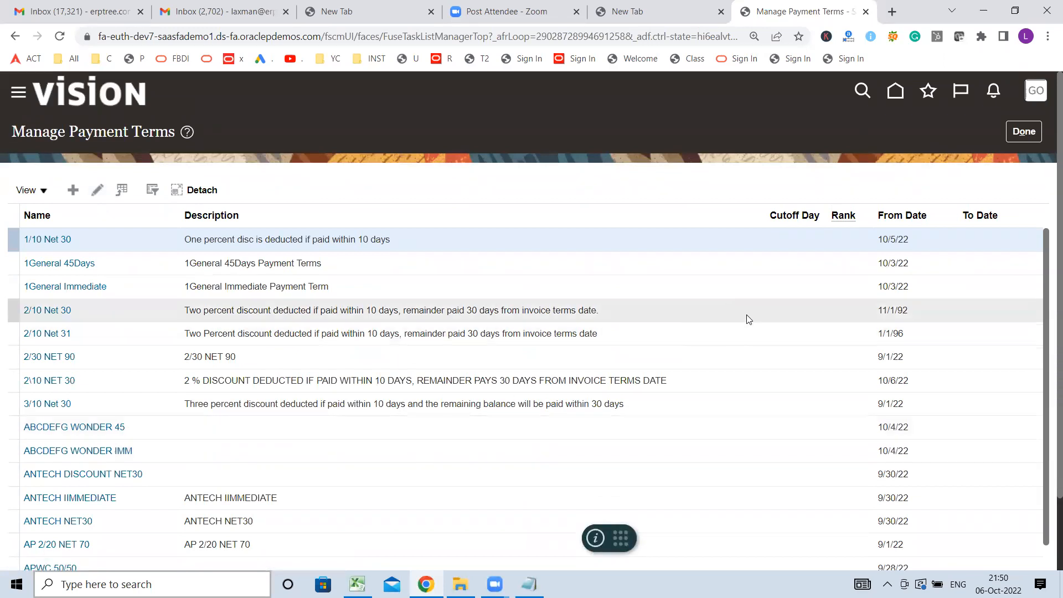
left_click(1030, 135)
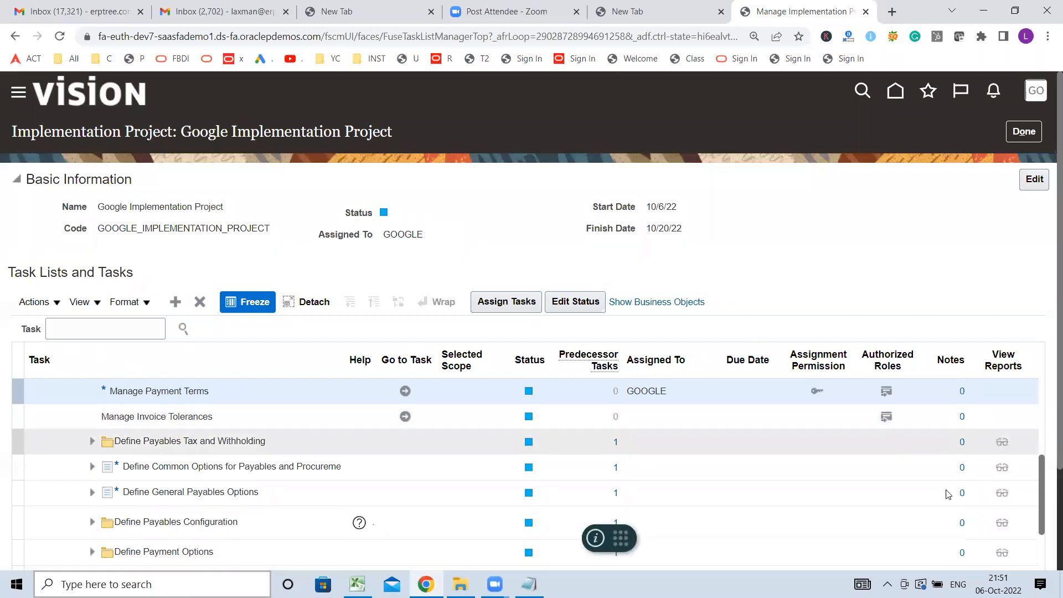
- Review the System Creates Task List note in the Excel training workbook, and return to the browser to examine the Financials task list
left_click_drag(1043, 494, 1044, 463)
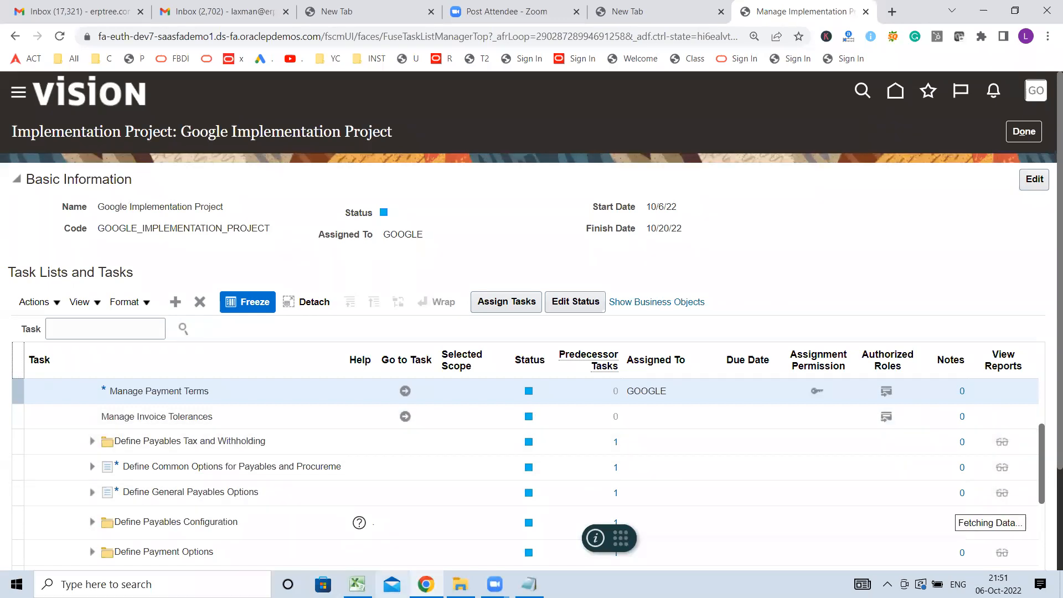
left_click(357, 584)
double_click(75, 353)
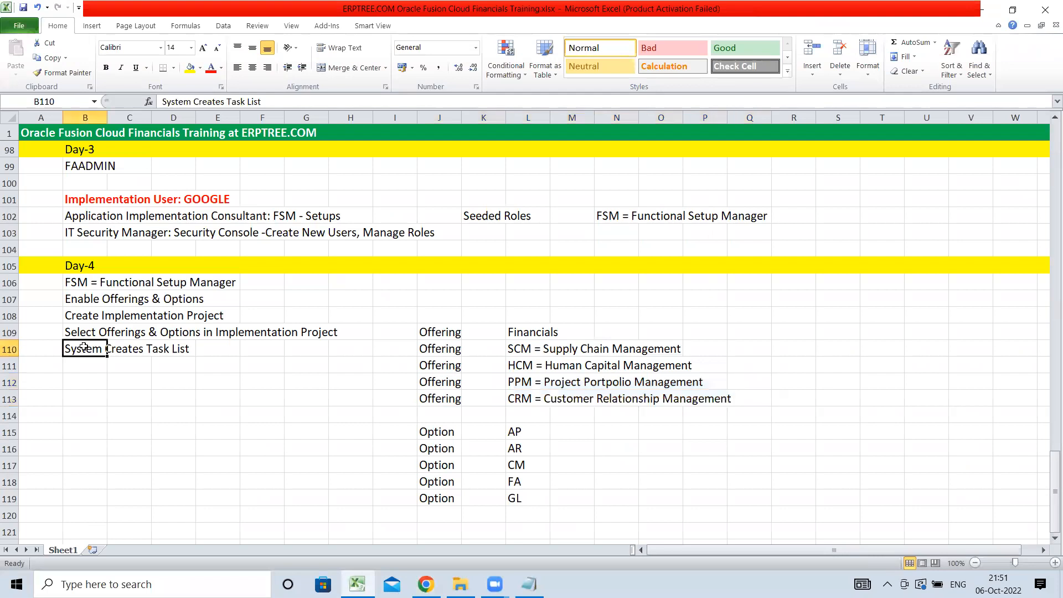
left_click_drag(105, 349, 190, 348)
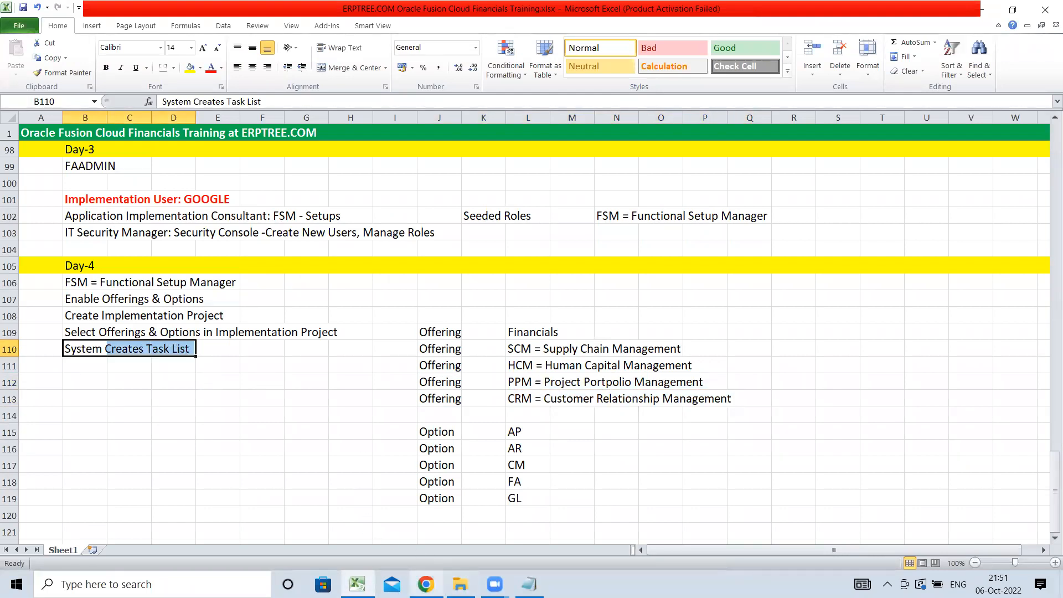
left_click(426, 585)
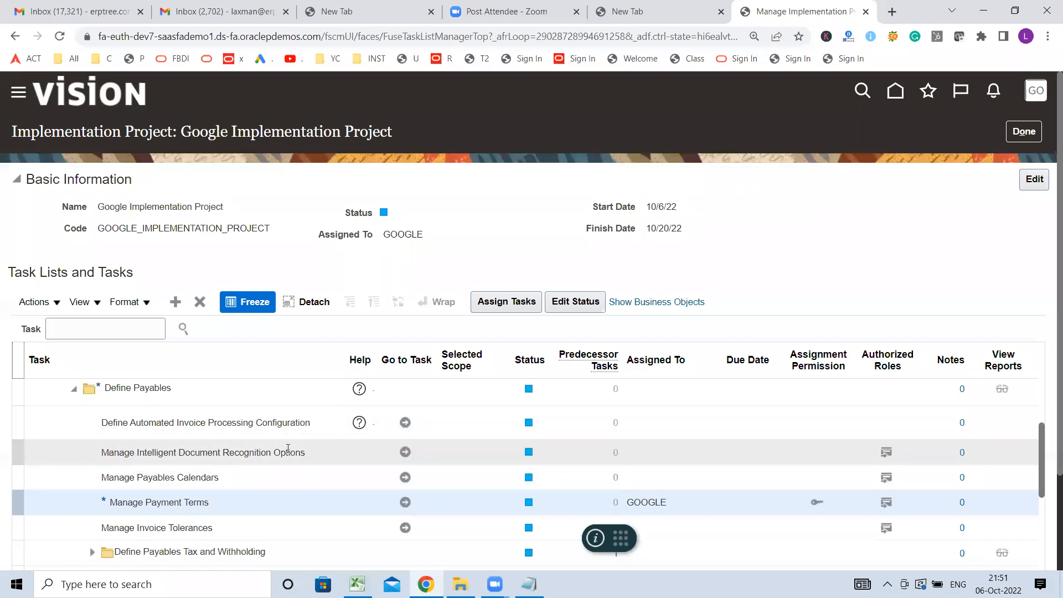
scroll(291, 449, "up", 3)
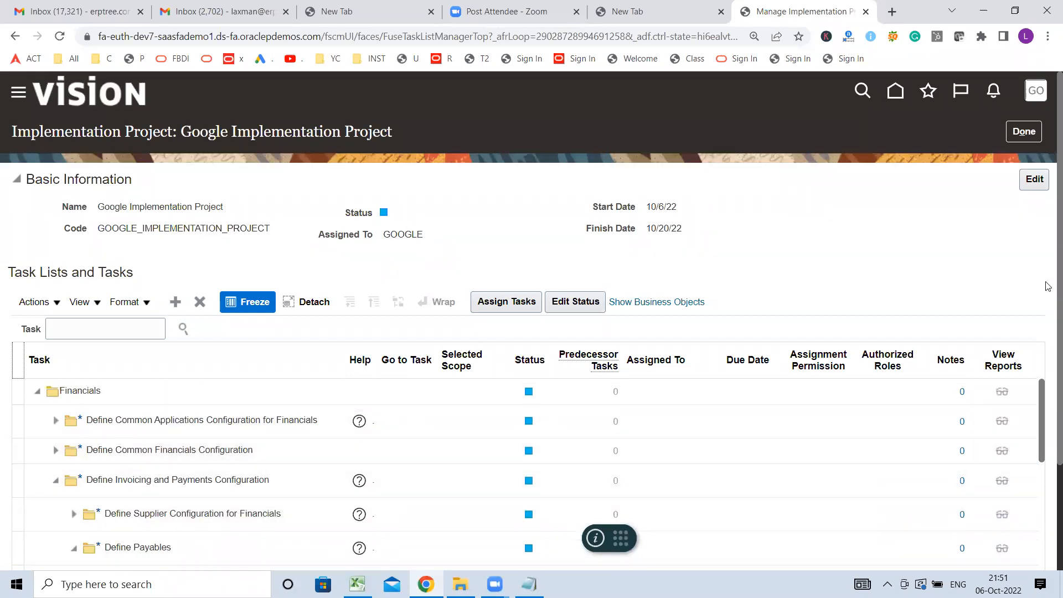
scroll(1048, 381, "down", 2)
scroll(1048, 381, "down", 1)
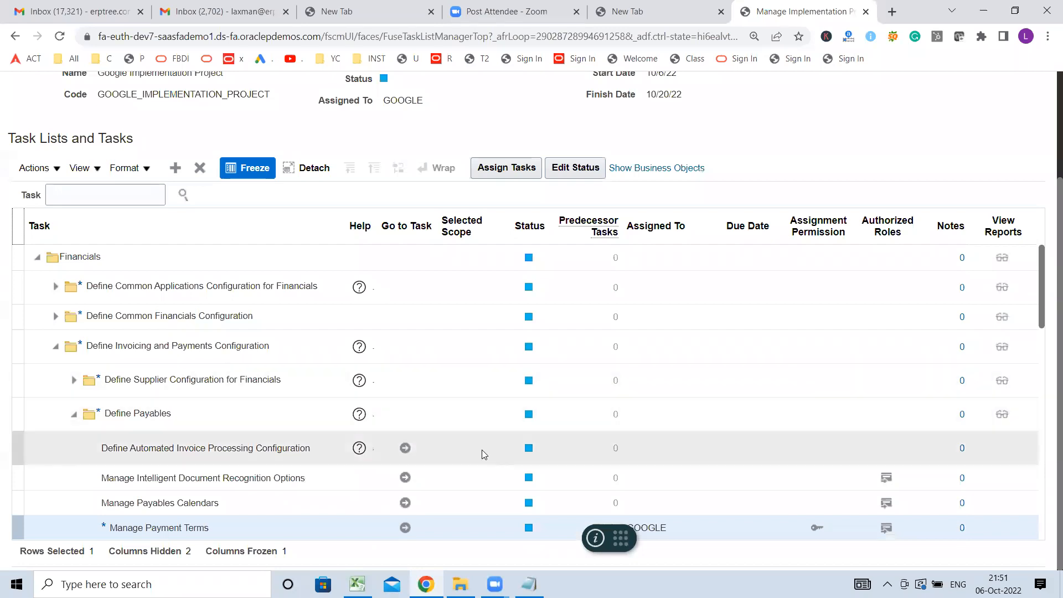
- Collapse Define Invoicing and Payments Configuration and remove the Define Fixed Assets Configuration task list from the project
left_click(56, 347)
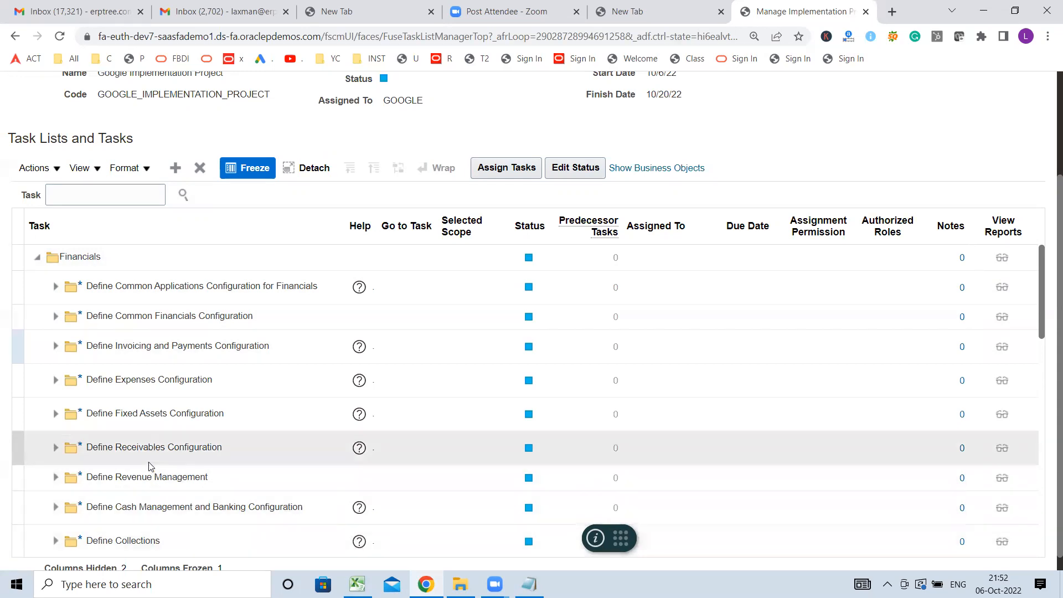
left_click(128, 414)
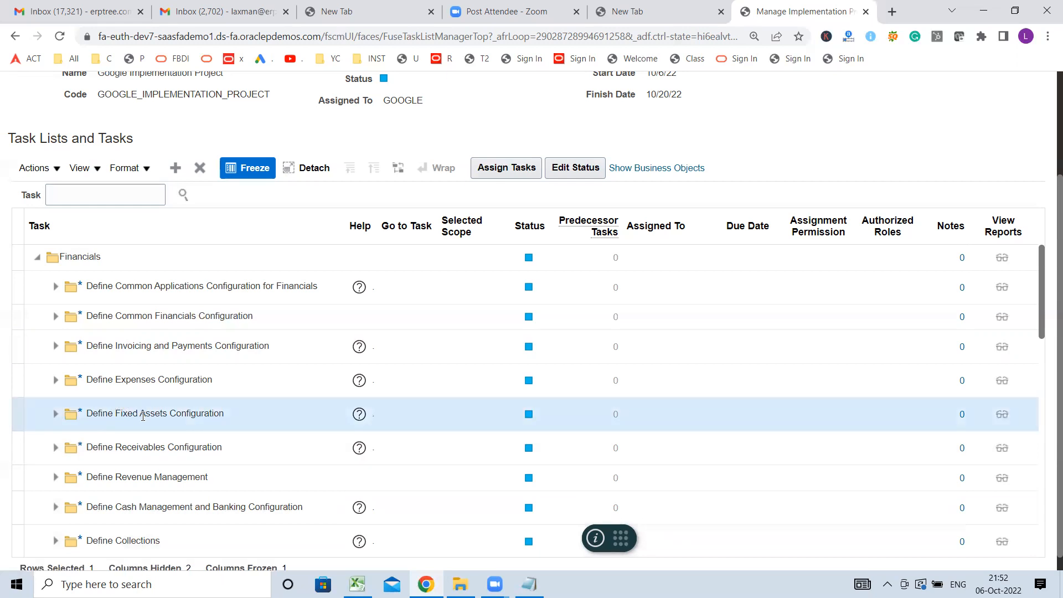
left_click(200, 168)
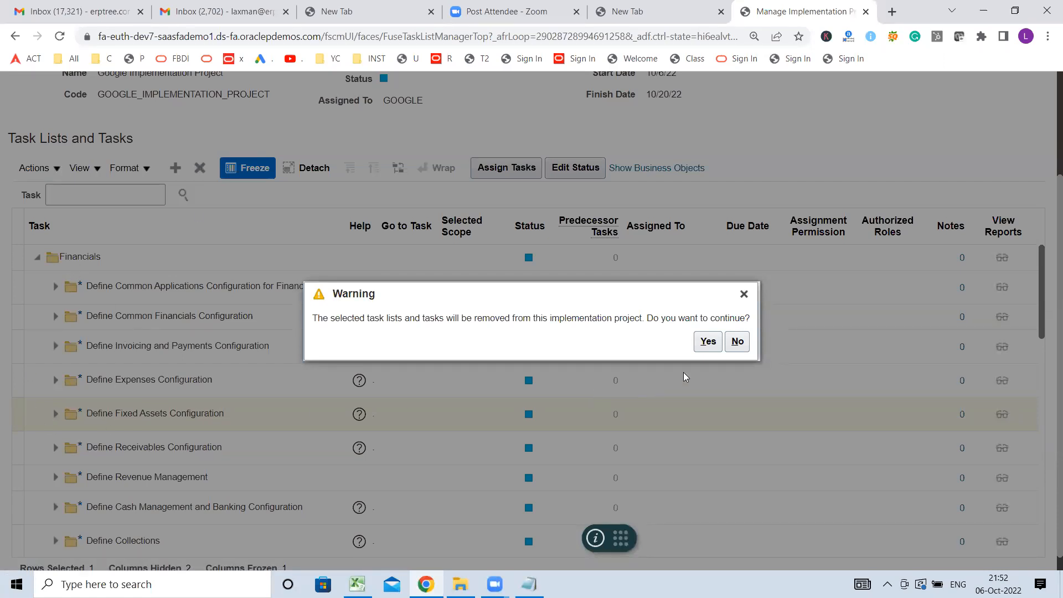
left_click(707, 344)
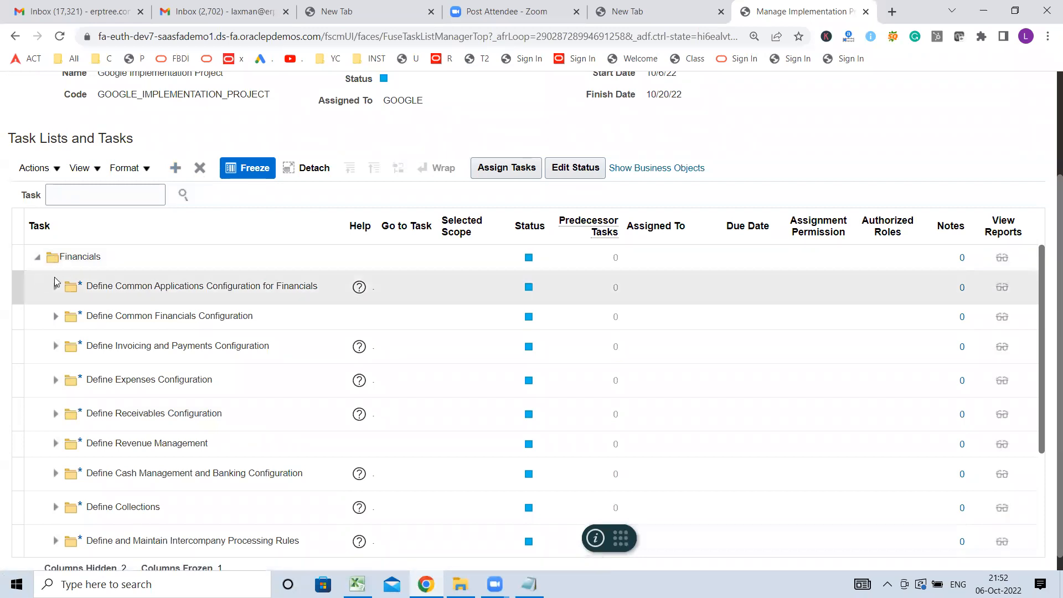
- Collapse the Financials folder and remove the entire Financials task list from the implementation project
left_click(37, 258)
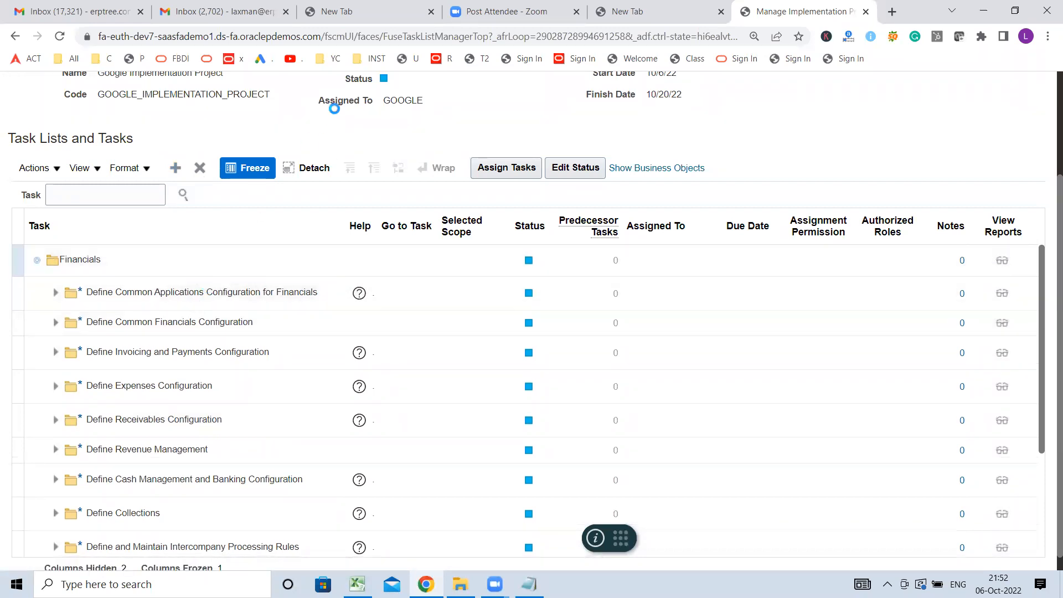
left_click(136, 308)
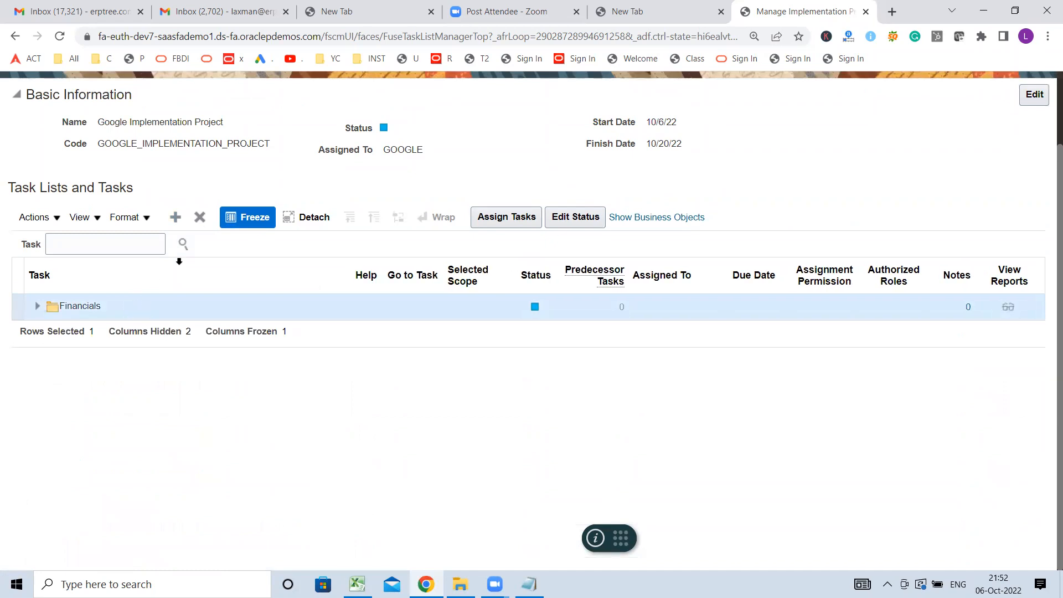
left_click(200, 217)
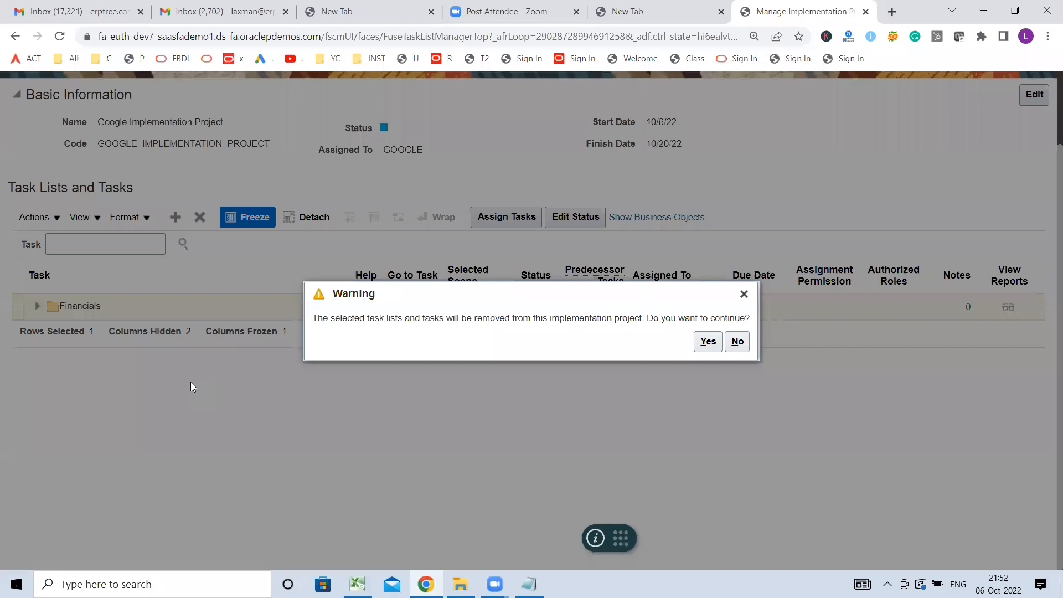
left_click(708, 342)
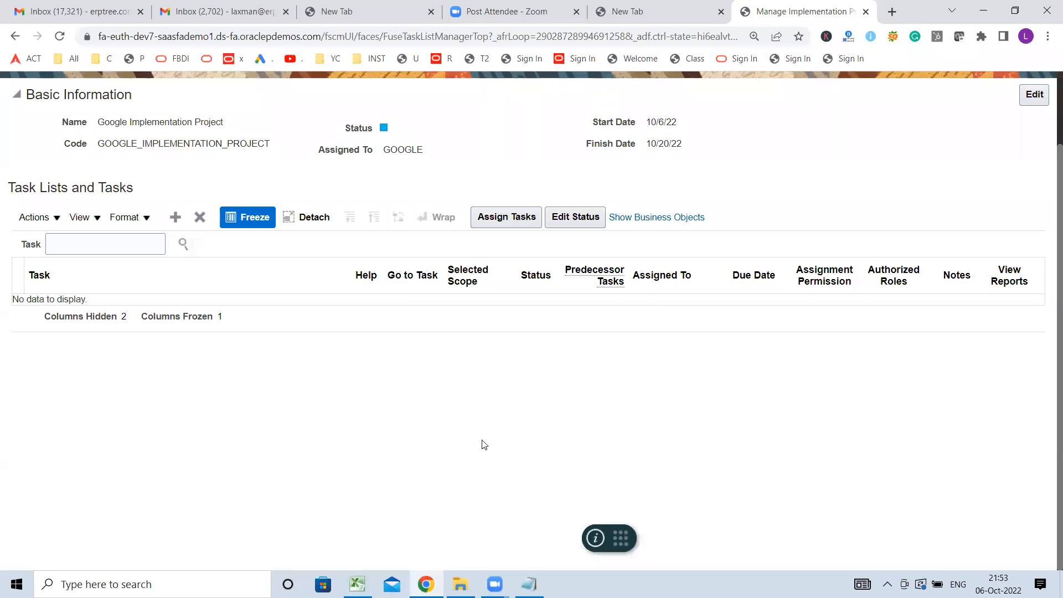
- Search the offerings for Financials and add it to the implementation project's task lists
left_click_drag(98, 121, 741, 161)
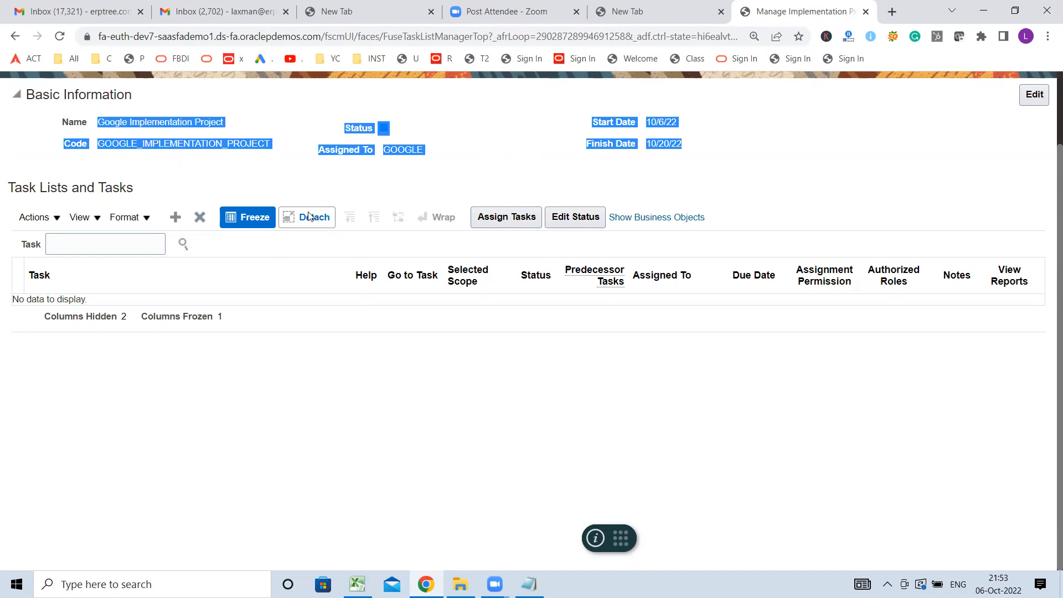
left_click(271, 176)
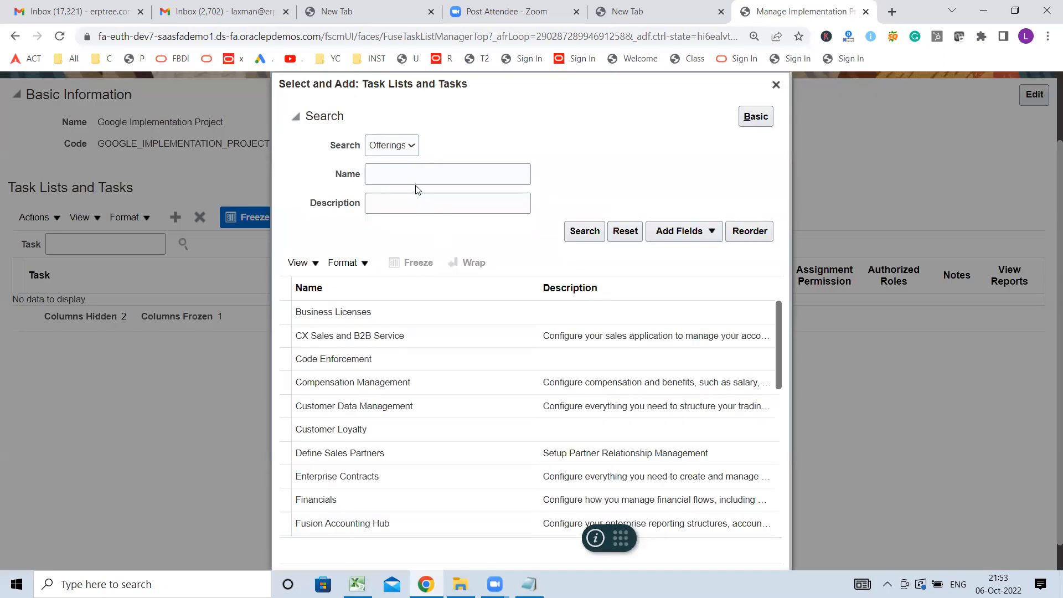
left_click(410, 175)
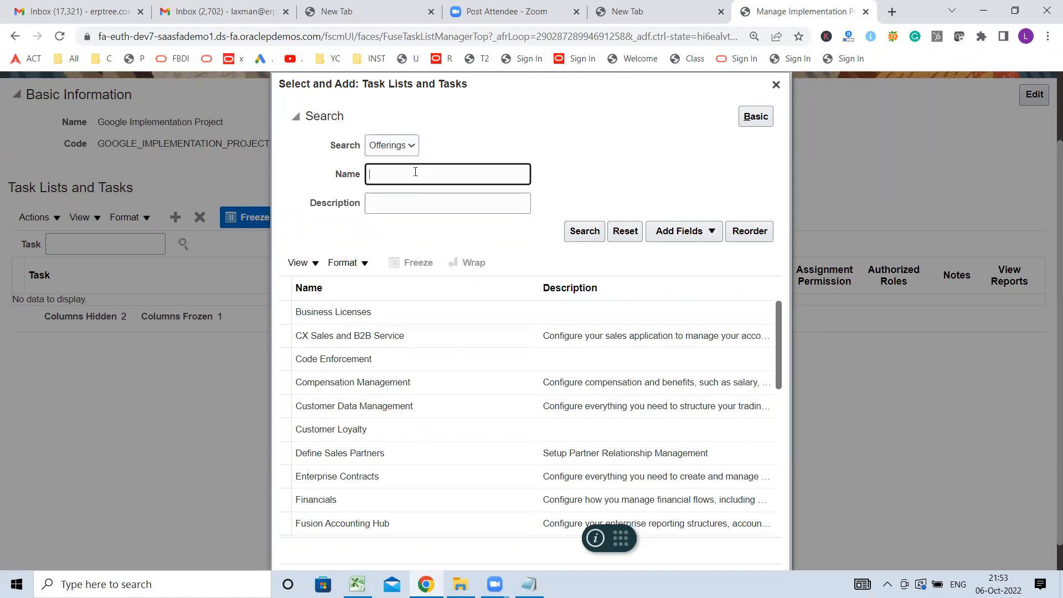
type("Financials")
left_click(584, 231)
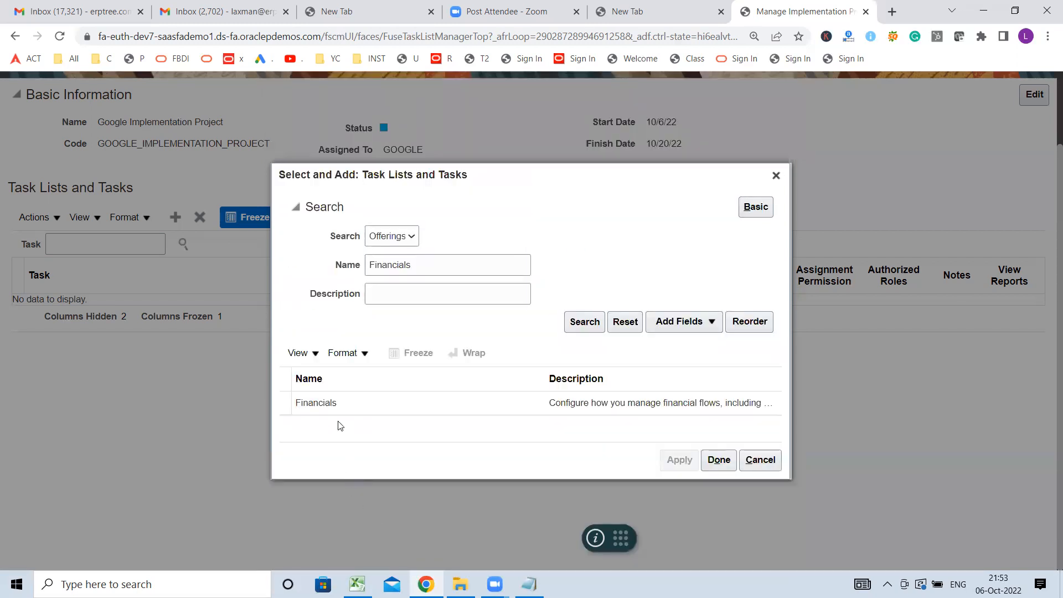
left_click(334, 404)
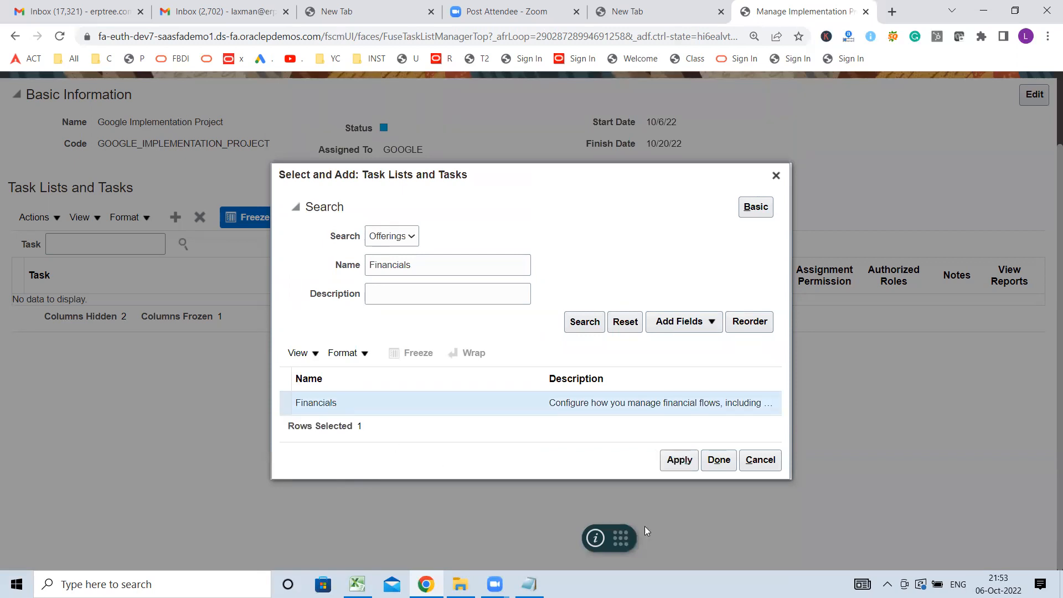
left_click(684, 463)
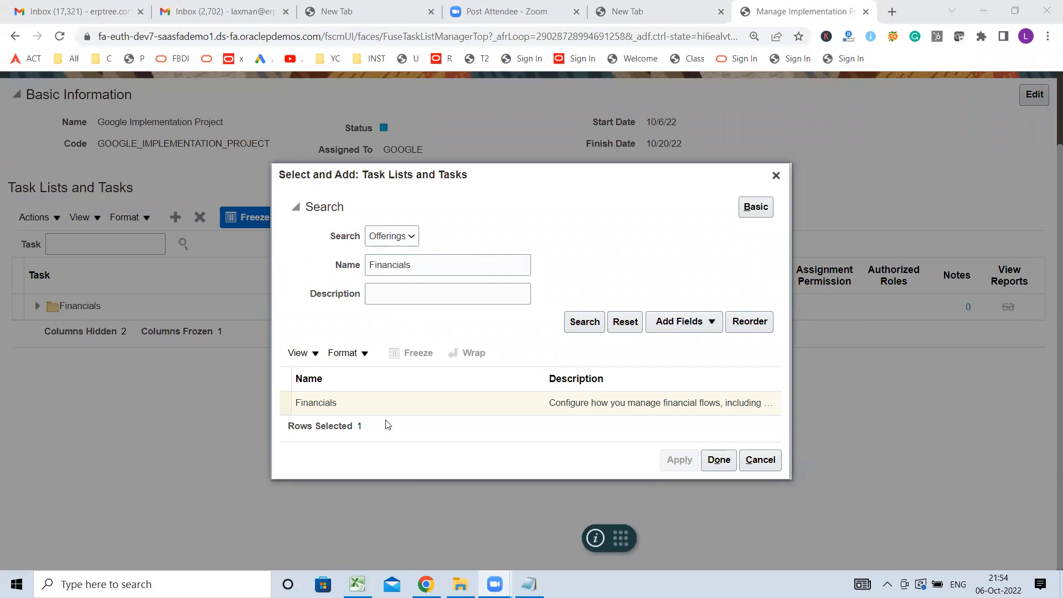
left_click(716, 460)
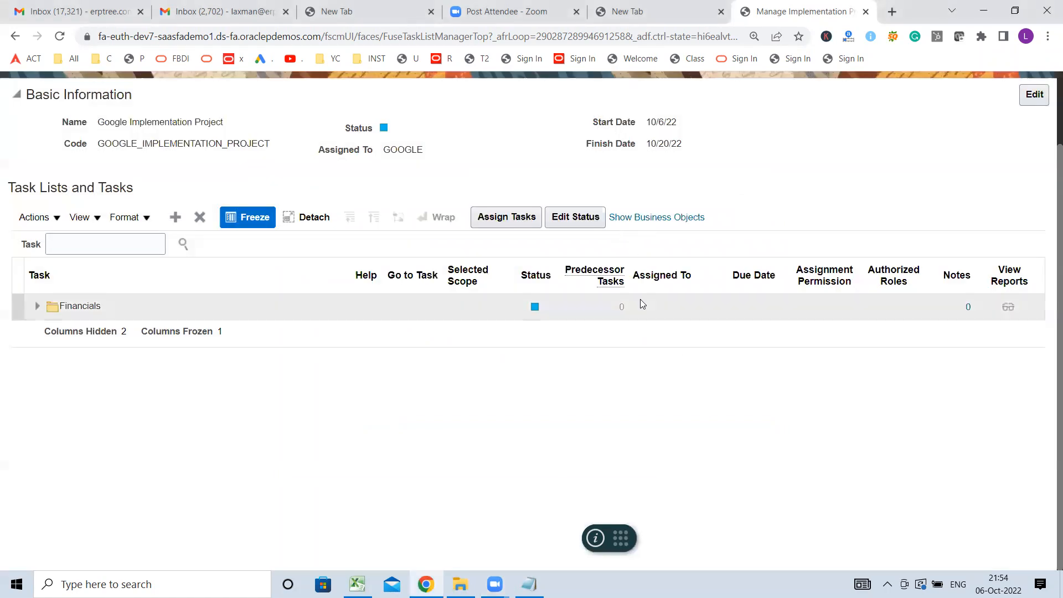
- Switch to the Excel training workbook and review the Day-4 Functional Setup Manager notes and the Day-3 implementation user roles
scroll(643, 294, "up", 2)
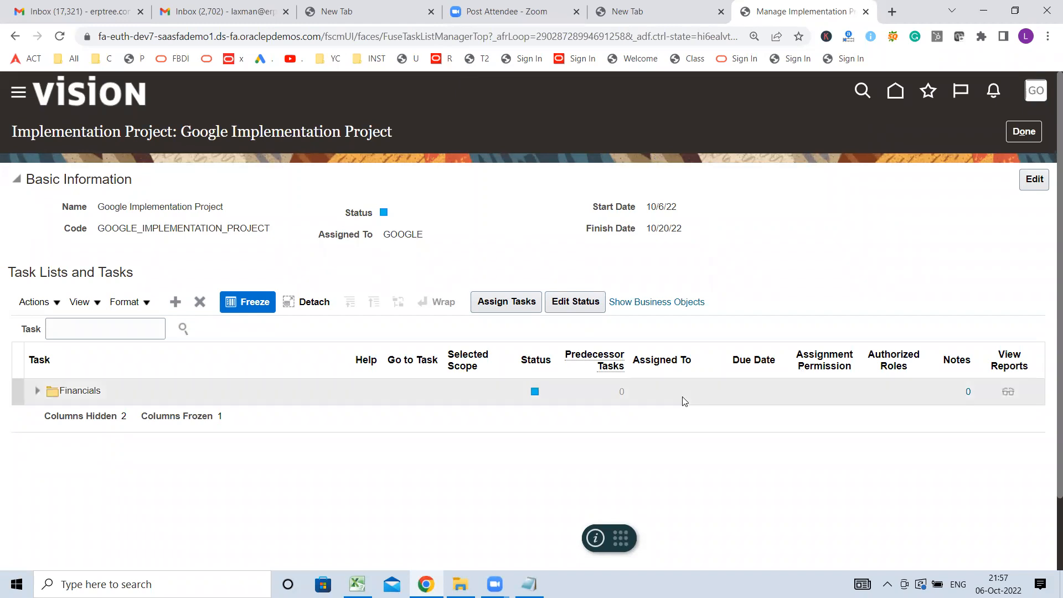
left_click(357, 584)
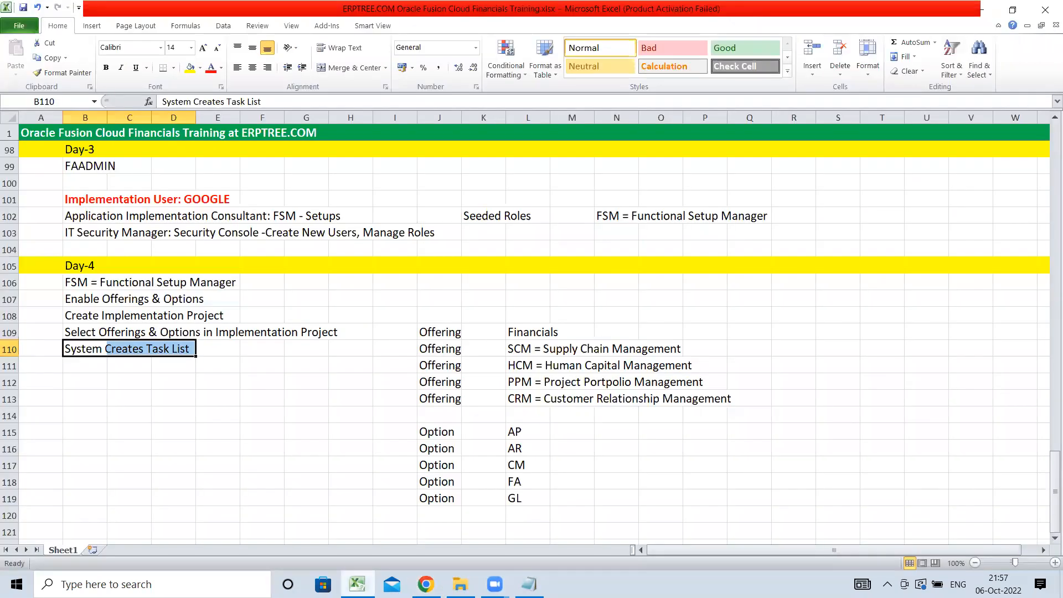
left_click(72, 284)
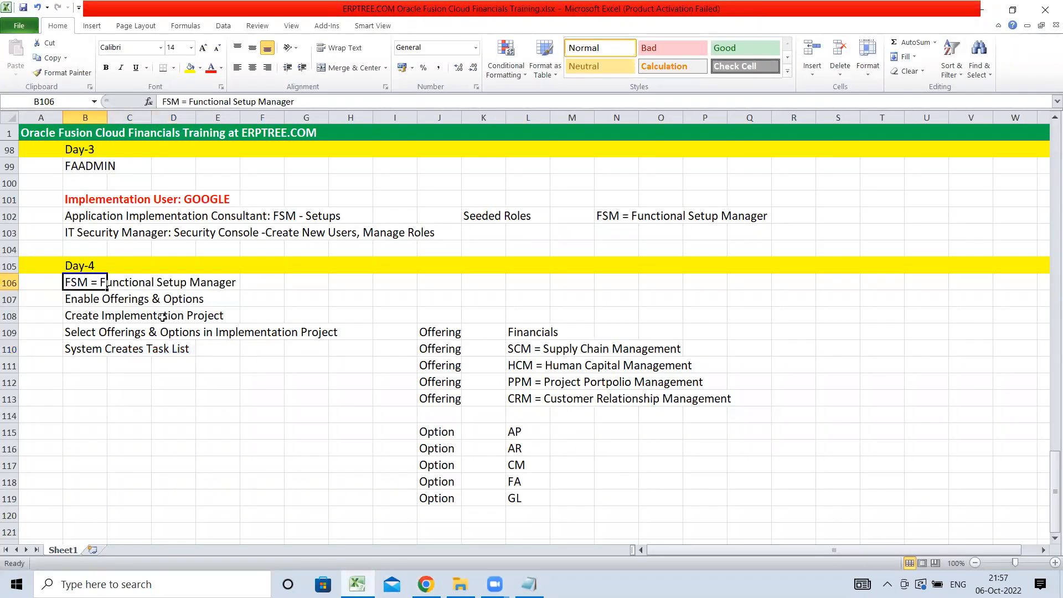
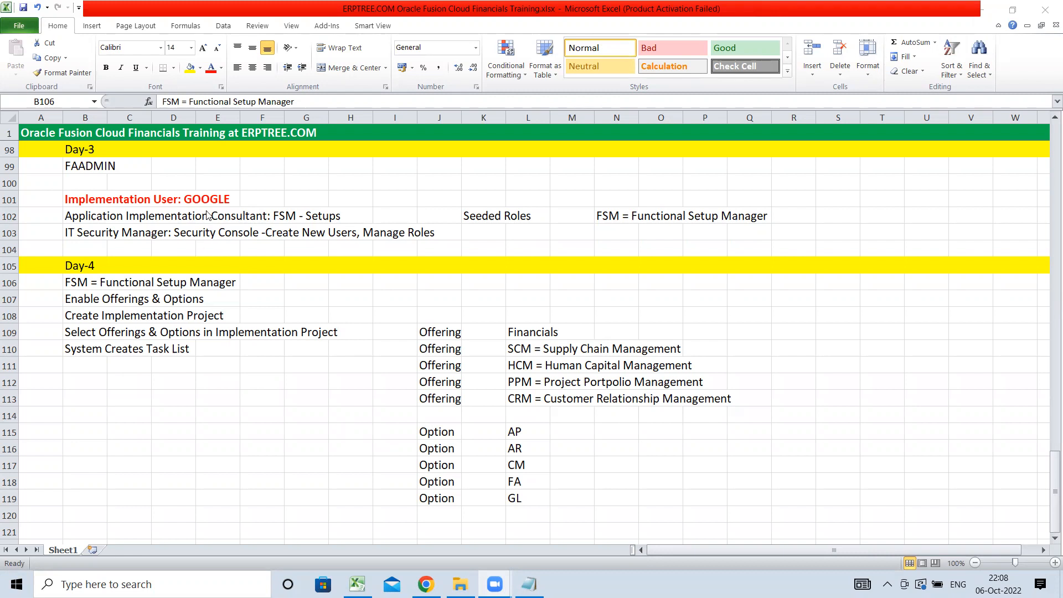
left_click(176, 216)
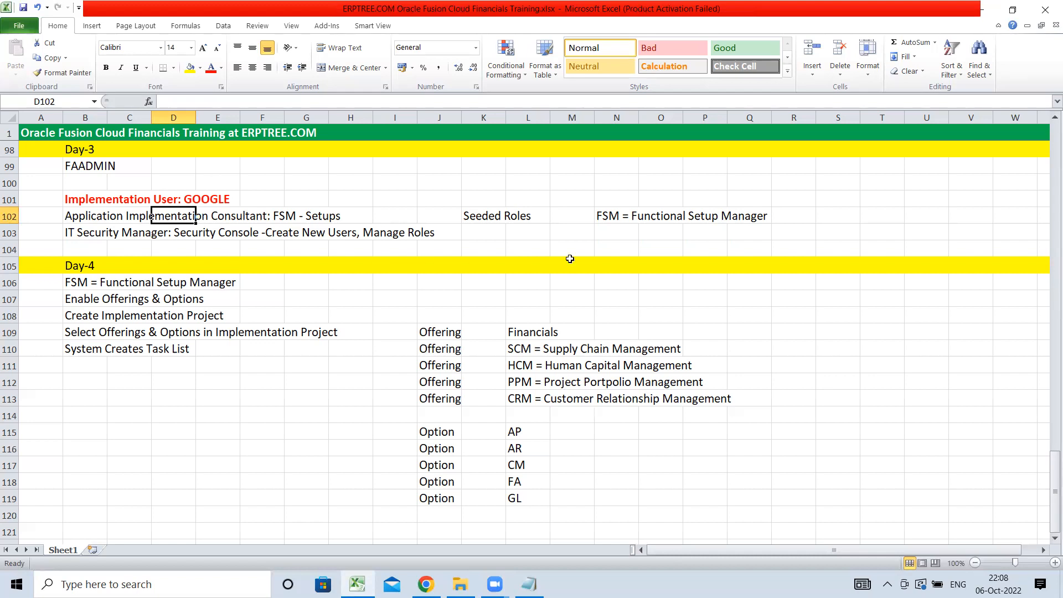
left_click(783, 181)
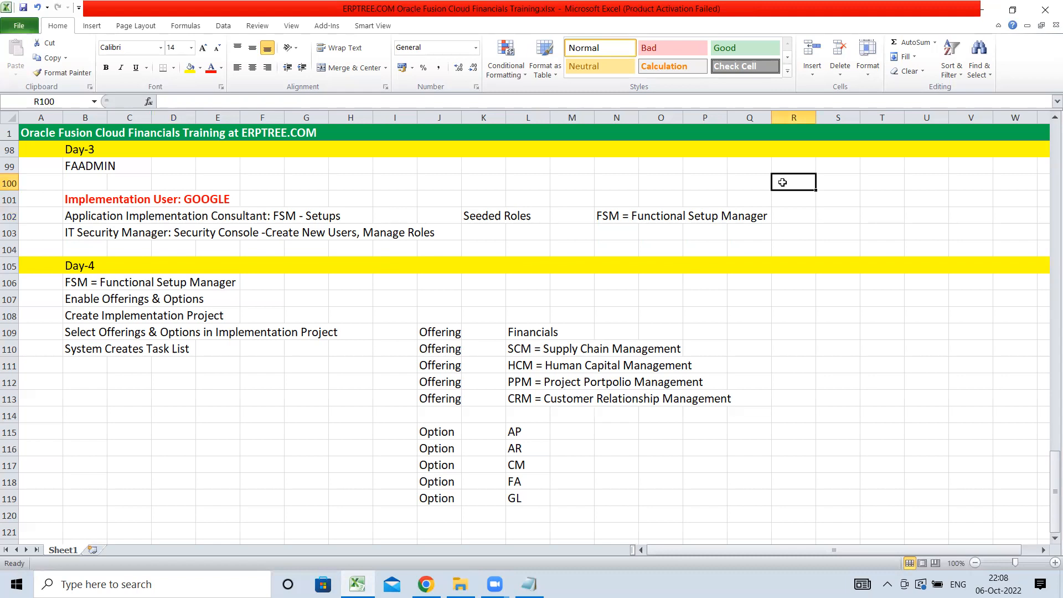